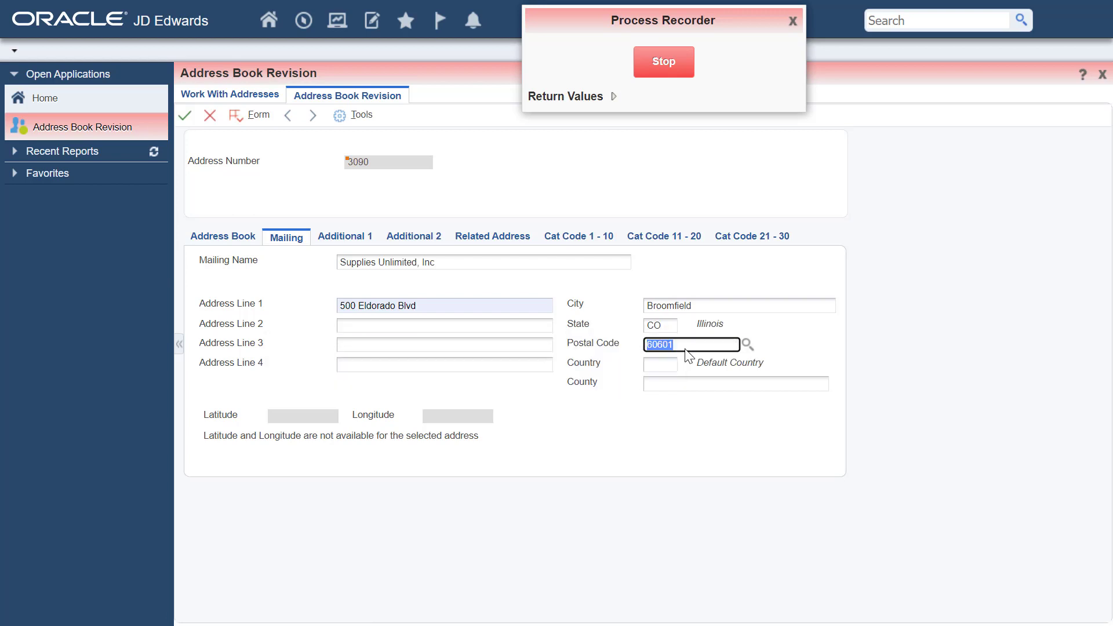
Enter the supplier's new postal code, confirm the address revision and end the process recording.
{"action": "type", "text": "8002"}
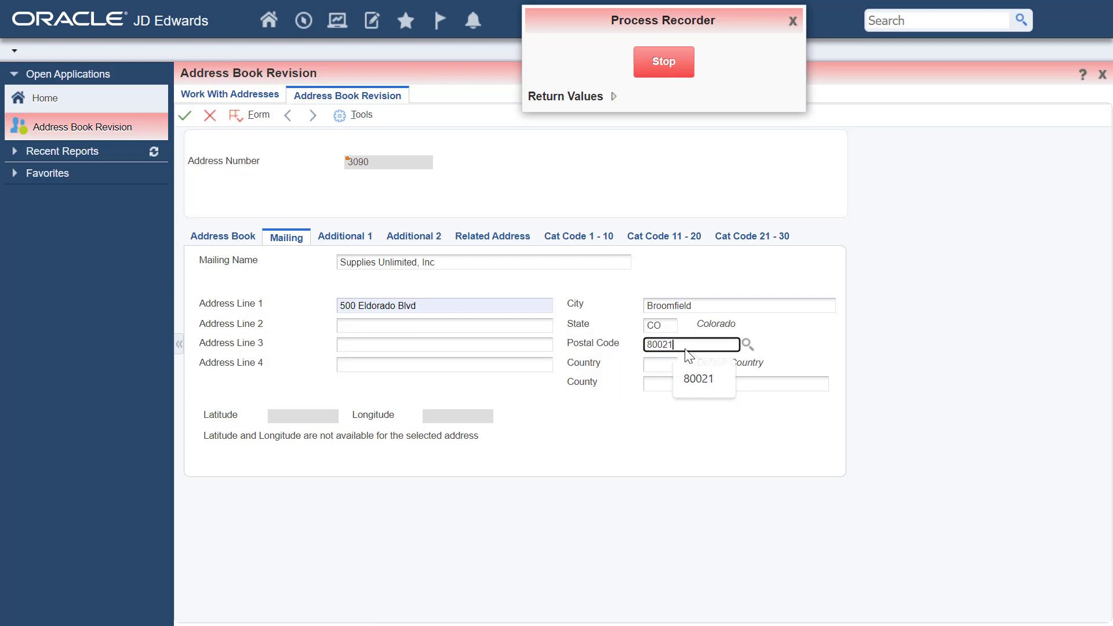
{"action": "type", "text": "1"}
{"action": "left_click", "coordinate": [739, 454]}
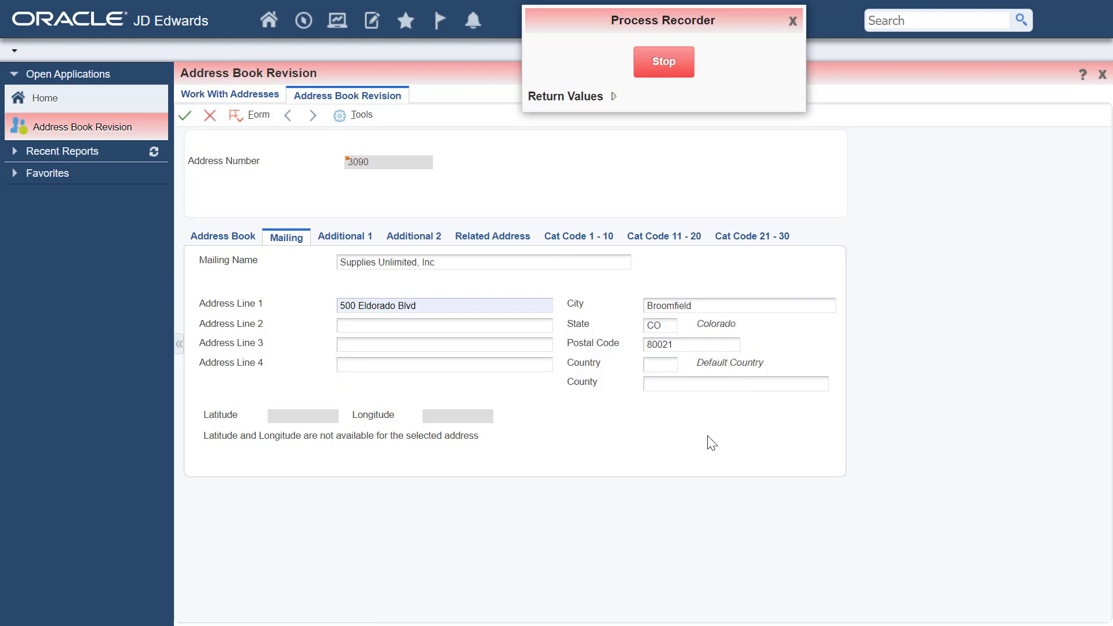
{"action": "left_click", "coordinate": [184, 115]}
{"action": "left_click", "coordinate": [689, 69]}
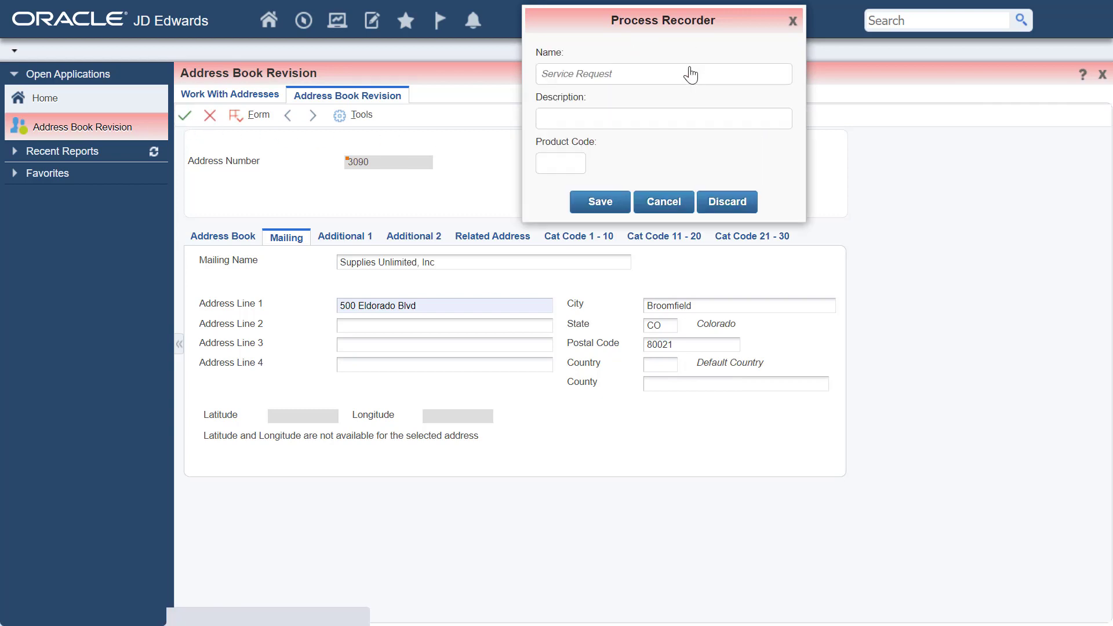
Save the recorded process as "Update Mailing Address" with the description "Supplier's Mailing Address" and product code 55.
{"action": "left_click", "coordinate": [690, 73]}
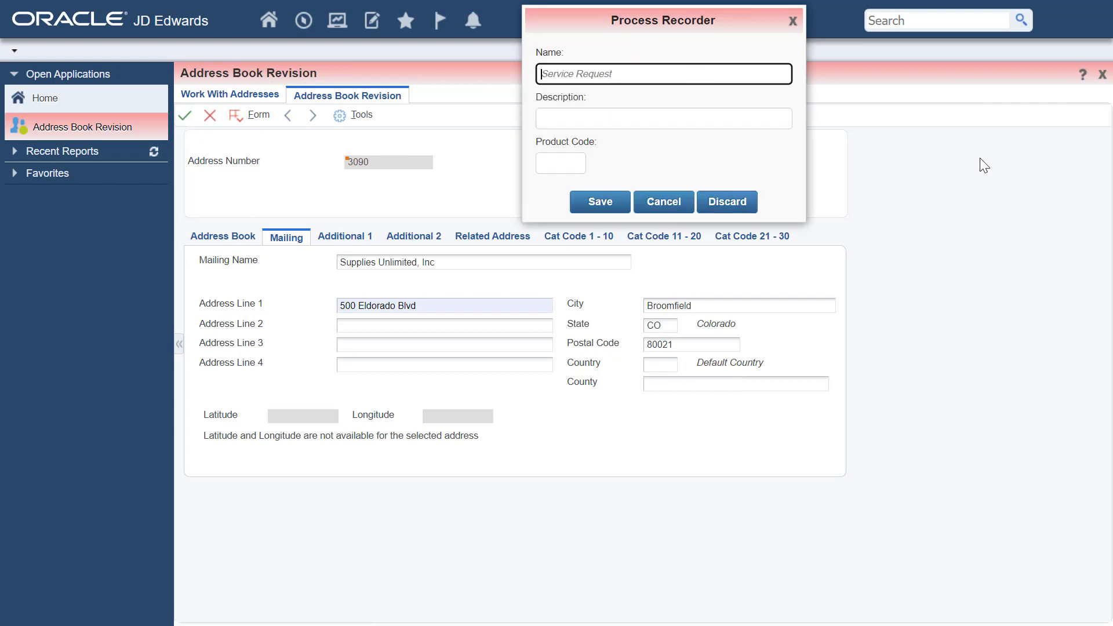
{"action": "type", "text": "Update Mailing Address"}
{"action": "key", "text": "Tab"}
{"action": "type", "text": "Supplier's Mailing Address"}
{"action": "key", "text": "Tab"}
{"action": "type", "text": "55"}
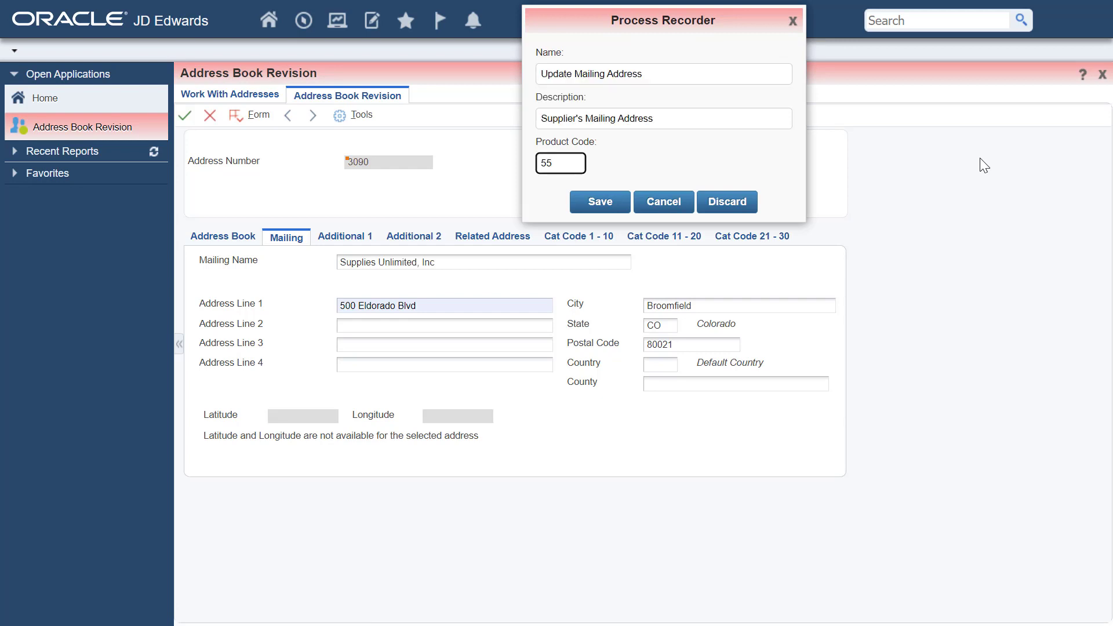
{"action": "left_click", "coordinate": [600, 202]}
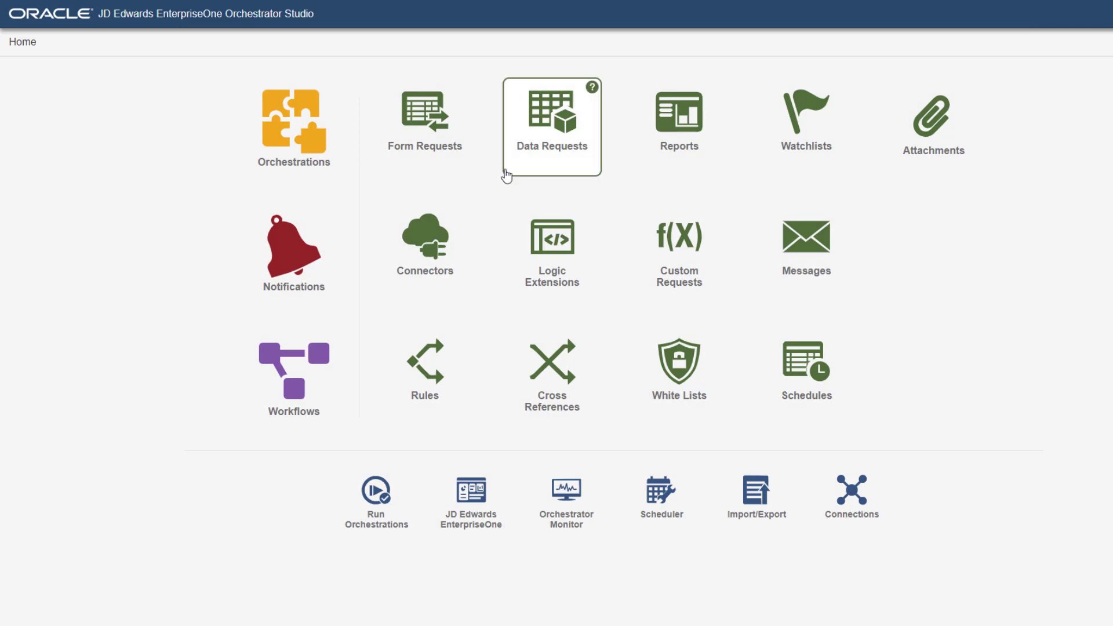
In Orchestrator Studio, open the Update Mailing Address form request, clear the Address Number default value and save.
{"action": "left_click", "coordinate": [456, 160]}
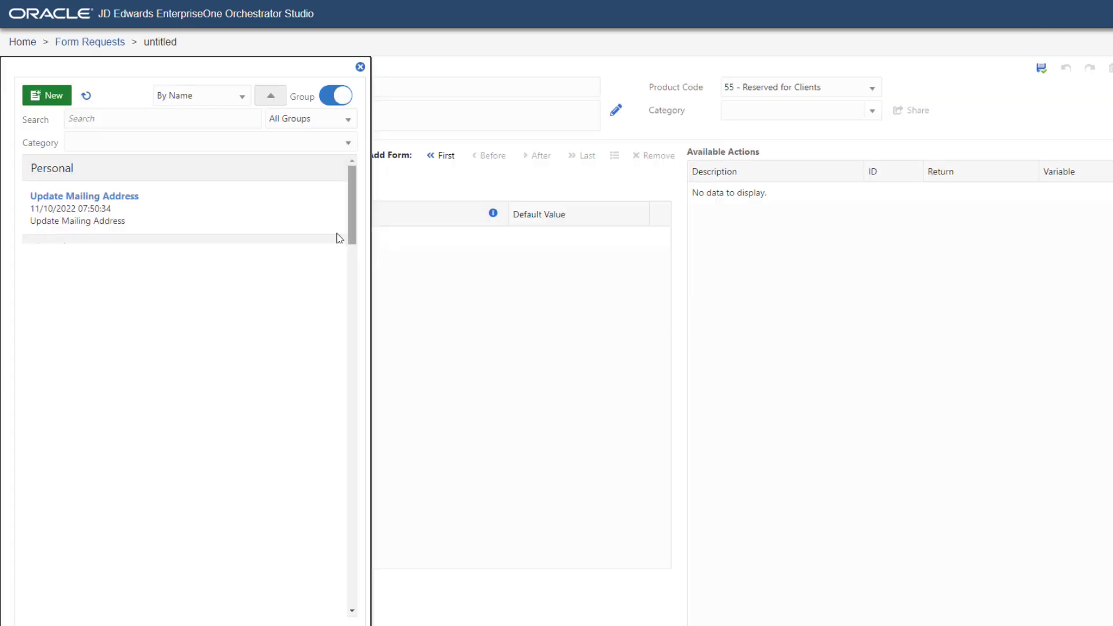
{"action": "left_click", "coordinate": [311, 231]}
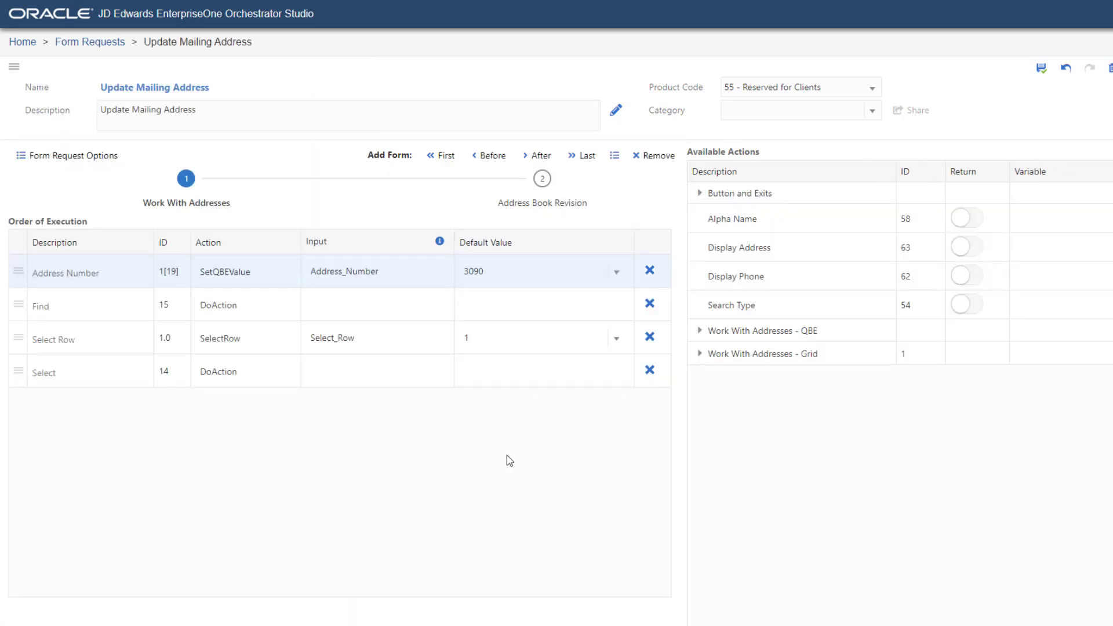
{"action": "left_click", "coordinate": [572, 272]}
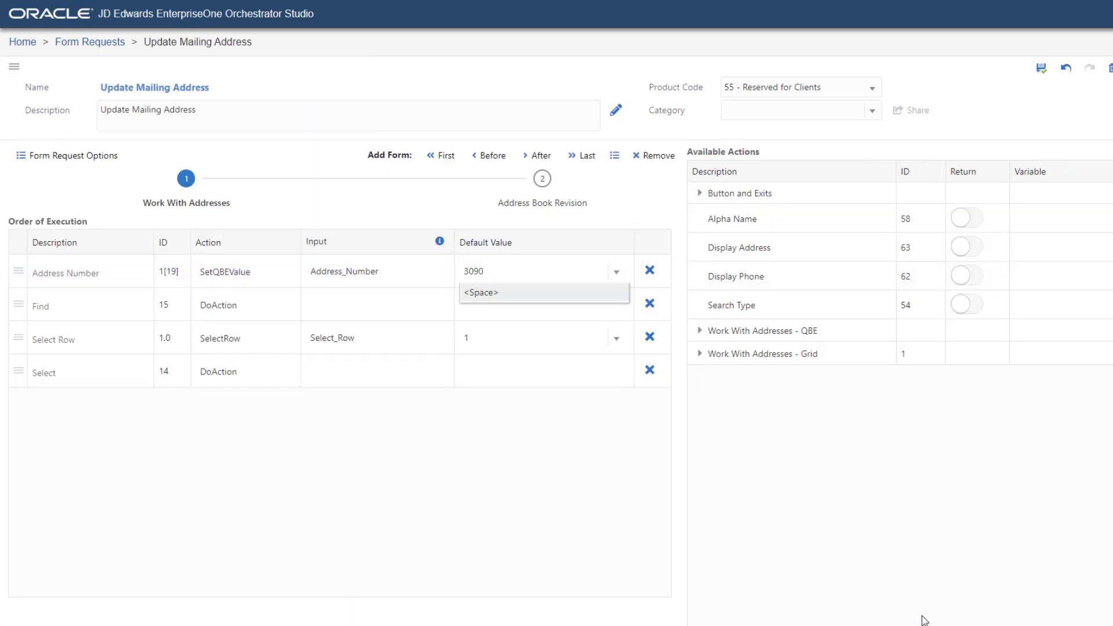
{"action": "key", "text": "BackSpace"}
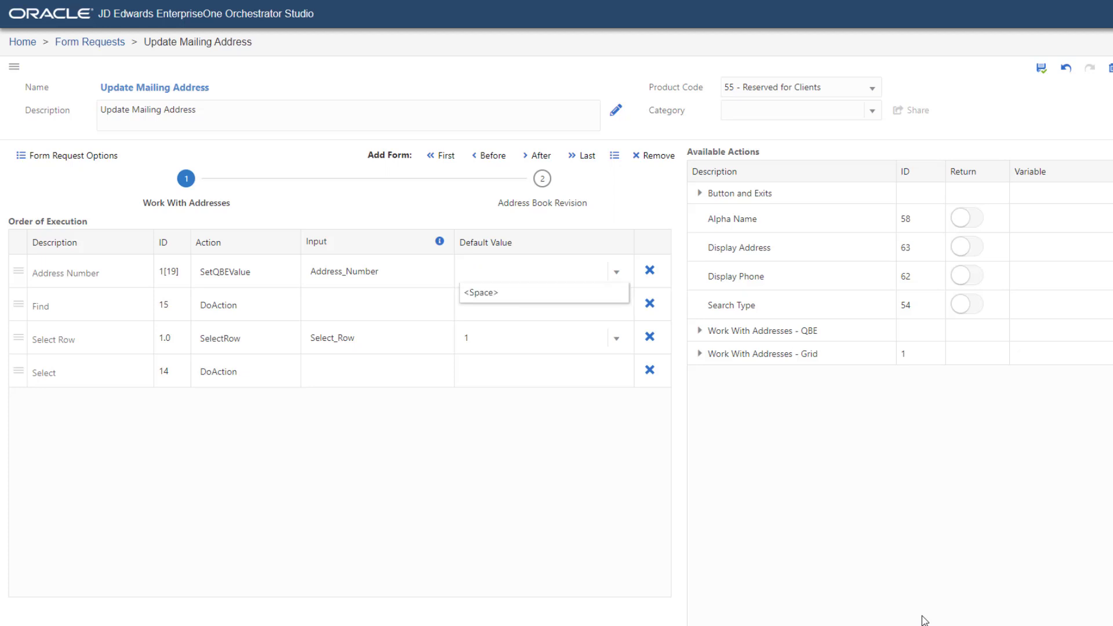
{"action": "left_click", "coordinate": [626, 605]}
{"action": "left_click", "coordinate": [1039, 73]}
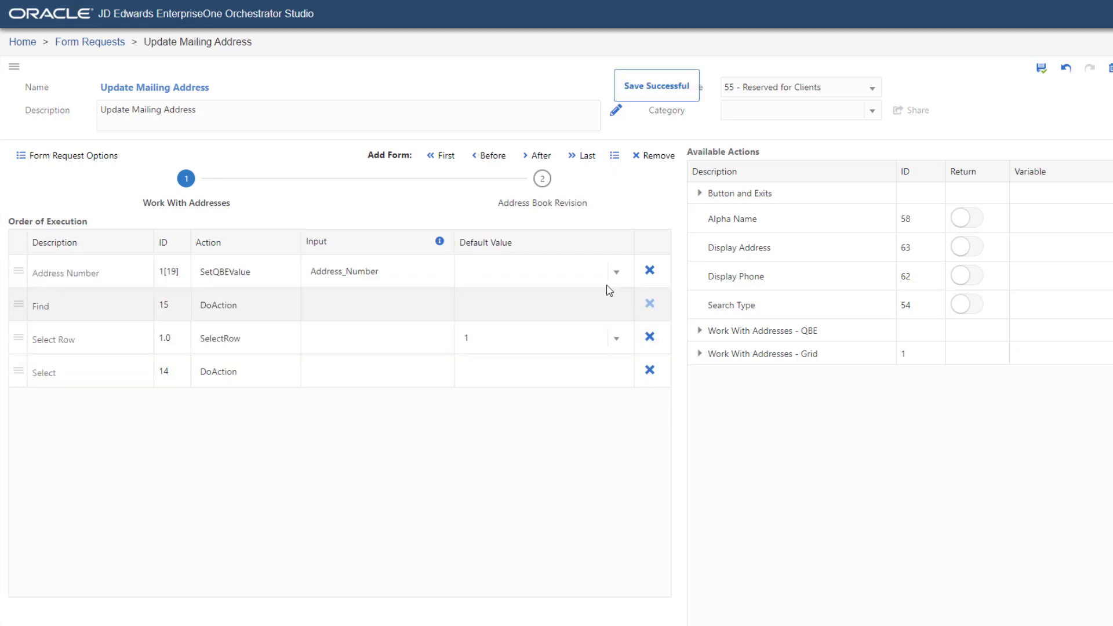
Clear the Mailing Name, Address Line 1, City, State and Postal Code default values for the Address Book Revision form and save.
{"action": "left_click", "coordinate": [542, 180]}
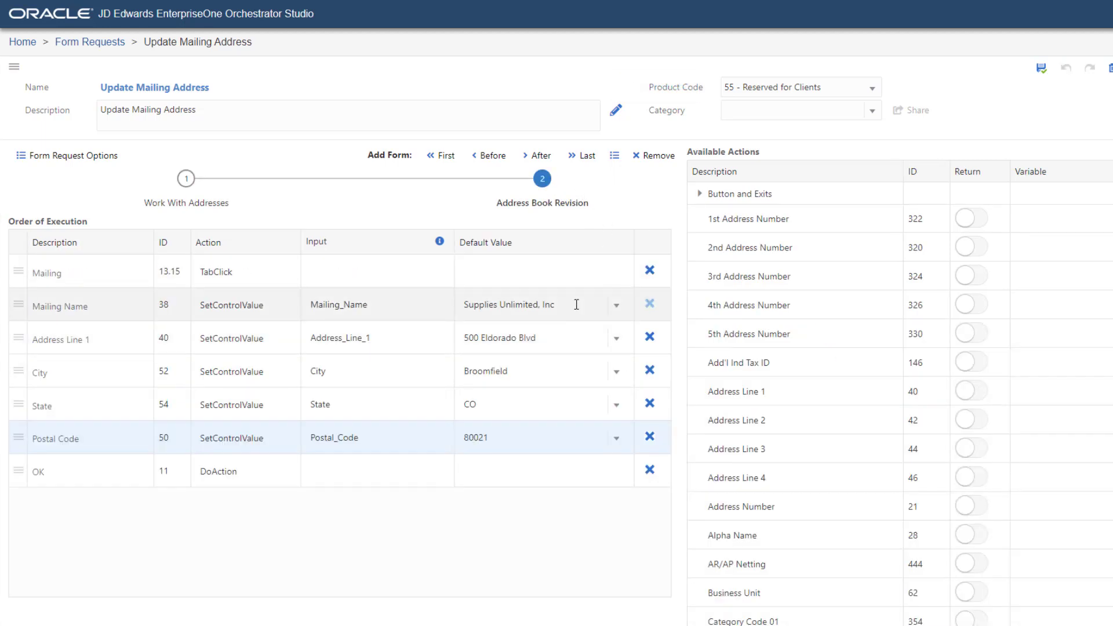
{"action": "left_click", "coordinate": [576, 304]}
{"action": "key", "text": "BackSpace"}
{"action": "key", "text": "BackSpace"}
{"action": "key", "text": "BackSpace"}
{"action": "key", "text": "BackSpace"}
{"action": "key", "text": "BackSpace"}
{"action": "key", "text": "BackSpace"}
{"action": "key", "text": "BackSpace"}
{"action": "key", "text": "BackSpace"}
{"action": "key", "text": "BackSpace"}
{"action": "key", "text": "BackSpace"}
{"action": "key", "text": "BackSpace"}
{"action": "key", "text": "BackSpace"}
{"action": "key", "text": "BackSpace"}
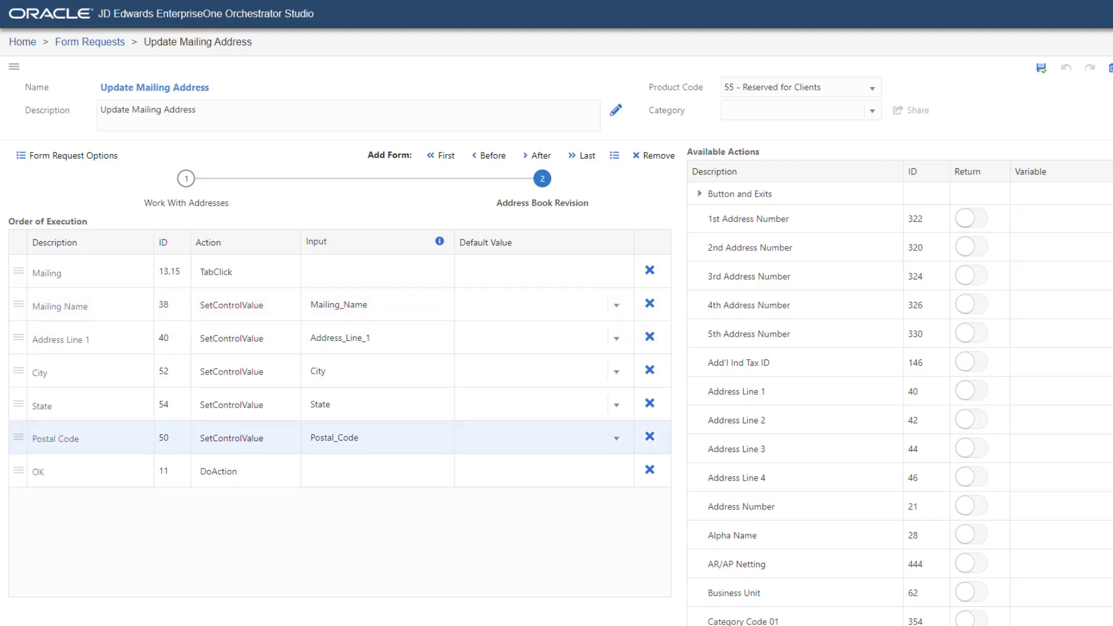
{"action": "left_click", "coordinate": [1043, 70]}
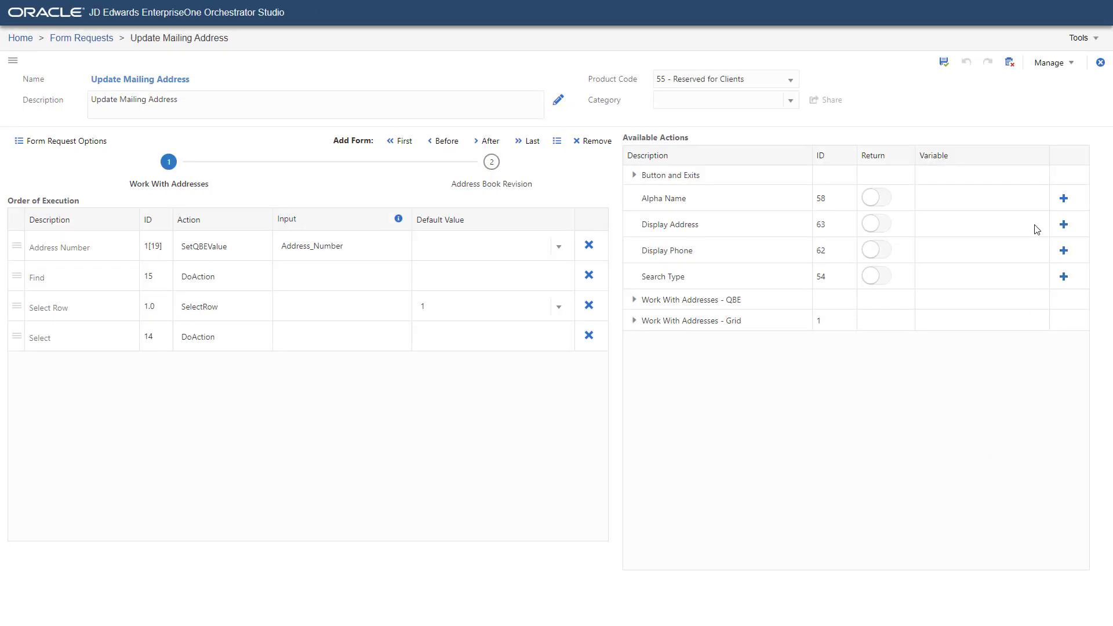
Create an orchestration from the Update Mailing Address form request.
{"action": "left_click", "coordinate": [1073, 67]}
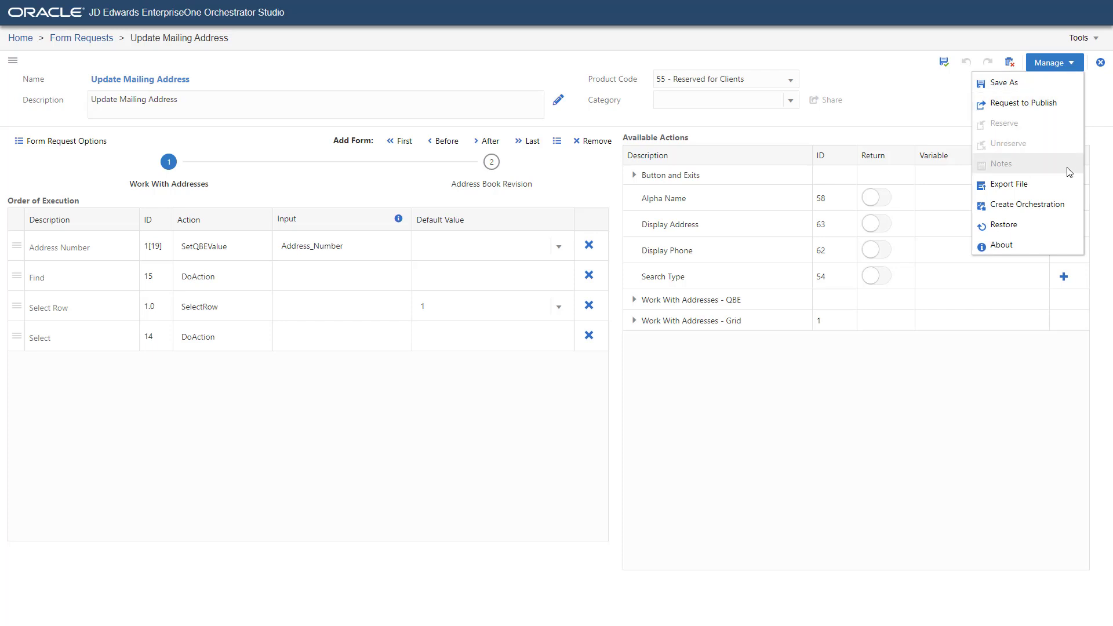
{"action": "left_click", "coordinate": [1075, 209]}
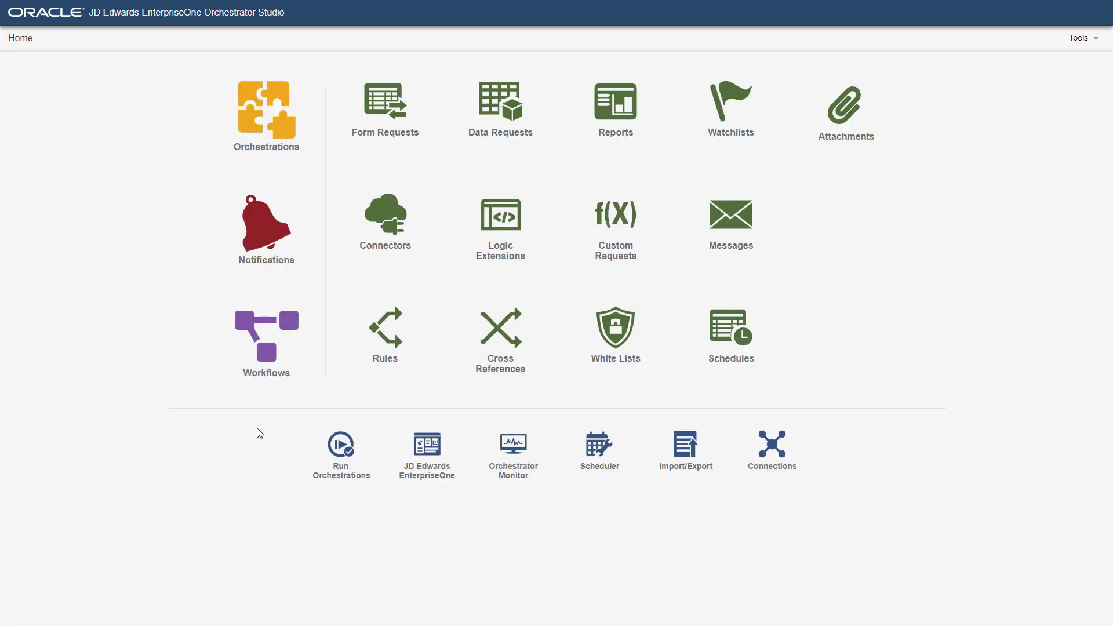
Create a new notification named "Mailing Address Update" with the description "Notify subscriber about the change in mailing address".
{"action": "left_click", "coordinate": [306, 249]}
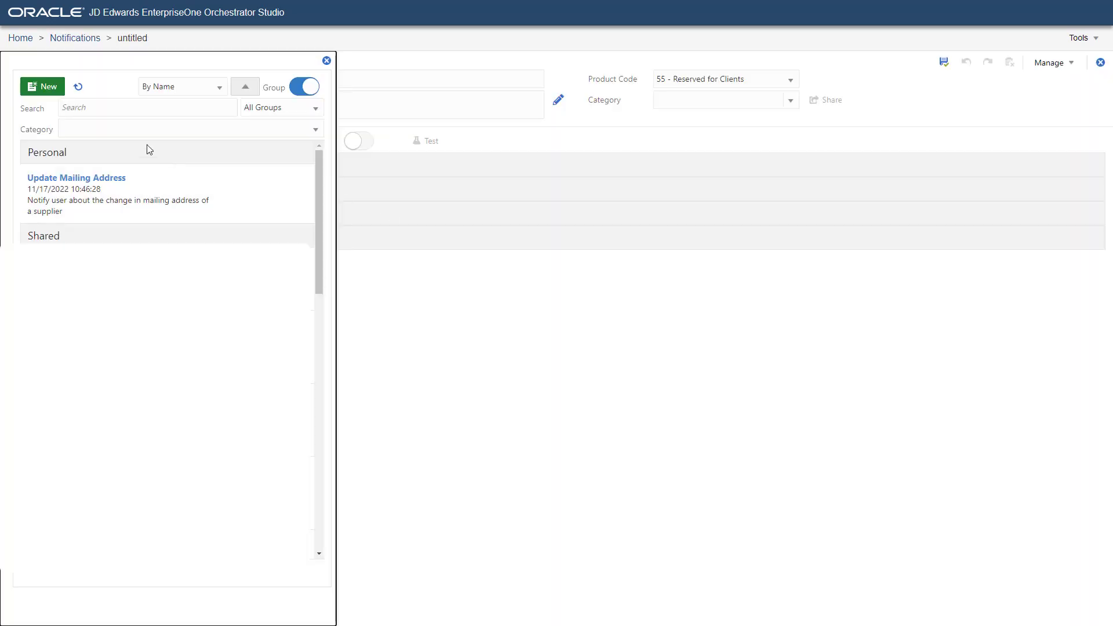
{"action": "left_click", "coordinate": [60, 91]}
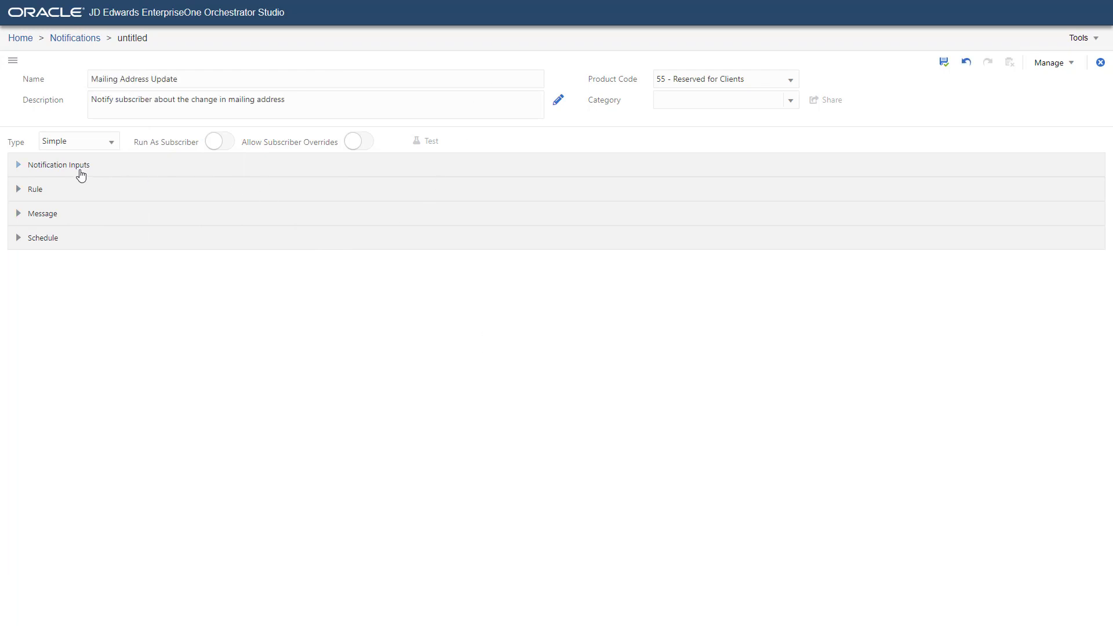
Add the String notification inputs Address_Number, Mailing_Name, Address_Line_1, City, State and Postal_Code.
{"action": "left_click", "coordinate": [80, 168]}
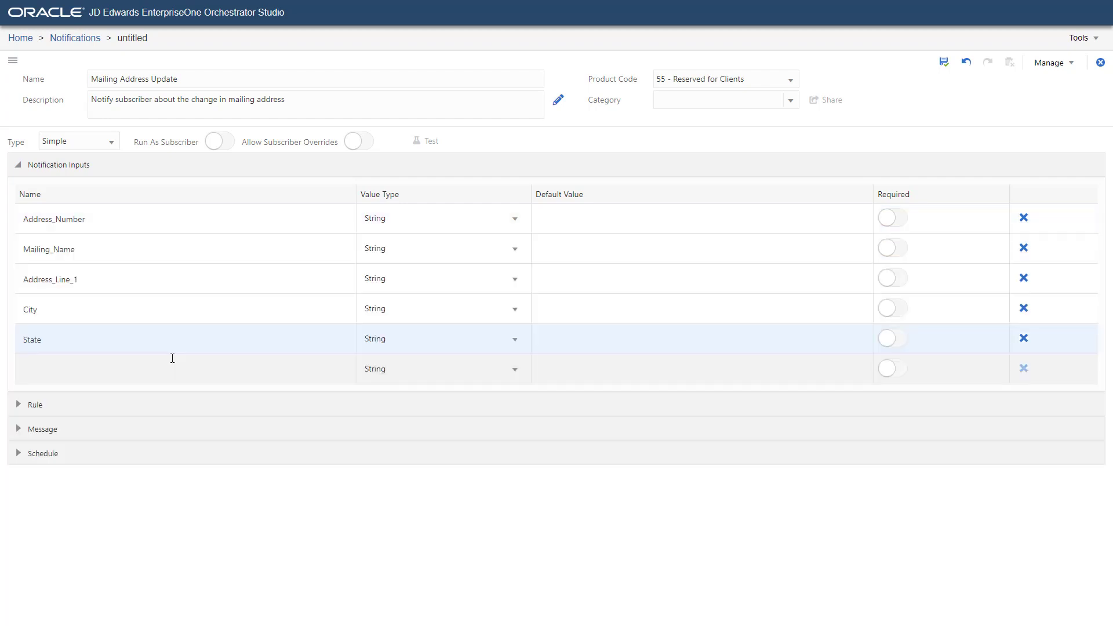
{"action": "left_click", "coordinate": [171, 369]}
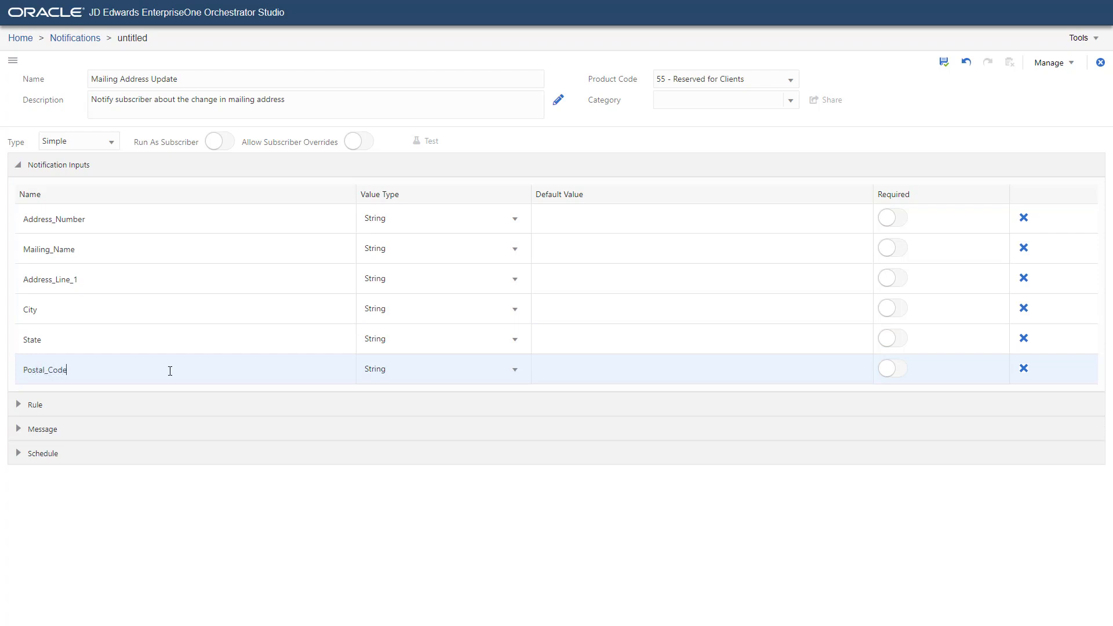
{"action": "left_click", "coordinate": [335, 481]}
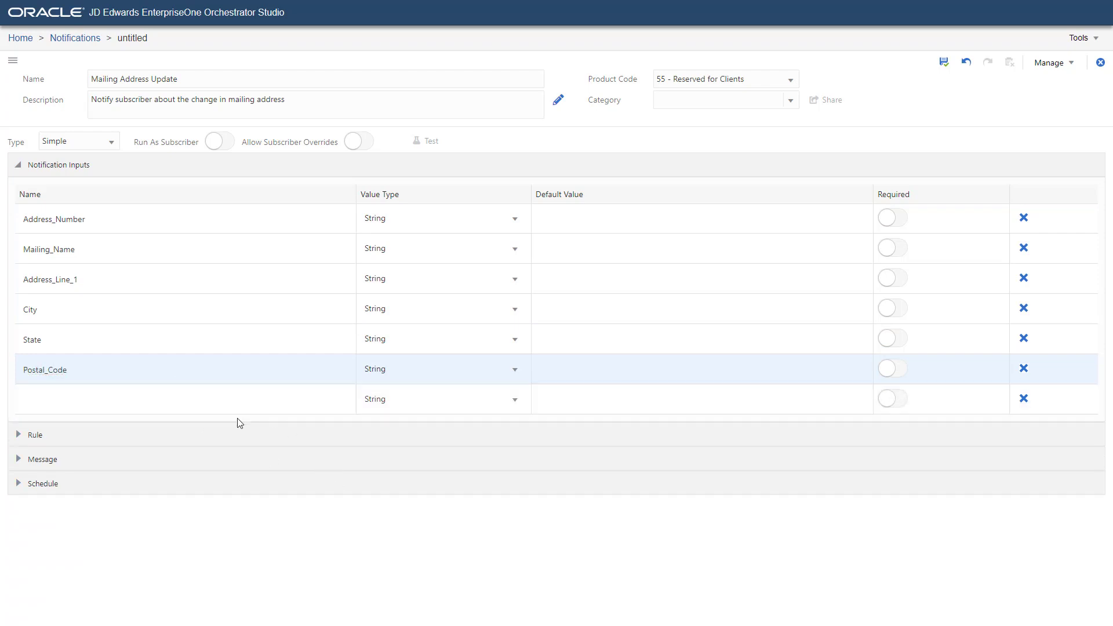
Set the notification message subject to "Mailing Address Change of Supplier ${Adress_Number} ${Mailing_Name}".
{"action": "left_click", "coordinate": [19, 459]}
{"action": "scroll", "coordinate": [22, 466], "scroll_direction": "down", "scroll_amount": 2}
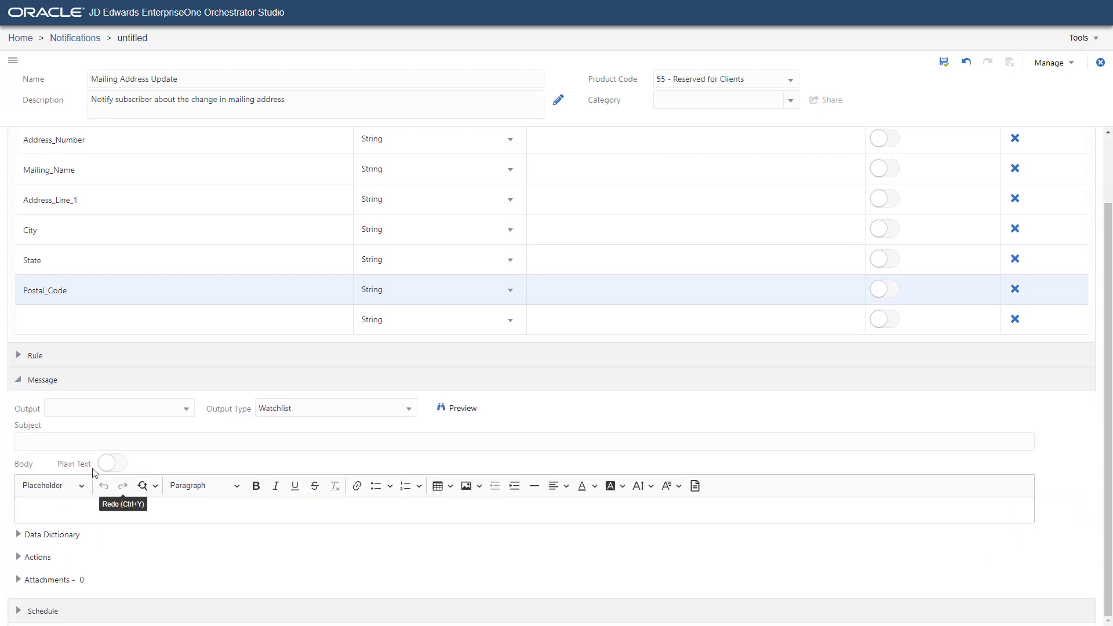
{"action": "left_click", "coordinate": [203, 442]}
{"action": "type", "text": "Mailing Address Change of Supplier ${Adress_Number} $"}
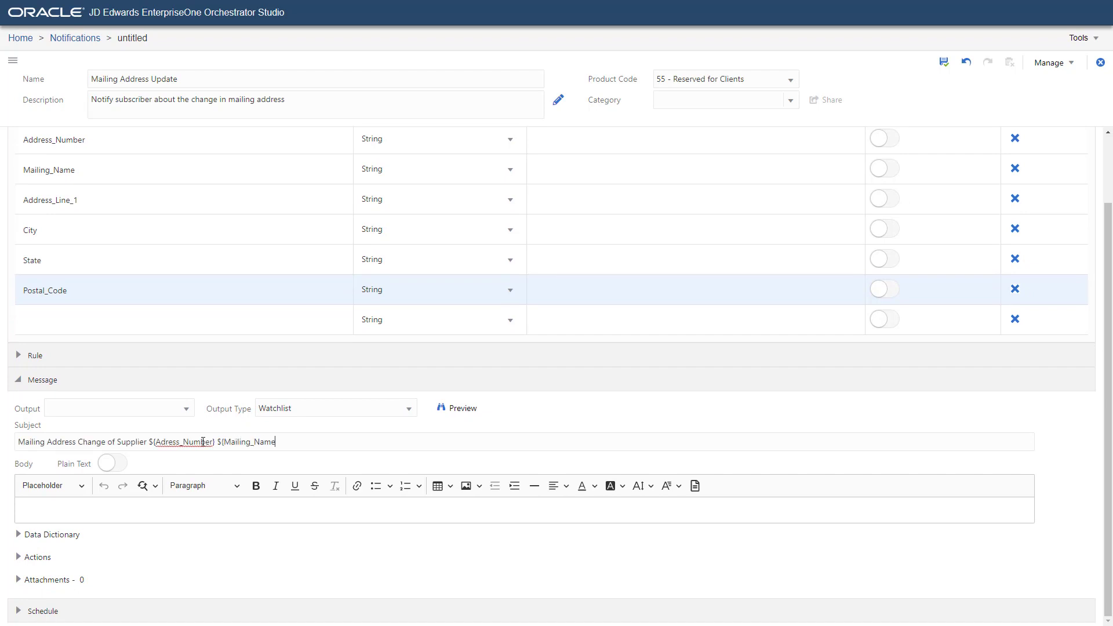
Paste the prepared change notice with its address table into the message body and align the table left.
{"action": "left_click", "coordinate": [153, 510]}
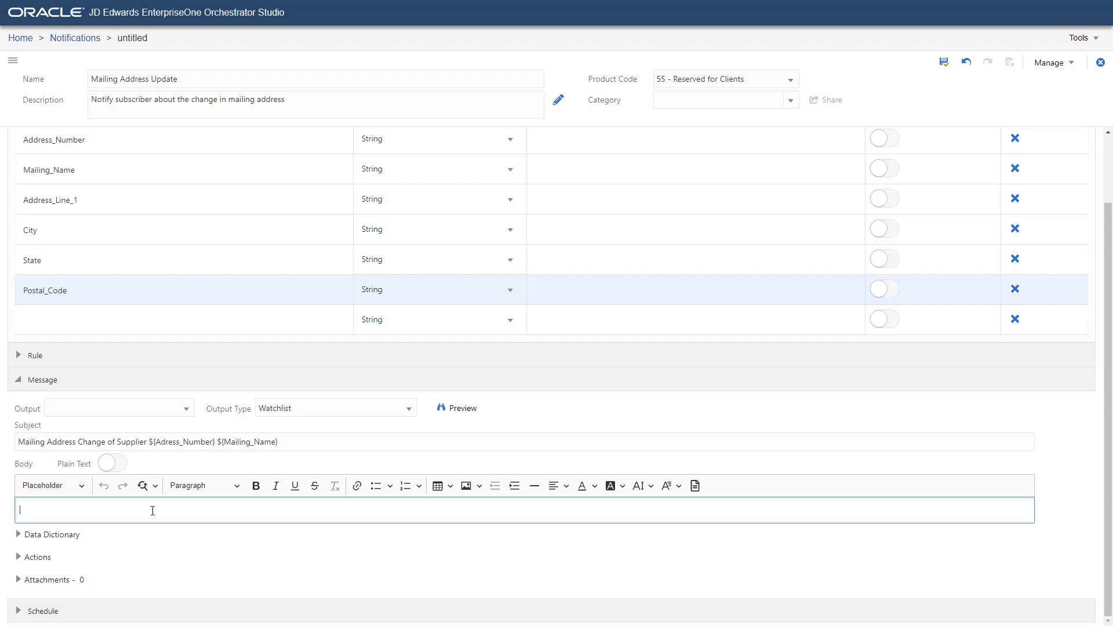
{"action": "key", "text": "ctrl+v"}
{"action": "left_click", "coordinate": [577, 391]}
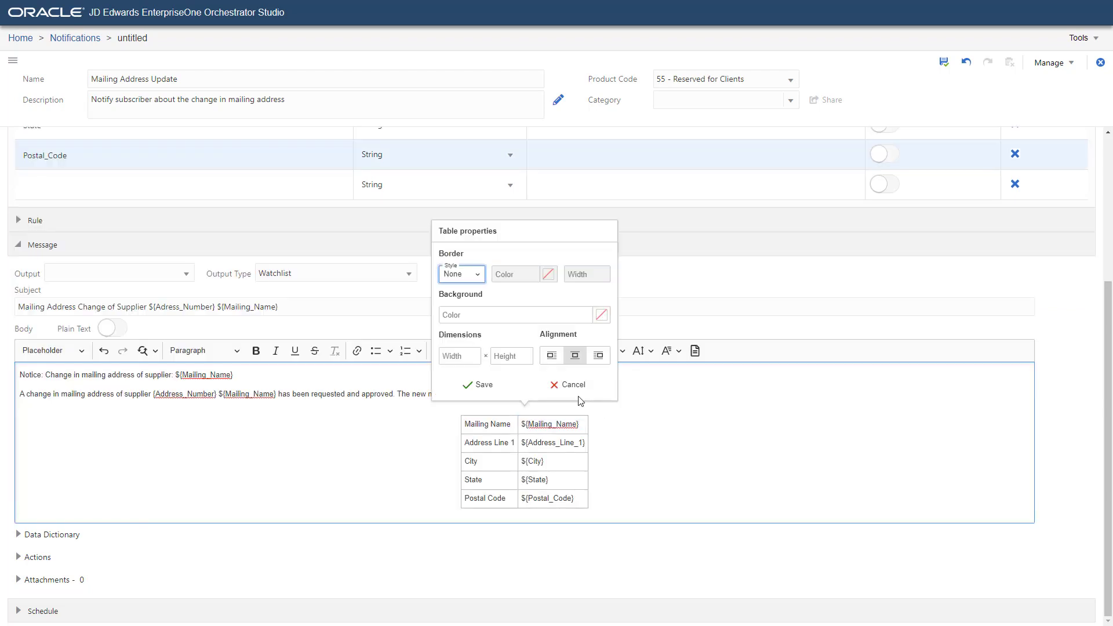
{"action": "left_click", "coordinate": [552, 355]}
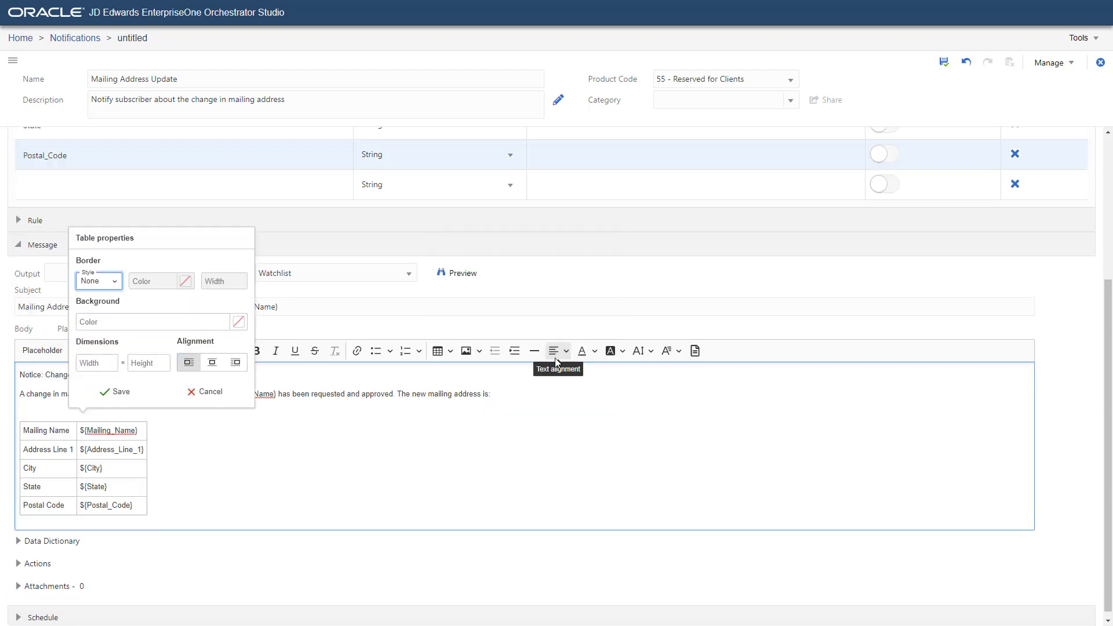
{"action": "left_click", "coordinate": [111, 391]}
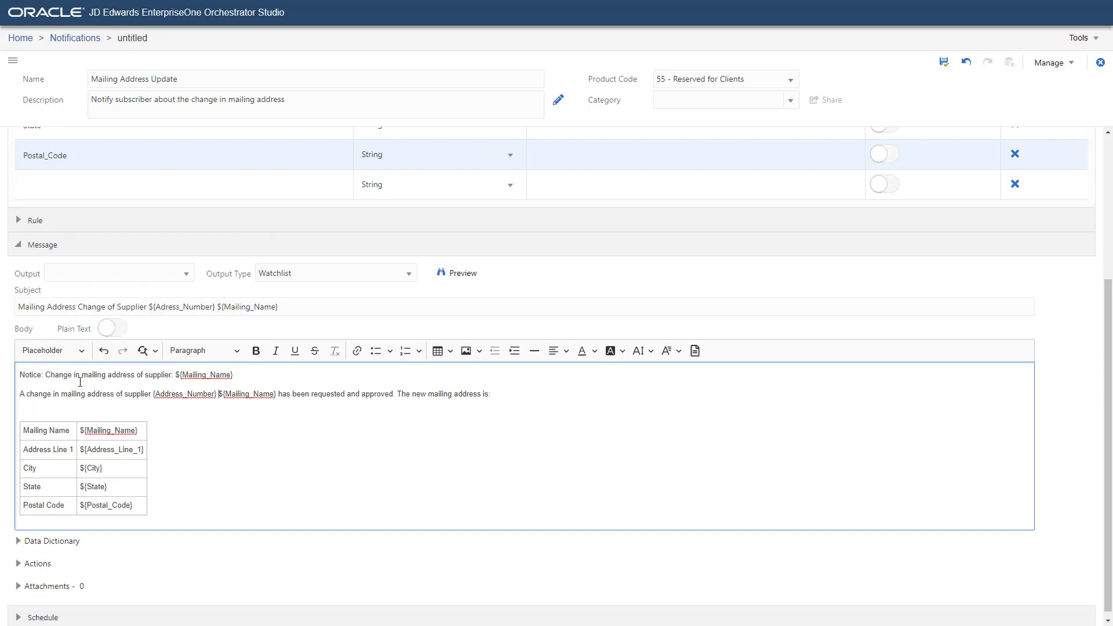
Make the word "Notice:" bold in the message body and save the notification.
{"action": "left_click_drag", "start_coordinate": [45, 378], "coordinate": [22, 376]}
{"action": "left_click", "coordinate": [255, 350]}
{"action": "left_click", "coordinate": [945, 68]}
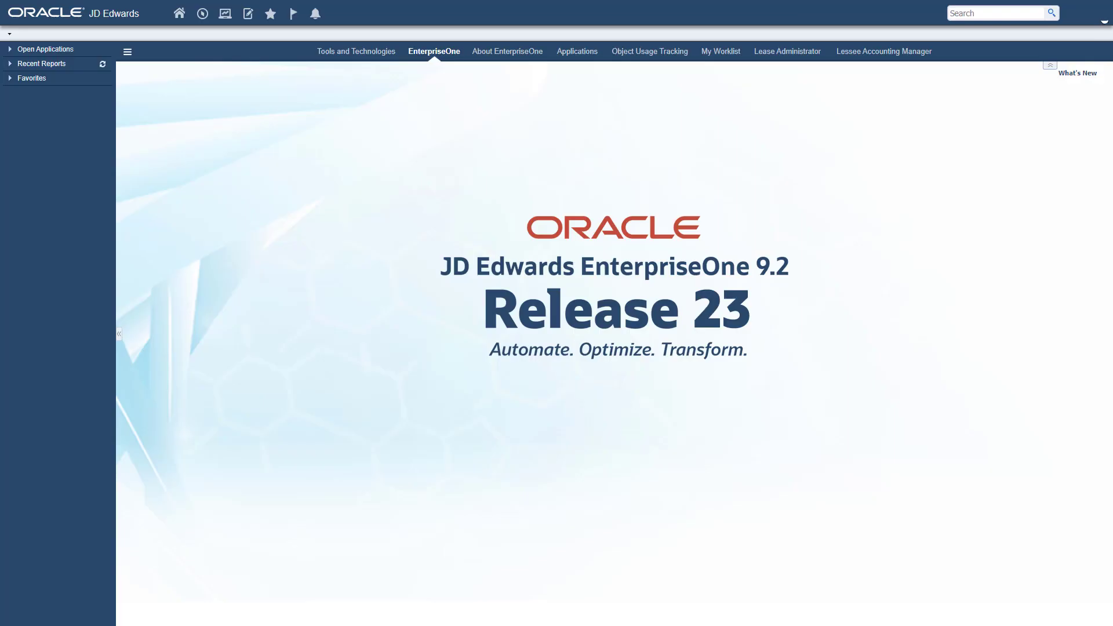
In JD Edwards EnterpriseOne, add and save a personal subscription to the Mailing Address Update notification, then close My Subscriptions.
{"action": "left_click", "coordinate": [1104, 21]}
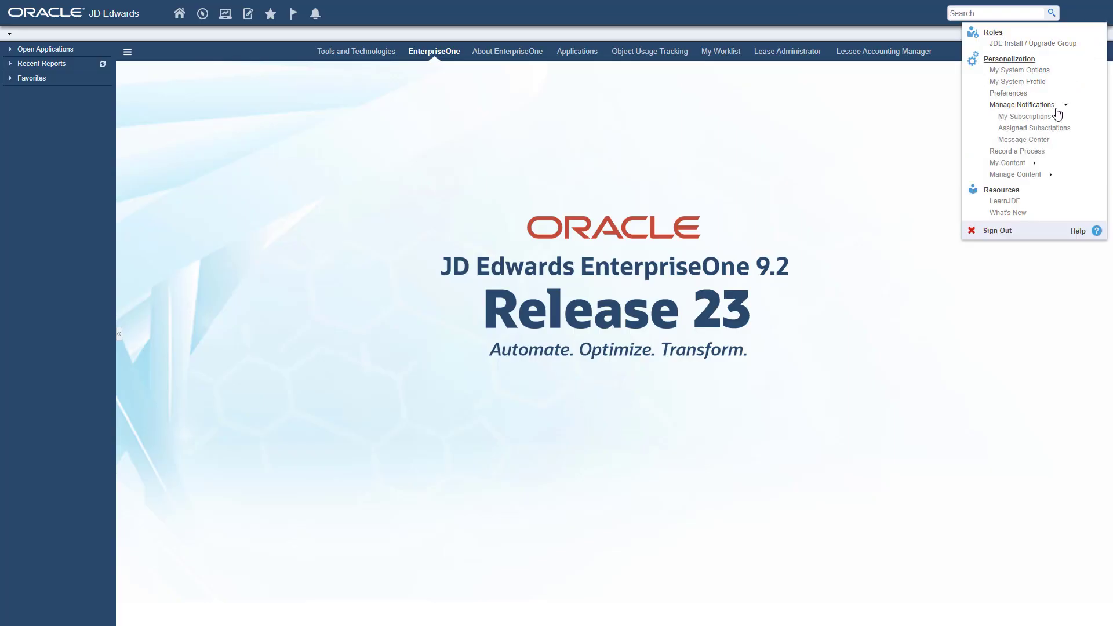
{"action": "left_click", "coordinate": [1052, 121]}
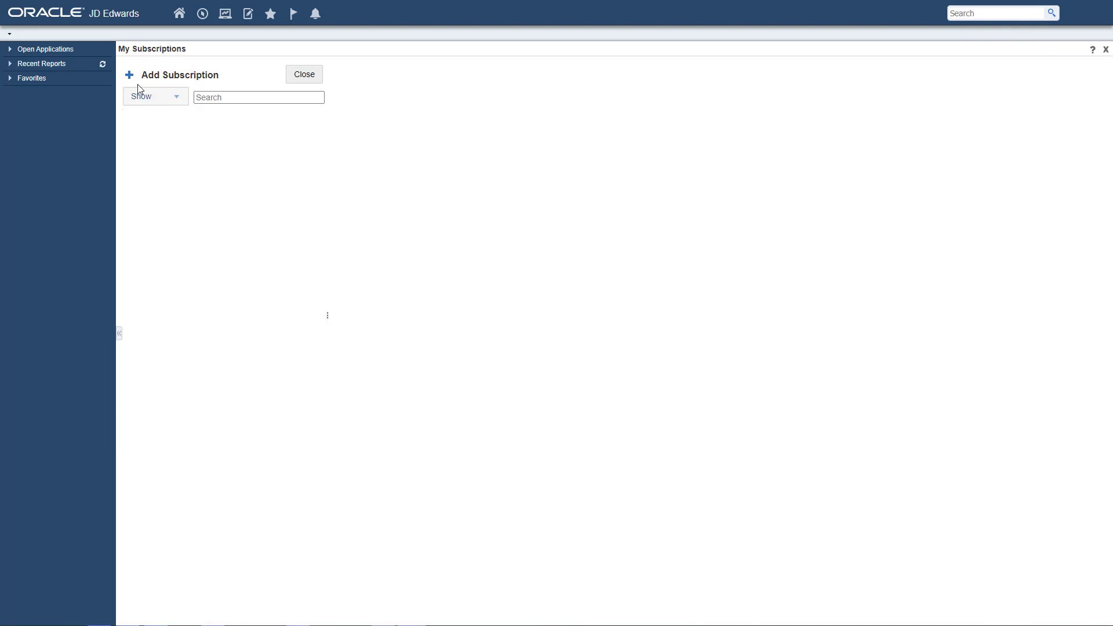
{"action": "left_click", "coordinate": [128, 74]}
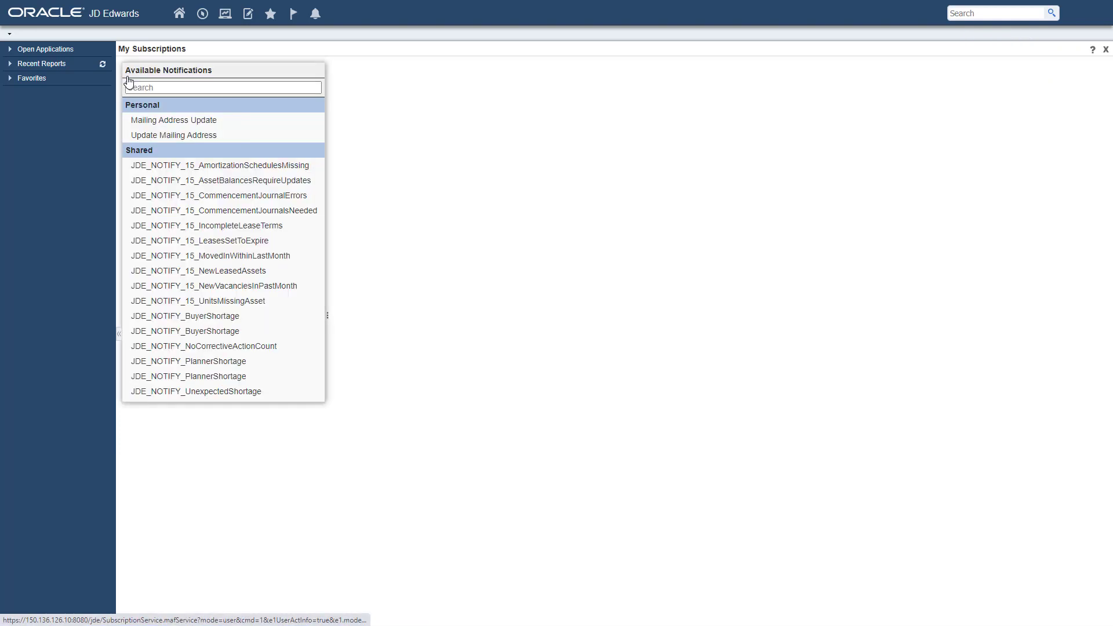
{"action": "left_click", "coordinate": [238, 122]}
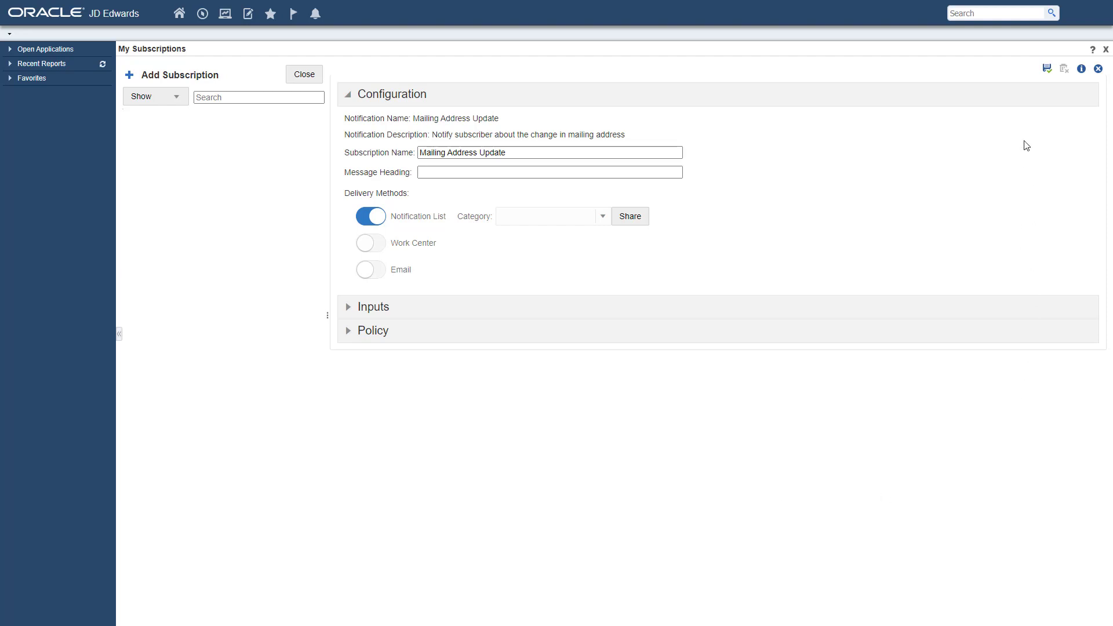
{"action": "left_click", "coordinate": [1047, 70]}
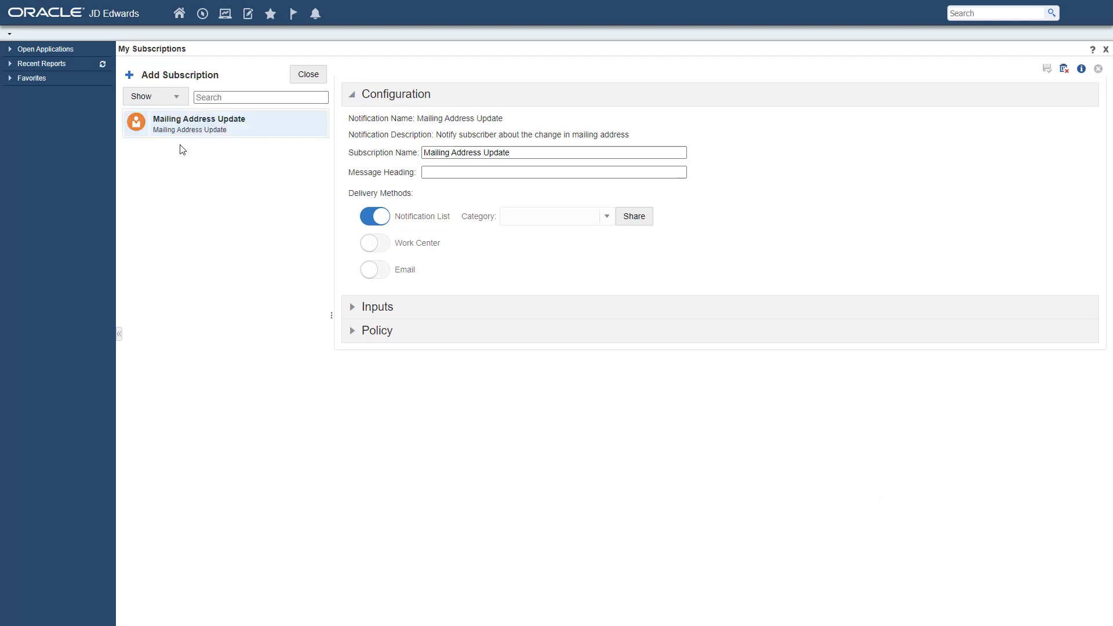
{"action": "left_click", "coordinate": [1105, 49]}
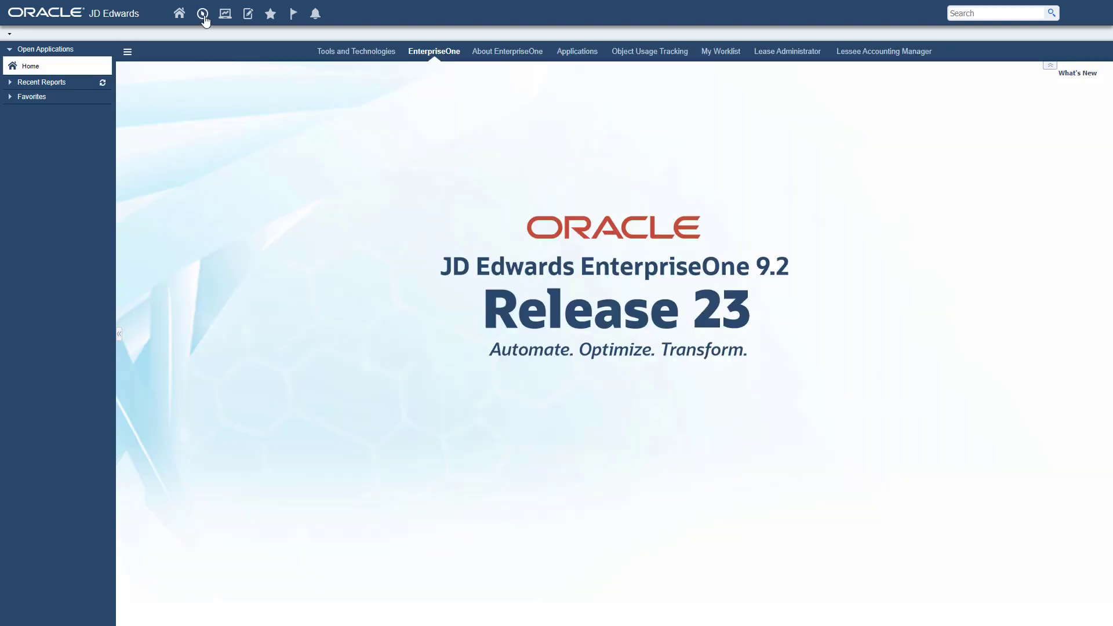
Open the data dictionary glossary items and set the error level of workflow message LM55010121 to 3, Informative Message.
{"action": "left_click", "coordinate": [206, 20]}
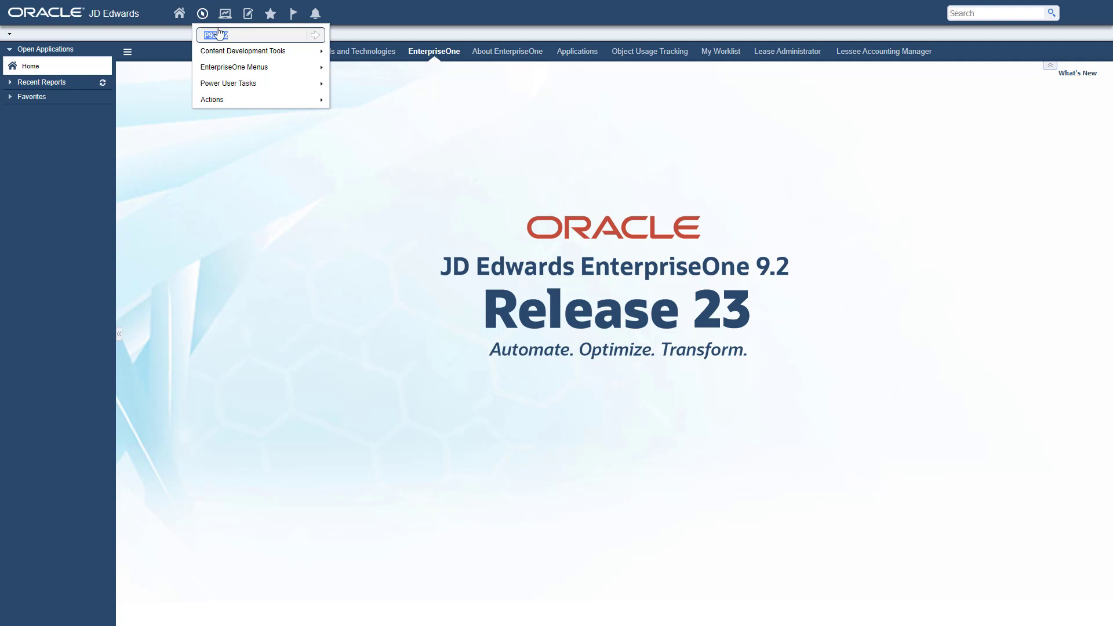
{"action": "left_click", "coordinate": [258, 38]}
{"action": "left_click", "coordinate": [314, 35]}
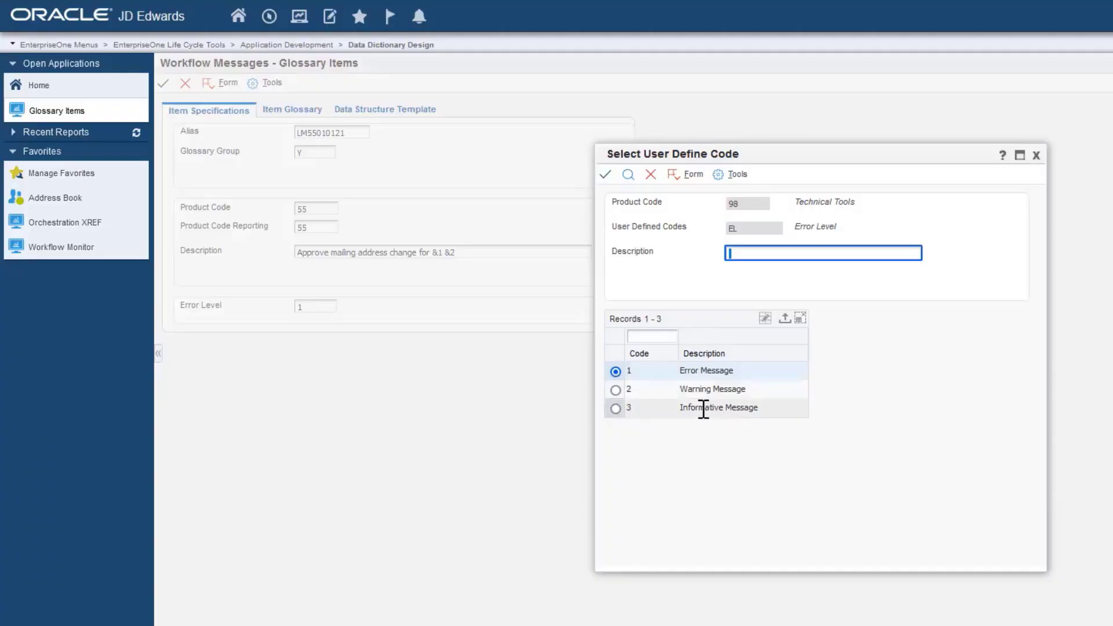
{"action": "left_click", "coordinate": [615, 409]}
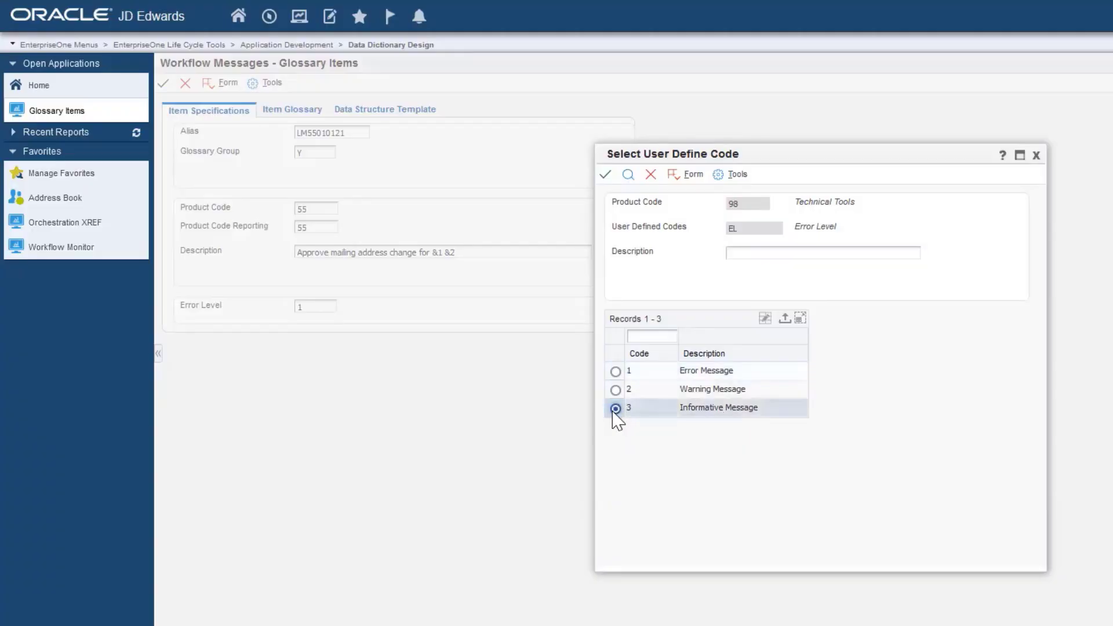
{"action": "left_click", "coordinate": [605, 174]}
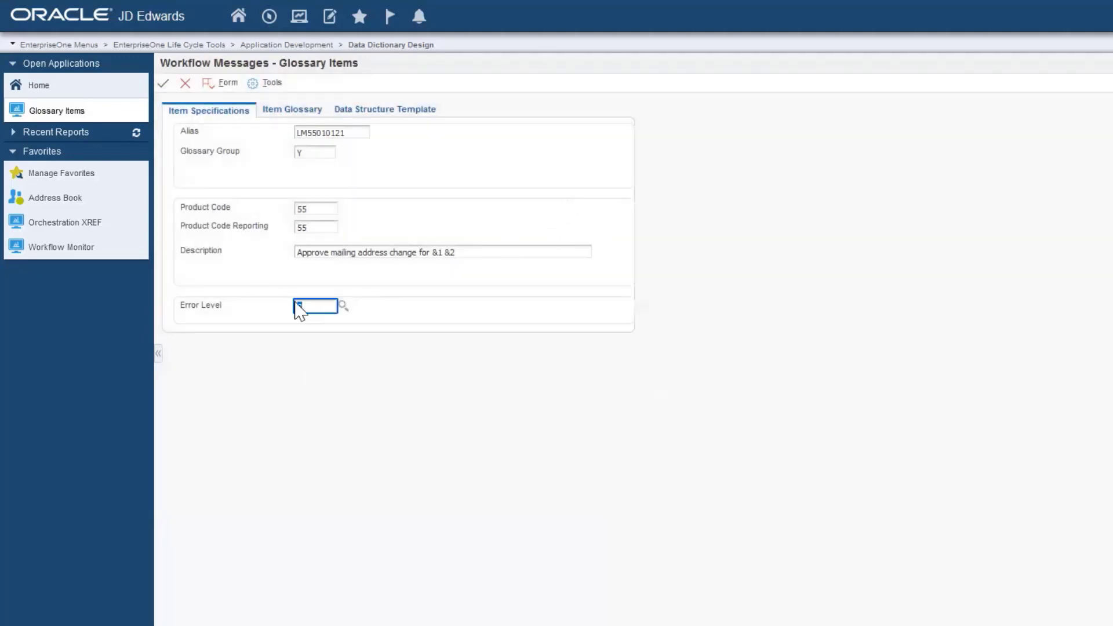
Enter the item glossary text requesting mailing address change approval, with Address Book Number &1, Mailing Name &2, address variables &3 to &6, and the automatic update note.
{"action": "left_click", "coordinate": [277, 114]}
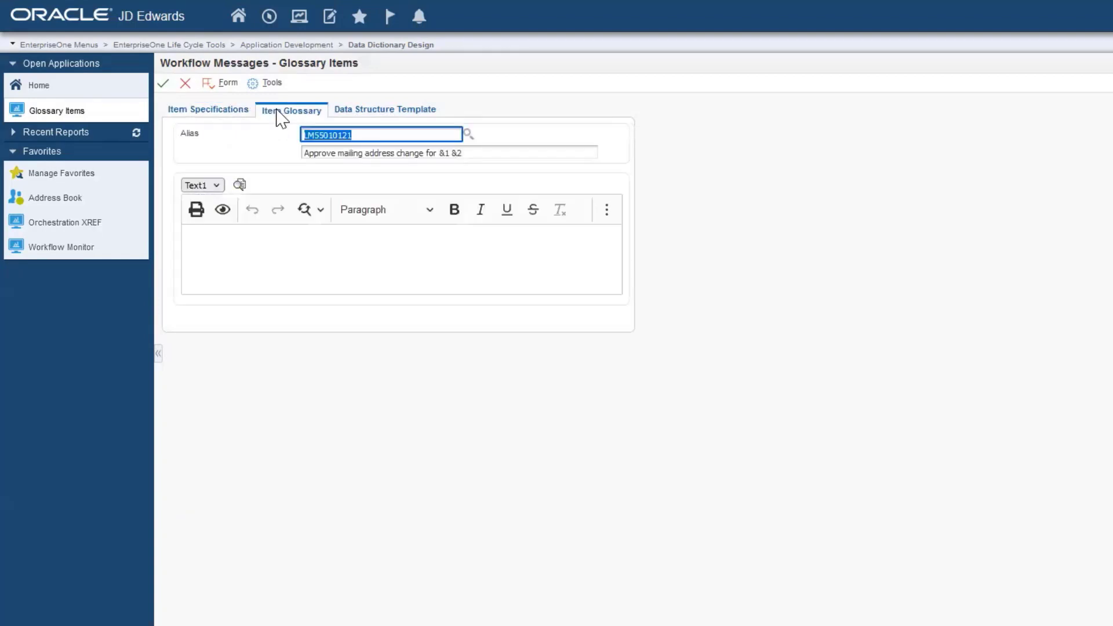
{"action": "left_click", "coordinate": [325, 258]}
{"action": "type", "text": "Address Book Number: &1 Mailing Name: &2 &3 &4, &5 &6 Upon approval this address change will be updated automatically."}
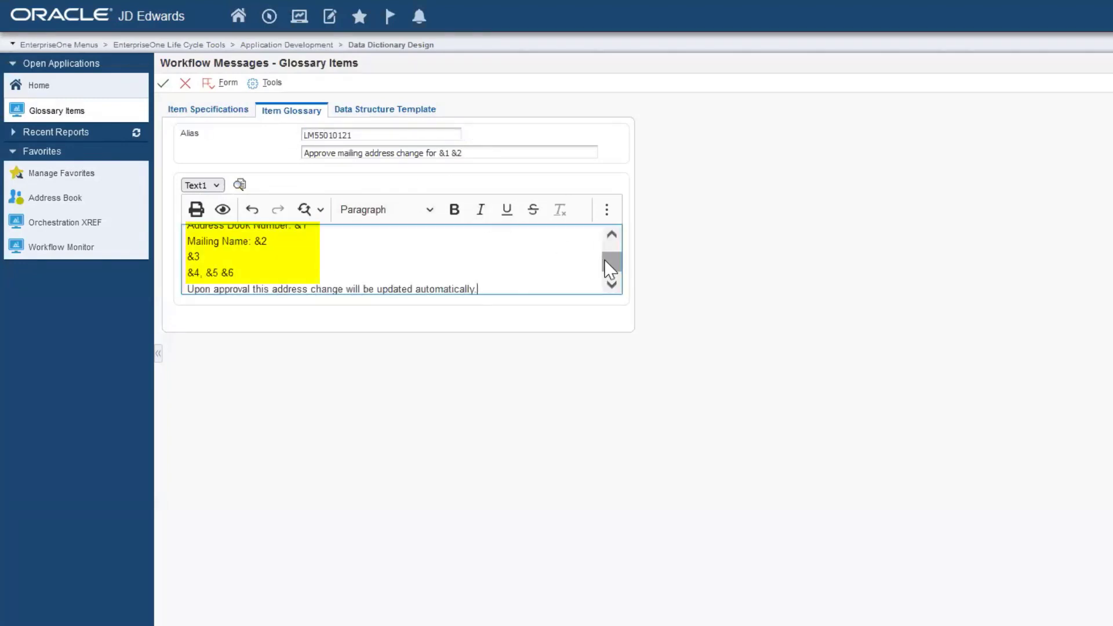
{"action": "left_click_drag", "start_coordinate": [604, 259], "coordinate": [608, 246]}
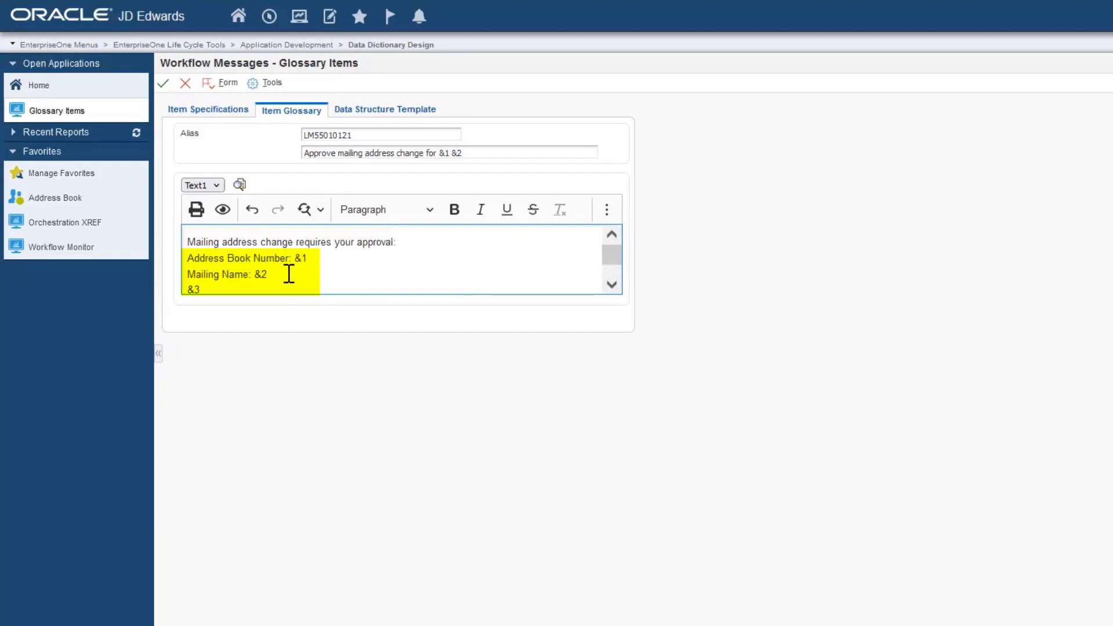
{"action": "scroll", "coordinate": [289, 274], "scroll_direction": "down", "scroll_amount": 1}
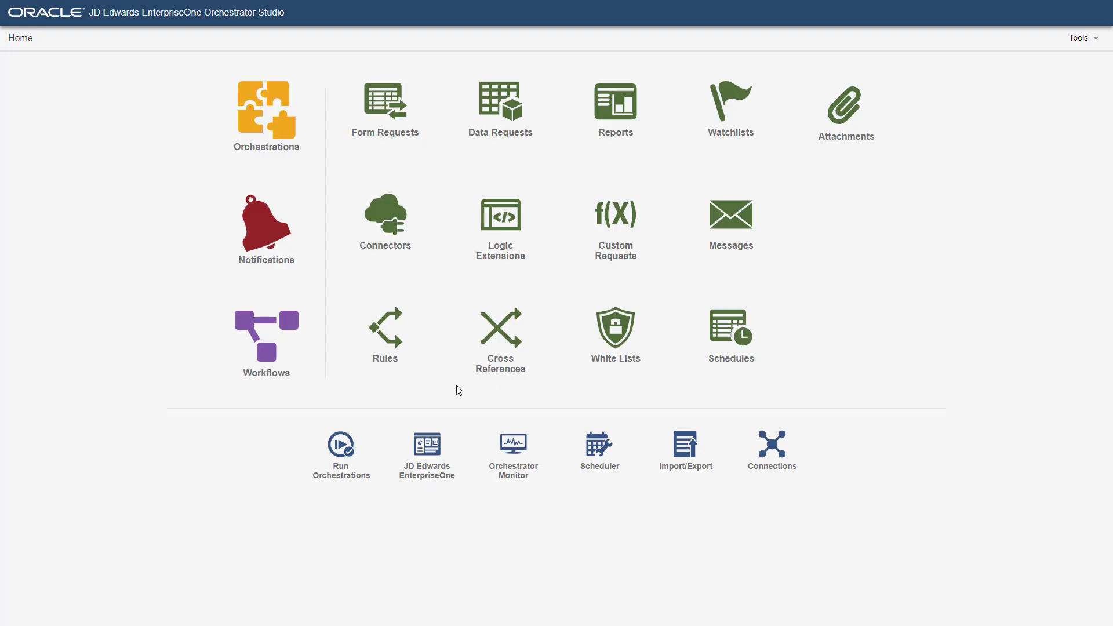
In Orchestrator Studio, create workflow ADDRESSCHG described "Workflow for updating mailing address" with product code 55, and assign D0100388 as key data.
{"action": "left_click", "coordinate": [268, 342]}
{"action": "left_click", "coordinate": [42, 86]}
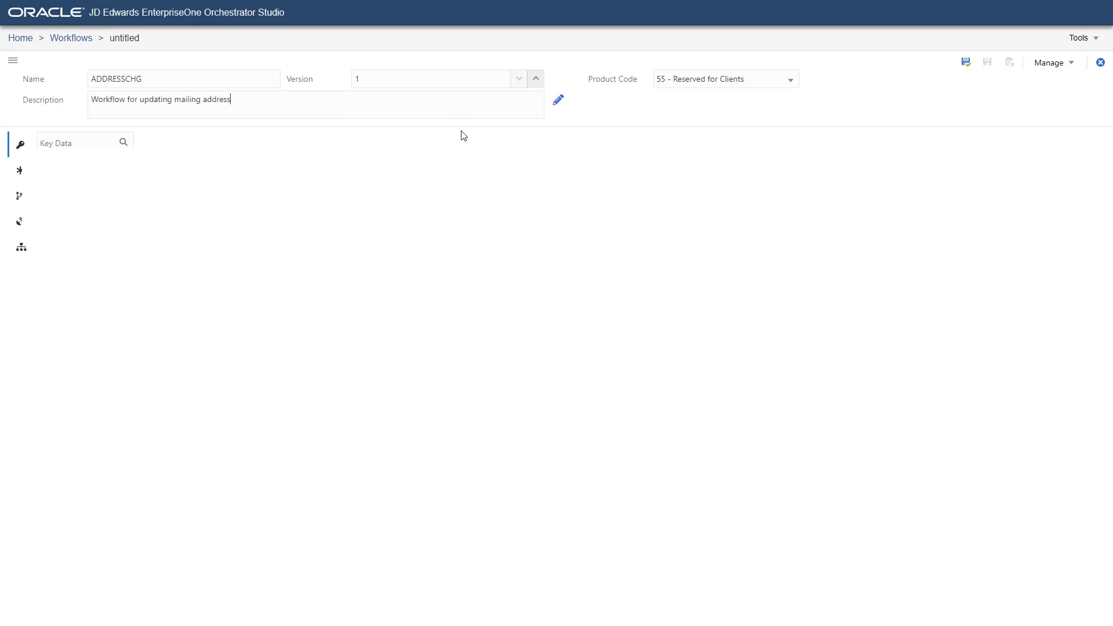
{"action": "left_click", "coordinate": [123, 143]}
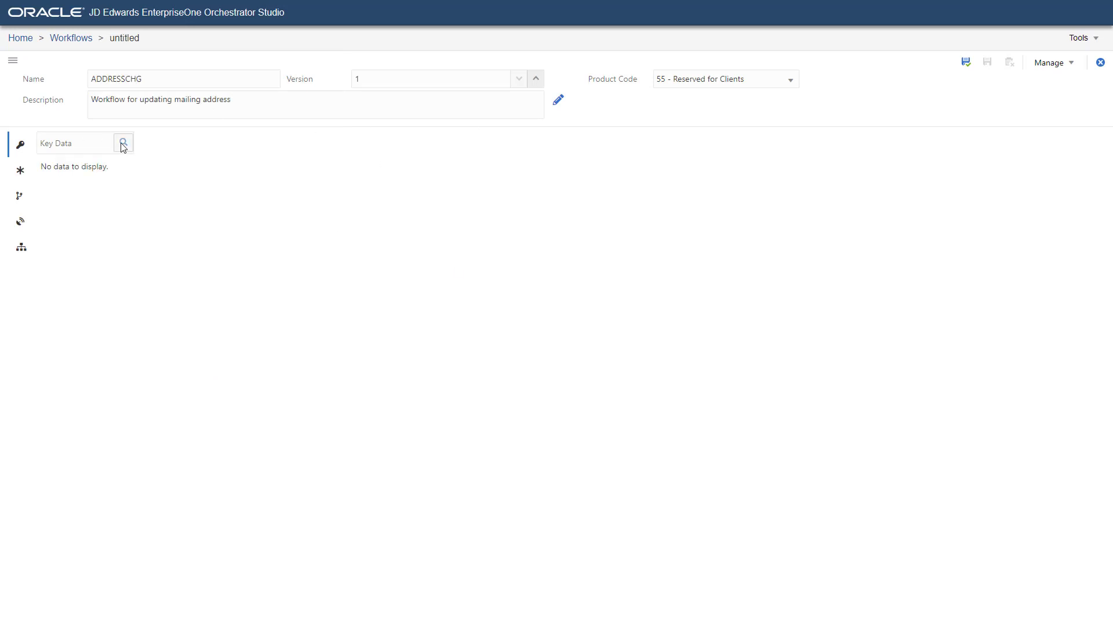
{"action": "type", "text": "D0100388"}
{"action": "left_click", "coordinate": [423, 295]}
{"action": "double_click", "coordinate": [300, 357]}
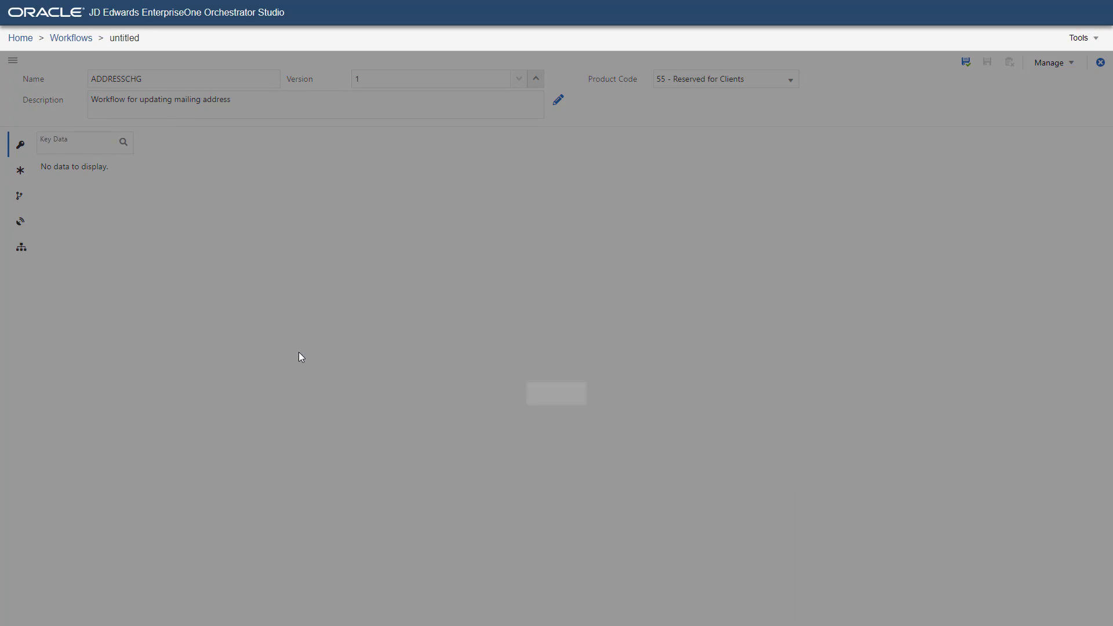
Assign data structure D0100021 as the workflow's additional data.
{"action": "left_click", "coordinate": [15, 171]}
{"action": "left_click", "coordinate": [123, 143]}
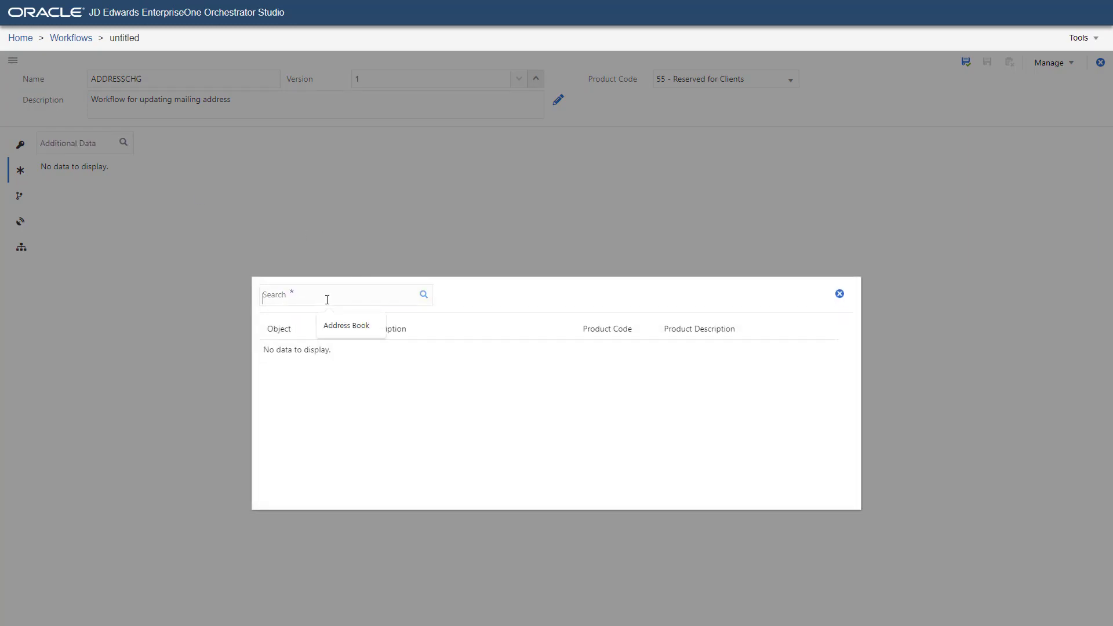
{"action": "type", "text": "D0100021"}
{"action": "left_click", "coordinate": [420, 297]}
{"action": "left_click", "coordinate": [307, 353]}
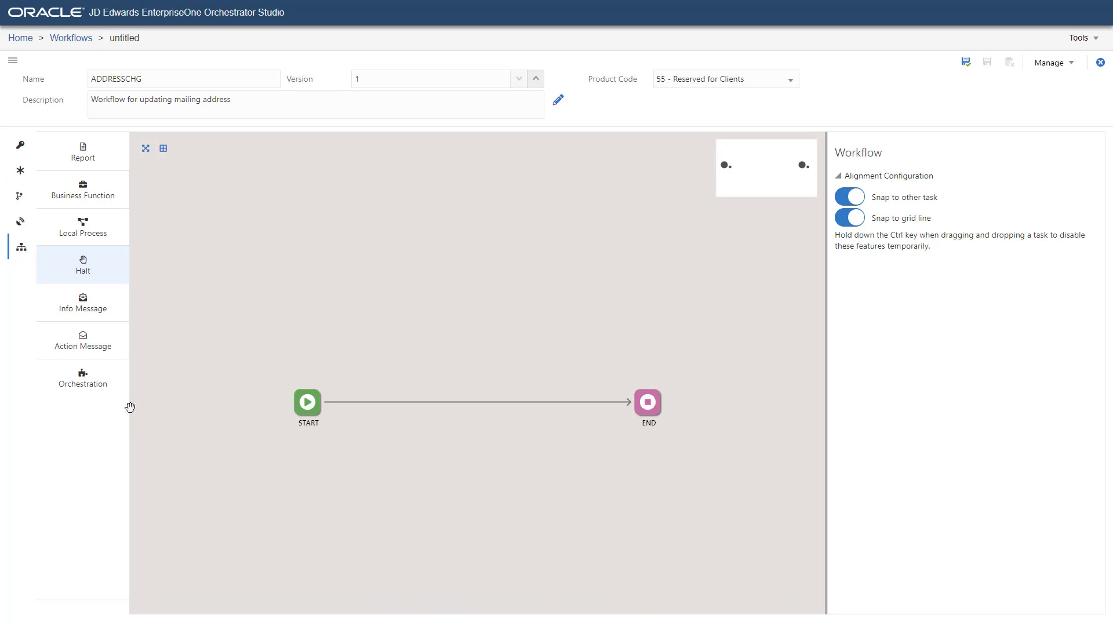
Insert an Action Message task between START and END, named APPROVE and described "Approve the address change".
{"action": "left_click_drag", "start_coordinate": [96, 339], "coordinate": [467, 404]}
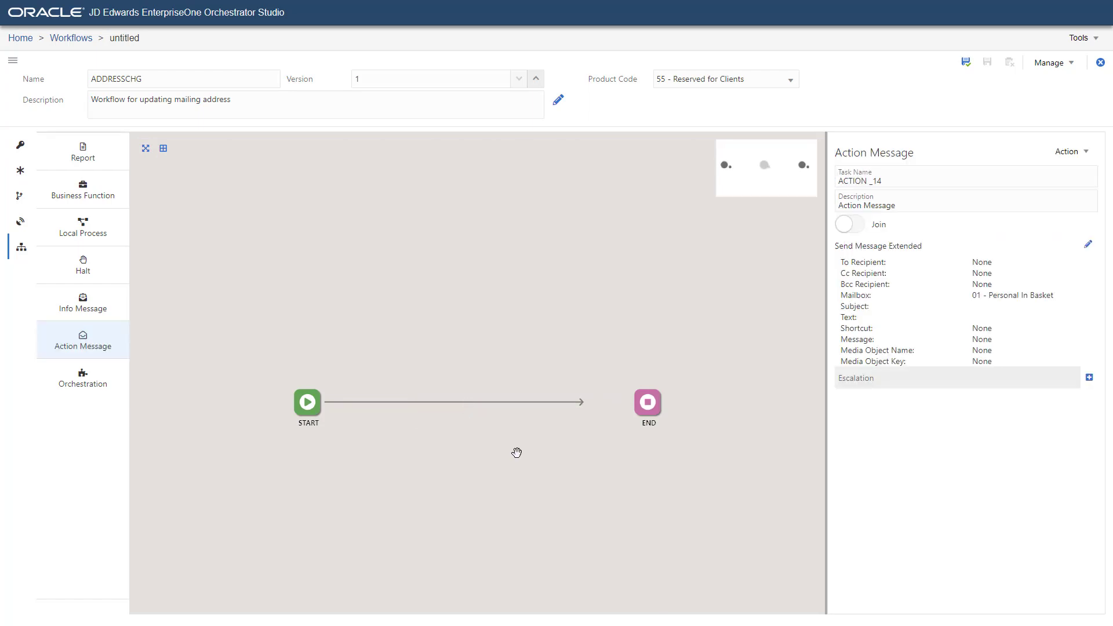
{"action": "left_click", "coordinate": [732, 313]}
{"action": "left_click", "coordinate": [478, 413]}
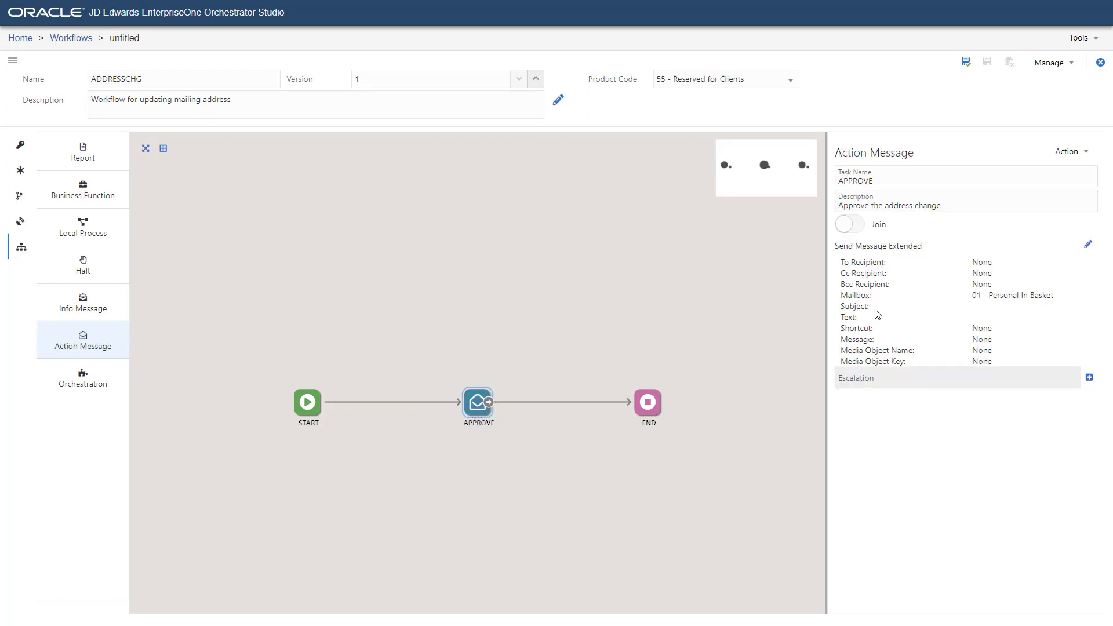
Set the APPROVE message's To Recipient to Address Book with mnAddressNumber_AN8 as the address book number.
{"action": "left_click", "coordinate": [1087, 245]}
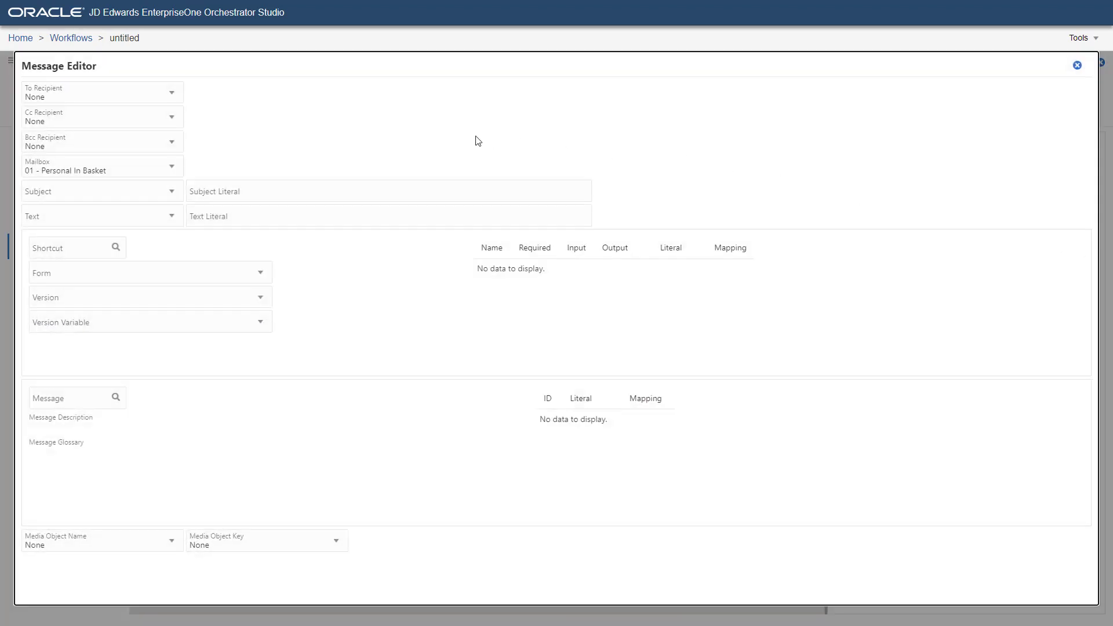
{"action": "left_click", "coordinate": [172, 94]}
{"action": "left_click", "coordinate": [158, 116]}
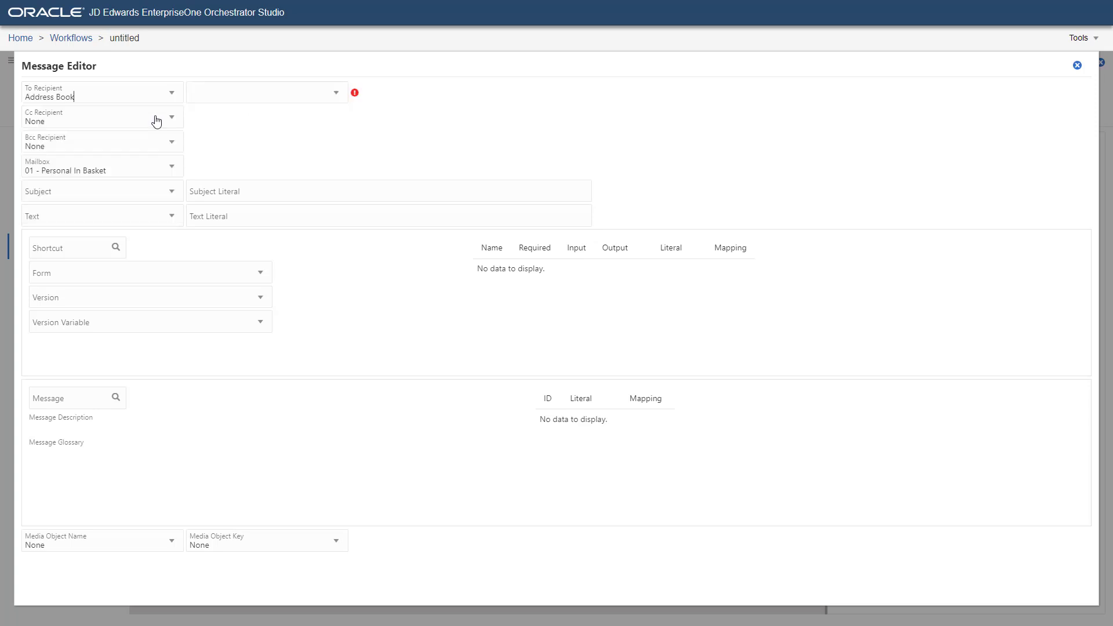
{"action": "left_click", "coordinate": [309, 97]}
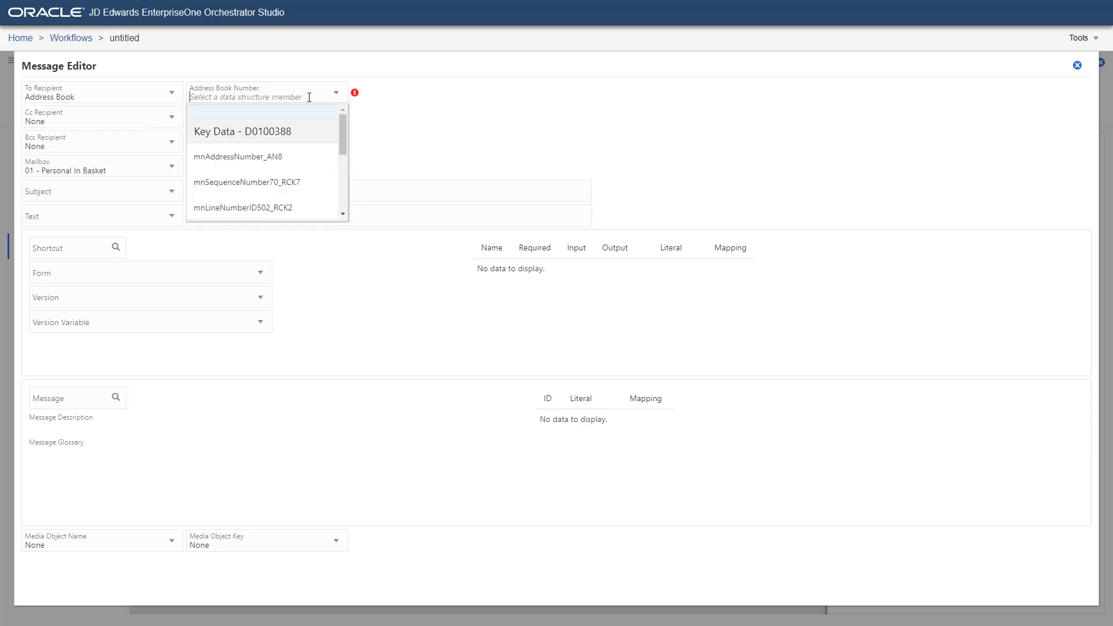
{"action": "left_click", "coordinate": [295, 158]}
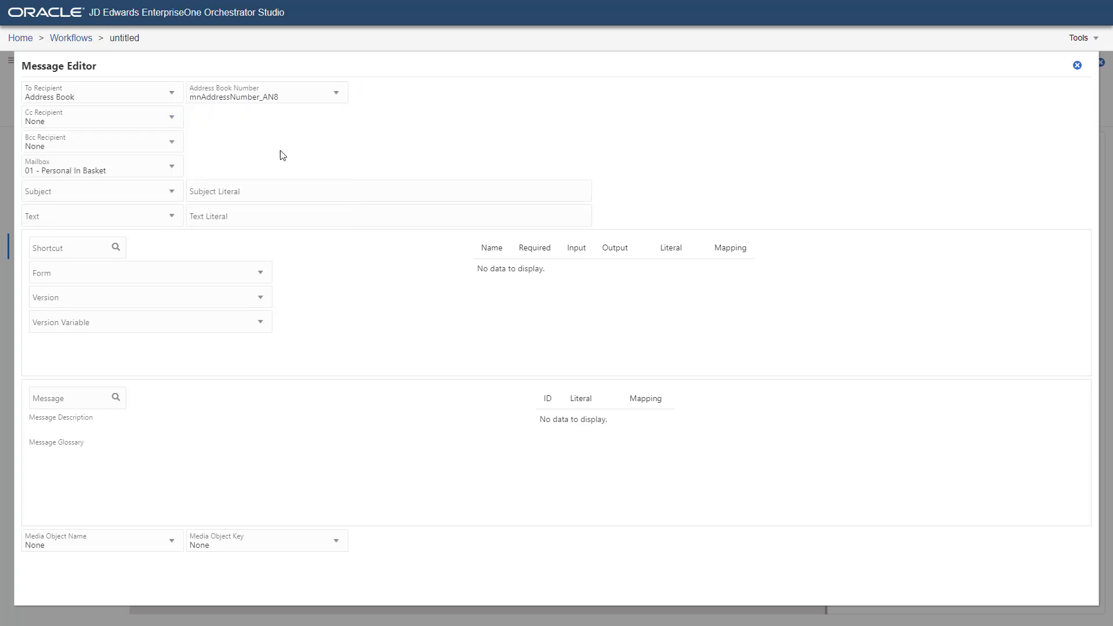
Set the message mailbox to 02 - Priority Mail and the subject literal to "Request for Approval: Supplier Address Change".
{"action": "left_click", "coordinate": [176, 172]}
{"action": "left_click", "coordinate": [131, 255]}
{"action": "type", "text": "Request for Approval: Supplier Address Change"}
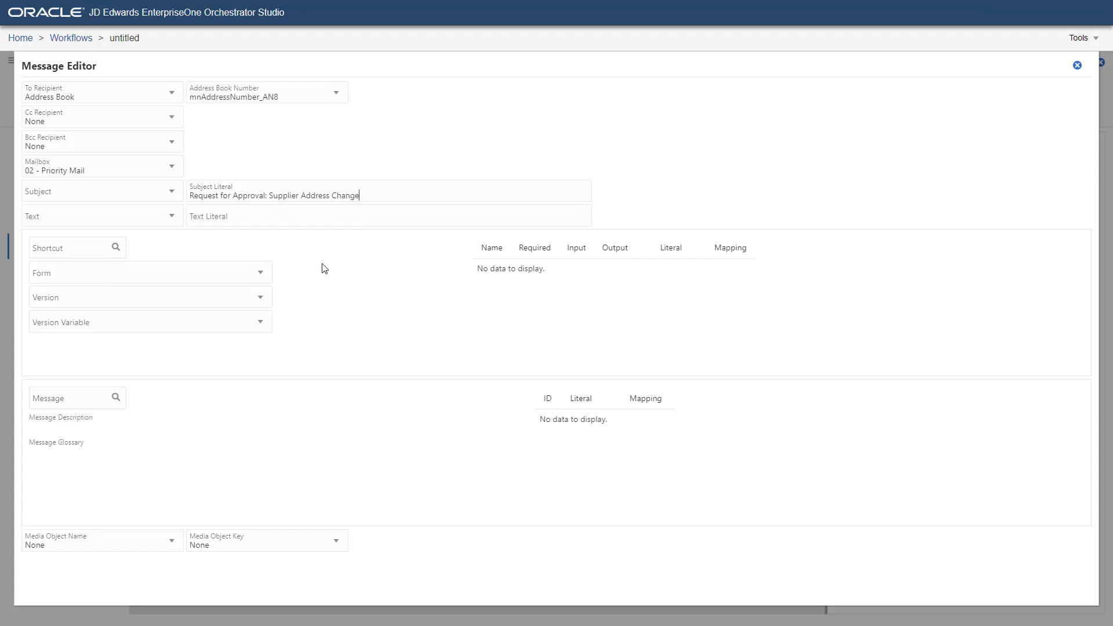
Set the message shortcut to application P98806 with form W98806A - Workflow Approval.
{"action": "left_click", "coordinate": [117, 248]}
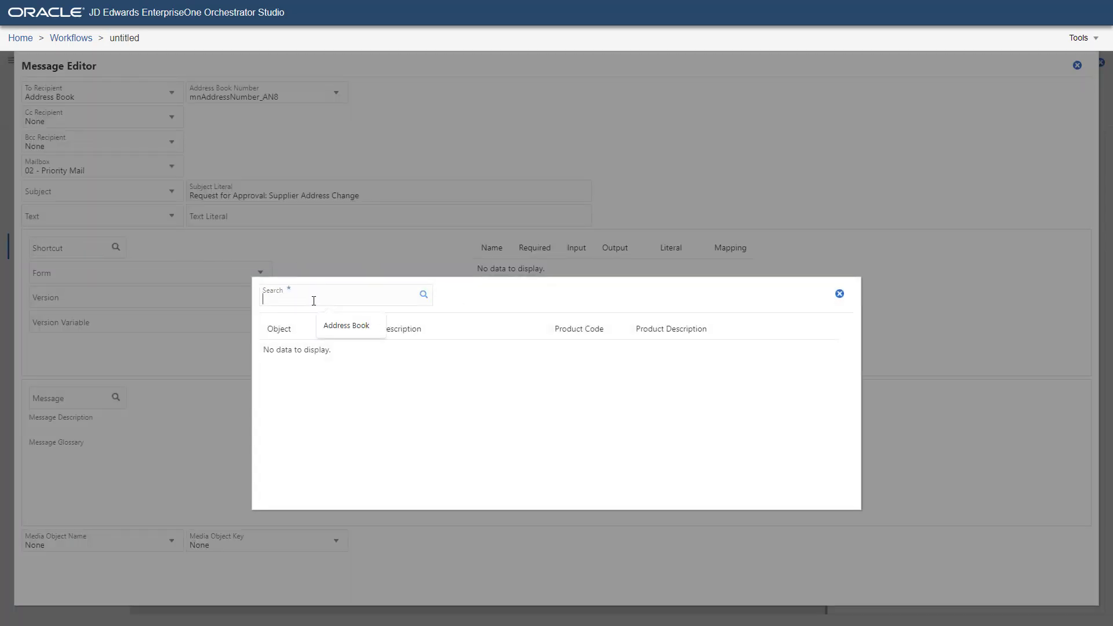
{"action": "type", "text": "P98806"}
{"action": "left_click", "coordinate": [423, 294]}
{"action": "left_click", "coordinate": [323, 361]}
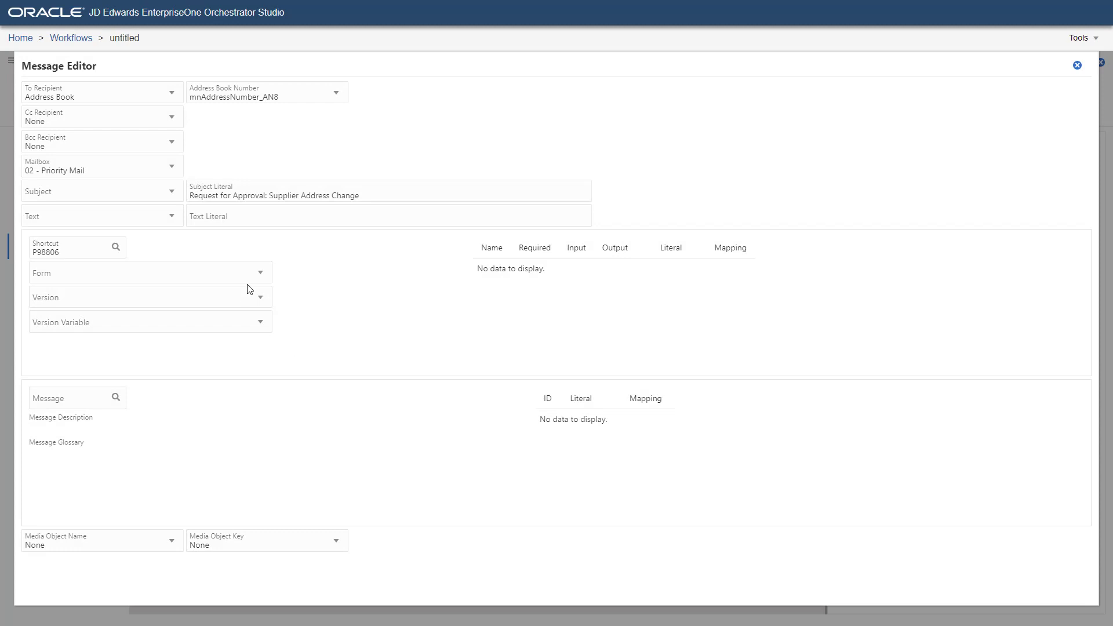
{"action": "left_click", "coordinate": [253, 278]}
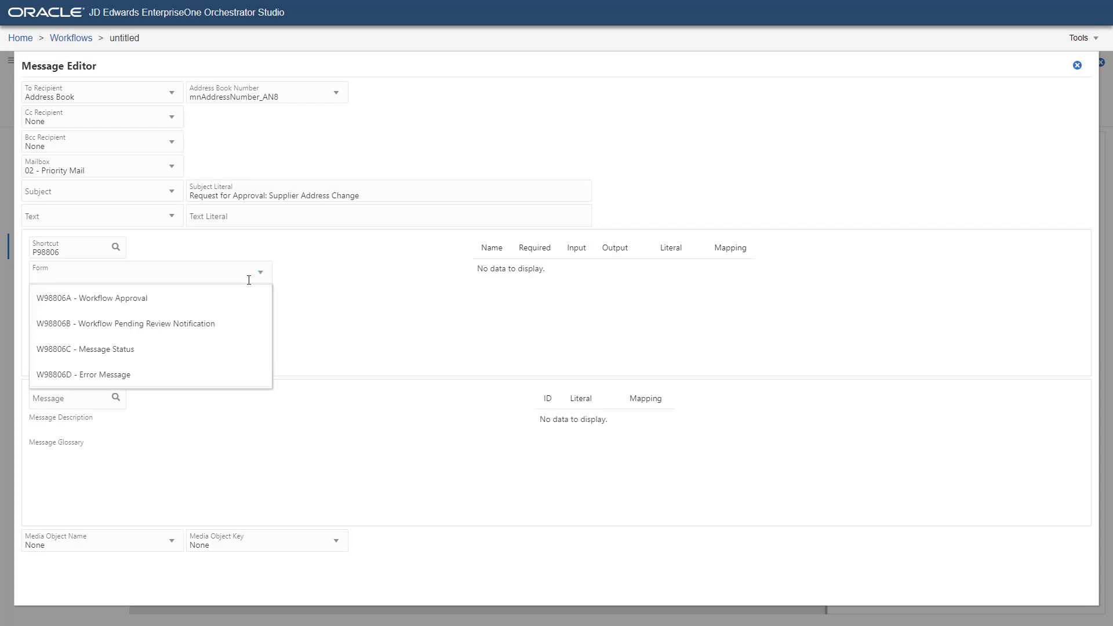
{"action": "left_click", "coordinate": [243, 298]}
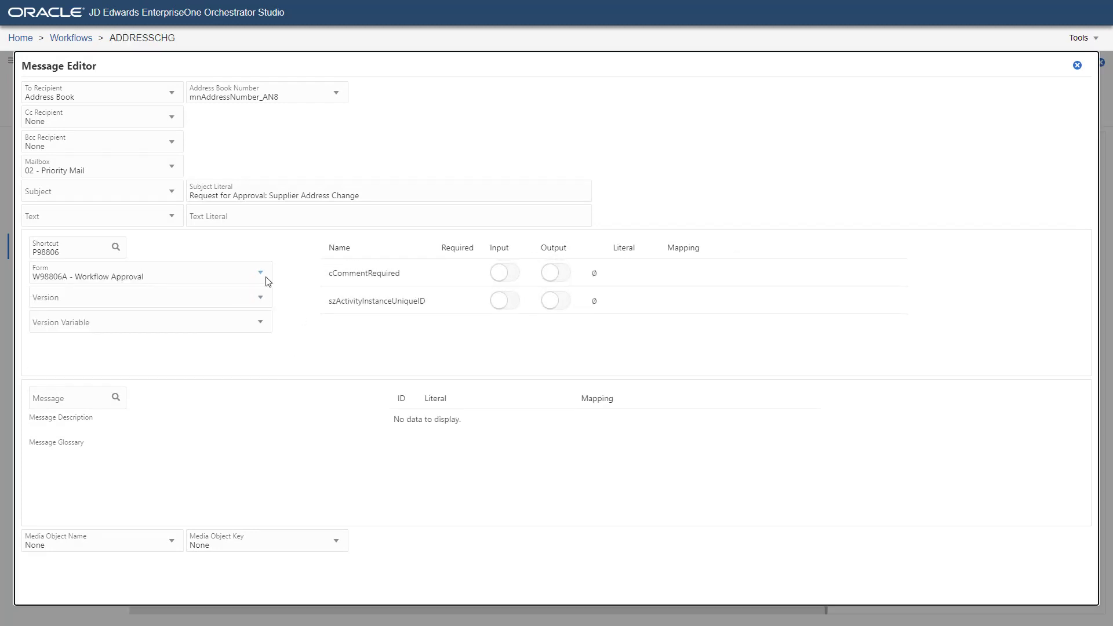
Enable szActivityInstanceUniqueID as a shortcut input and map it to Current Workflow Task.
{"action": "left_click", "coordinate": [512, 303]}
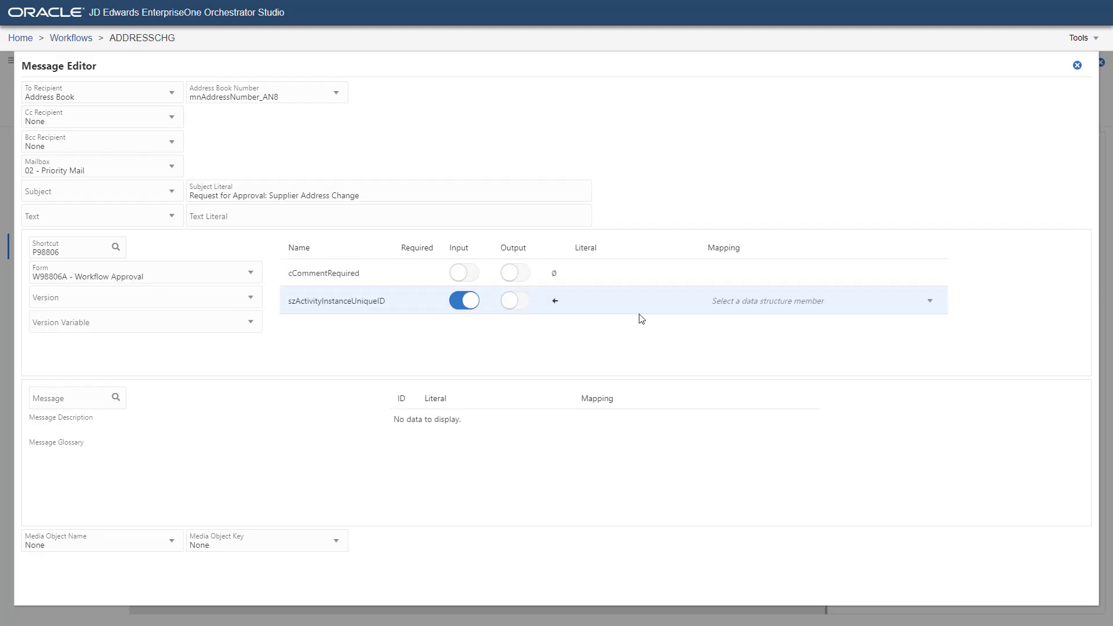
{"action": "left_click", "coordinate": [931, 303]}
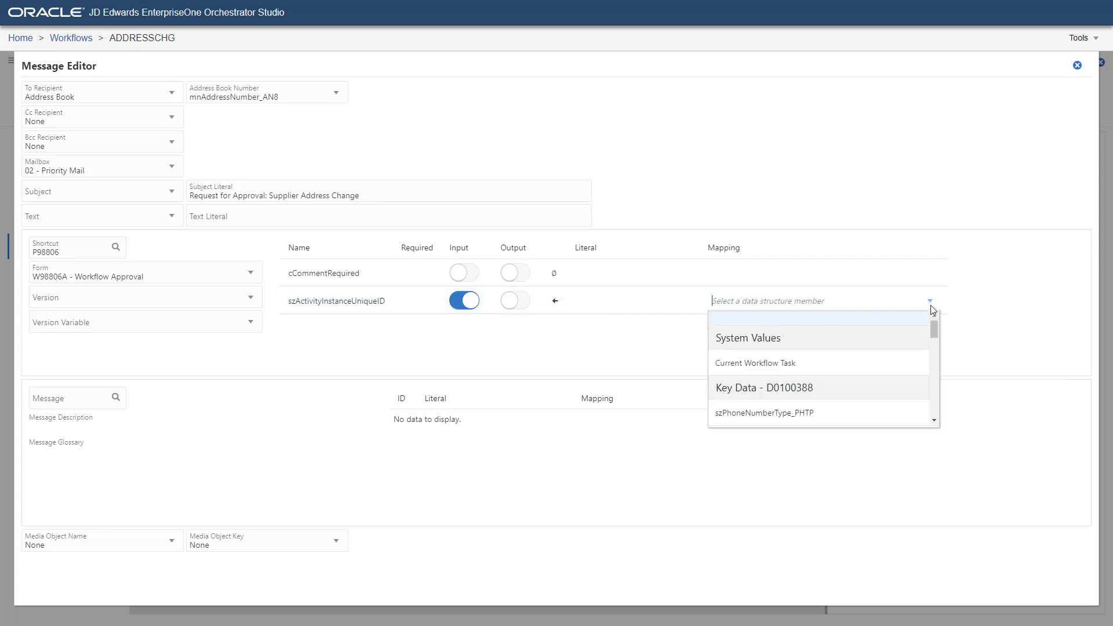
{"action": "left_click", "coordinate": [879, 364]}
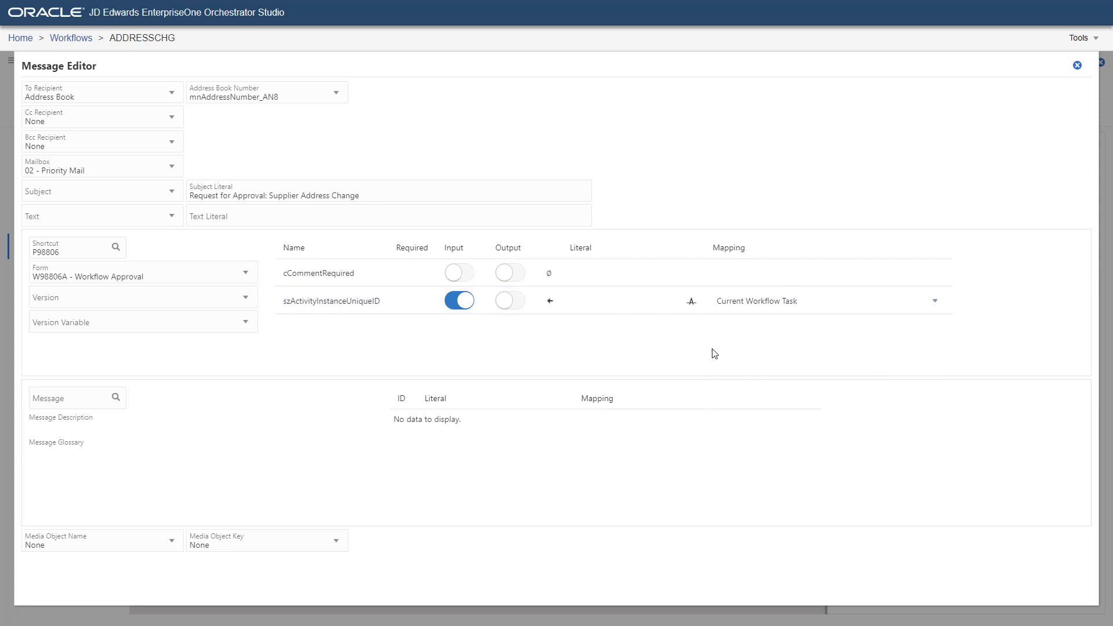
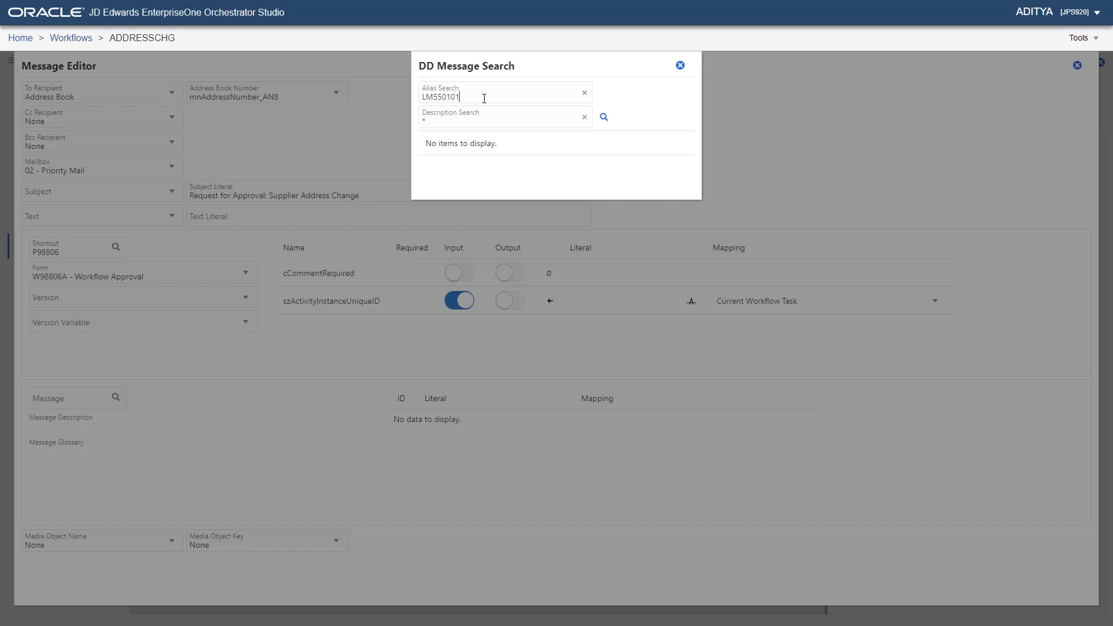
Attach message LM55010121 and map &1 to mnAddressNumber_AN8 and &2 to szNameMailing_MLNM.
{"action": "left_click", "coordinate": [602, 117]}
{"action": "left_click", "coordinate": [671, 165]}
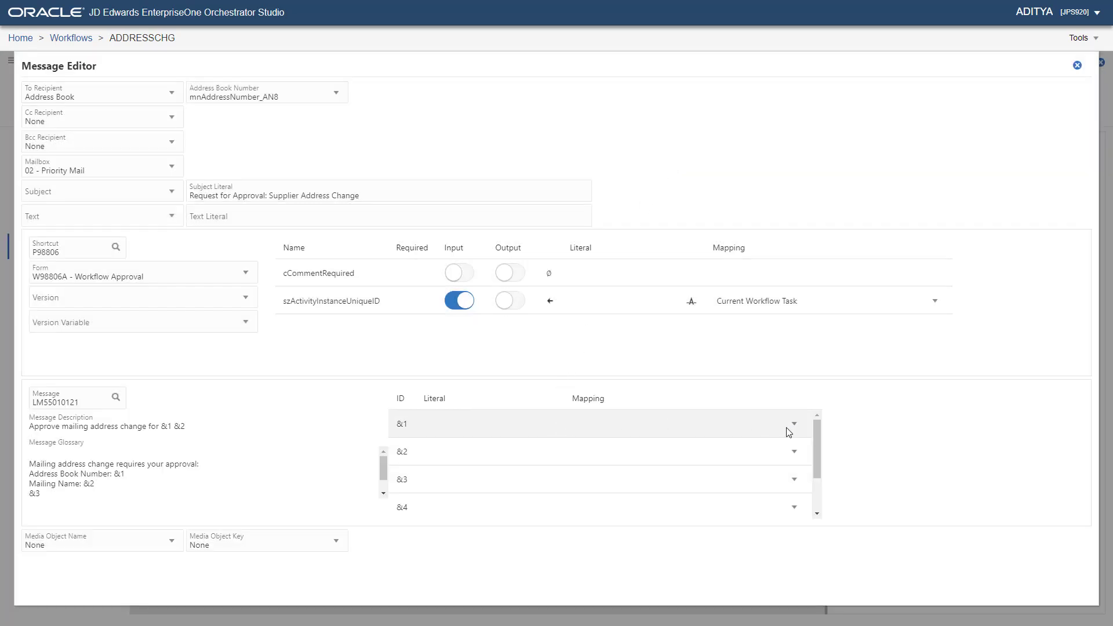
{"action": "left_click", "coordinate": [794, 425]}
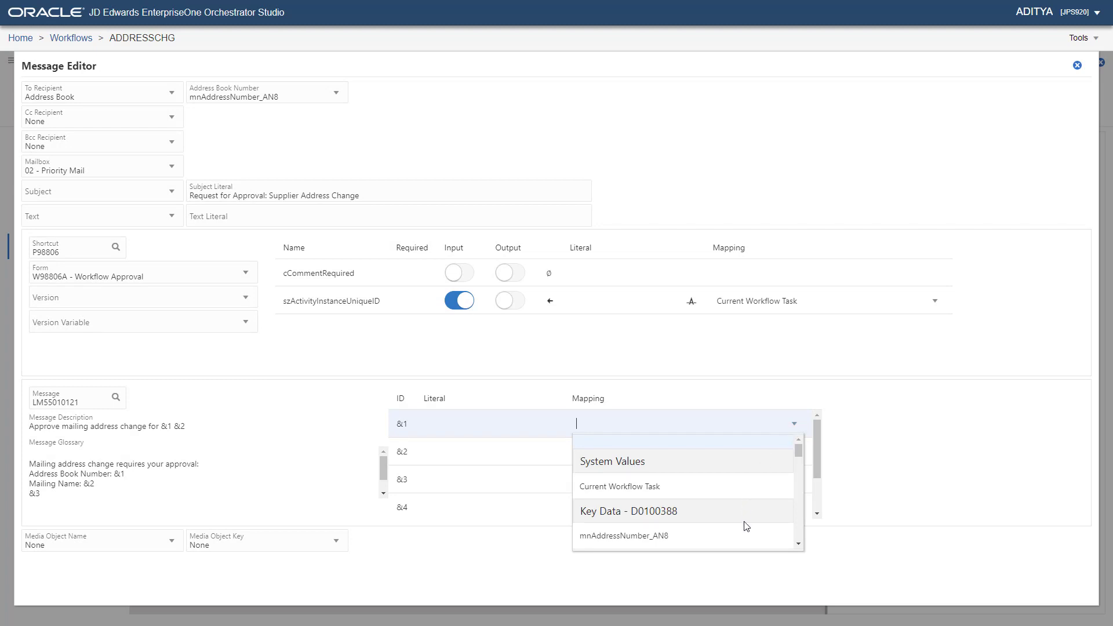
{"action": "left_click", "coordinate": [775, 544]}
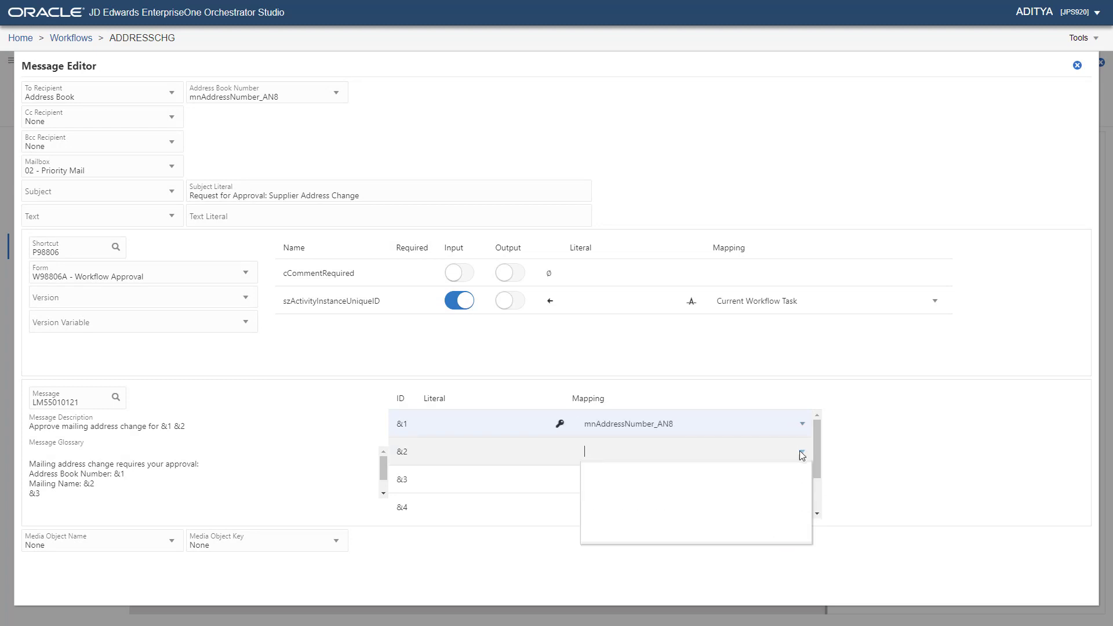
{"action": "left_click", "coordinate": [801, 452]}
{"action": "scroll", "coordinate": [765, 548], "scroll_direction": "down", "scroll_amount": 3}
{"action": "left_click", "coordinate": [756, 516]}
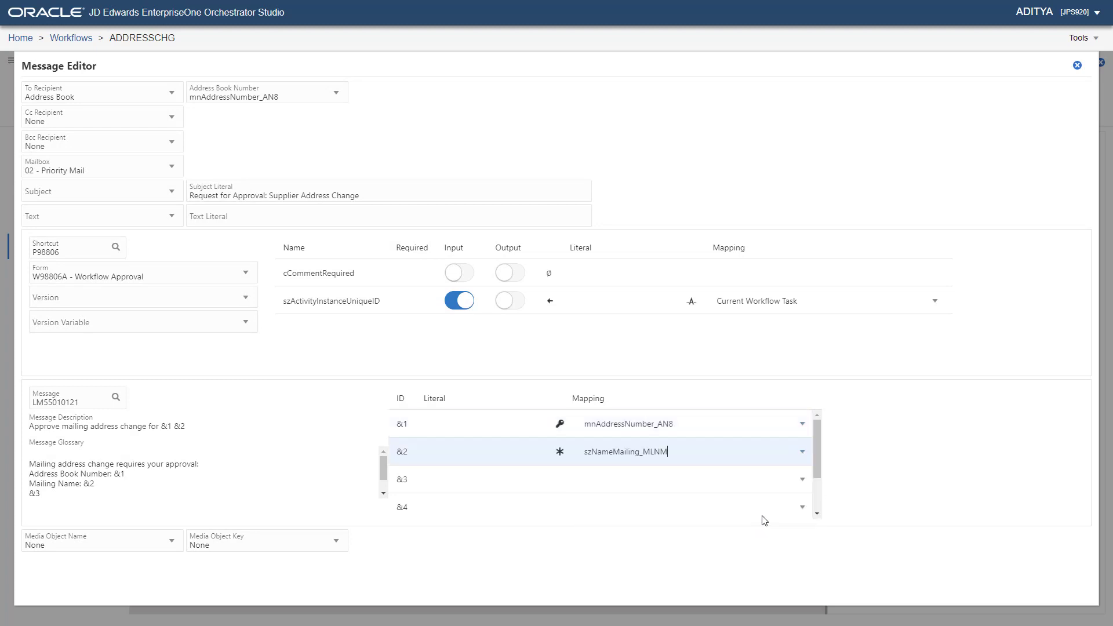
Map message variable &3 to szAddressLine1_ADD1 and &4 to szCity_CTY1.
{"action": "left_click", "coordinate": [802, 479]}
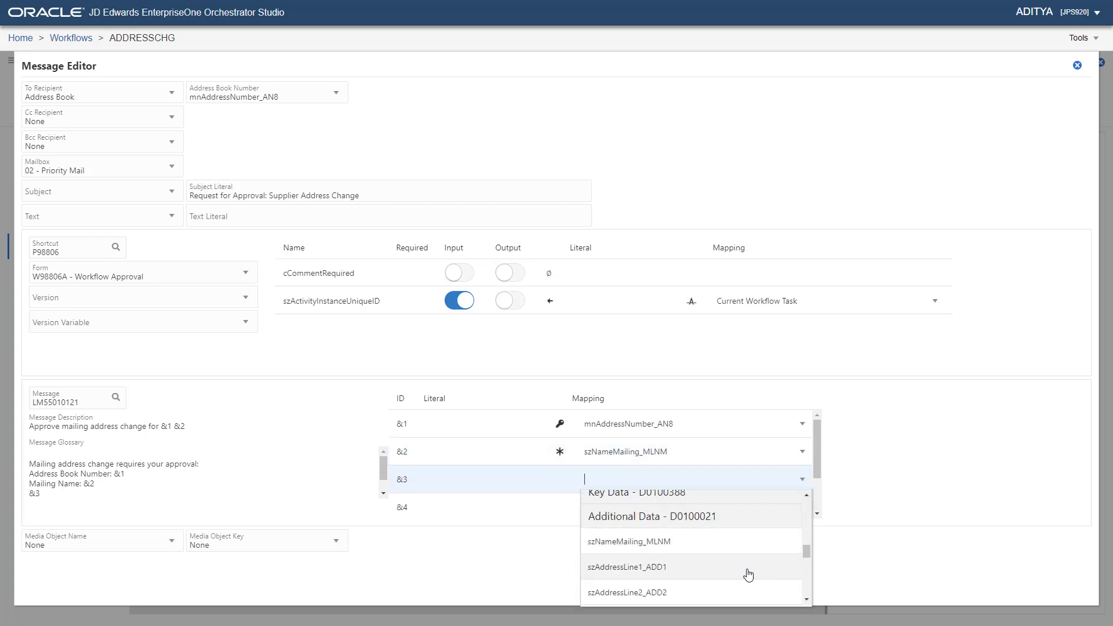
{"action": "left_click", "coordinate": [747, 572]}
{"action": "left_click", "coordinate": [802, 508]}
{"action": "left_click", "coordinate": [694, 446]}
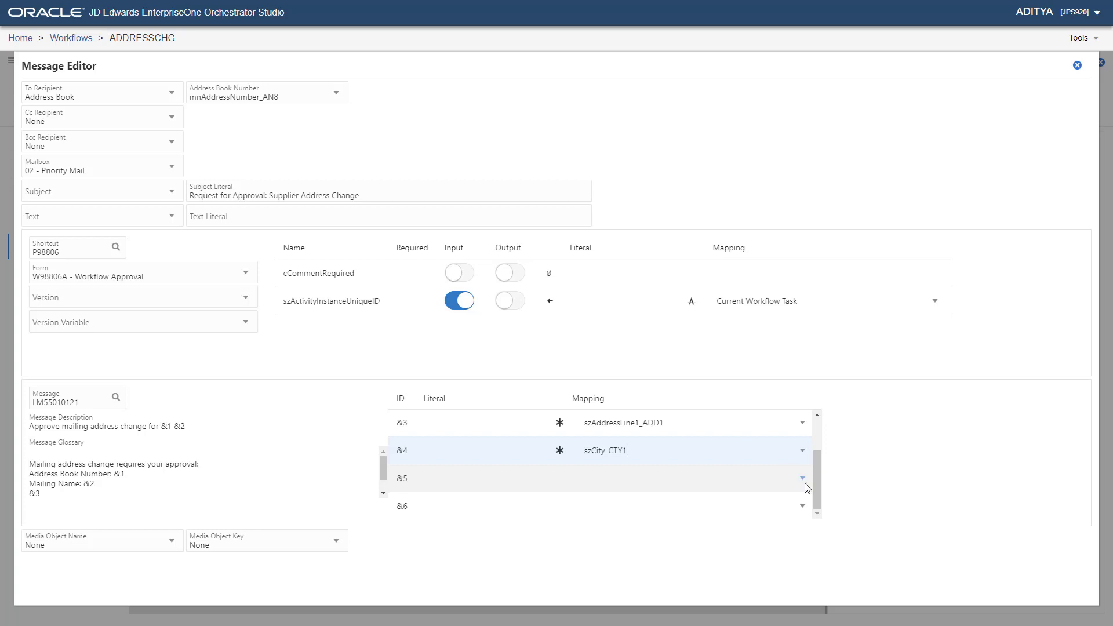
Map message variable &5 to szState_ADDS and &6 to szZipCodePostal_ADDZ, and save the workflow.
{"action": "left_click", "coordinate": [802, 478]}
{"action": "left_click", "coordinate": [724, 567]}
{"action": "left_click", "coordinate": [803, 506]}
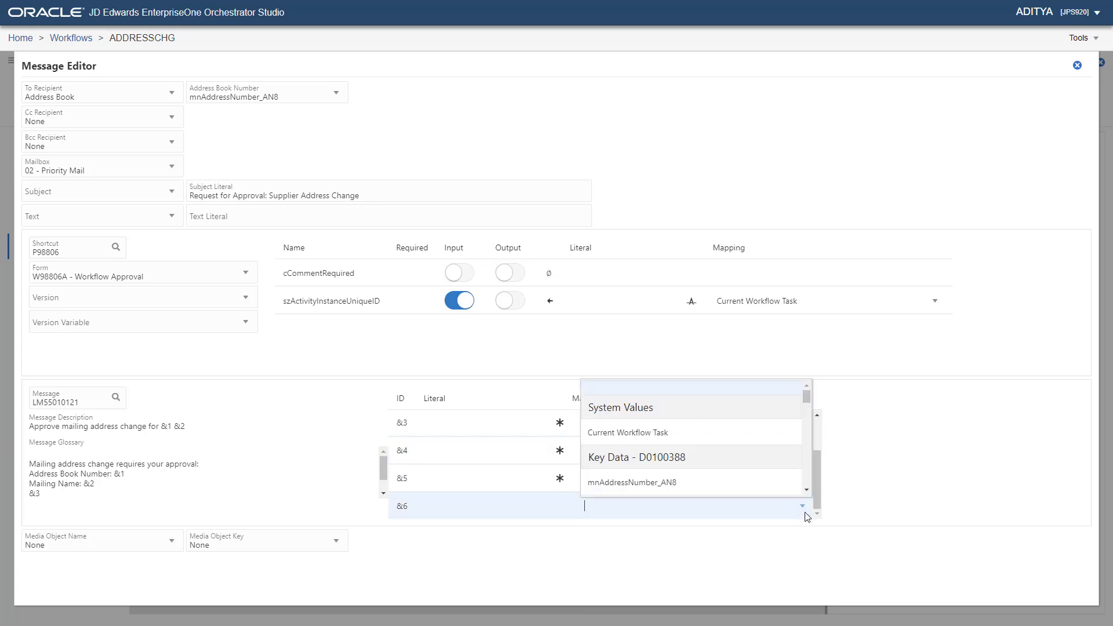
{"action": "scroll", "coordinate": [748, 498], "scroll_direction": "down", "scroll_amount": 10}
{"action": "left_click", "coordinate": [748, 504]}
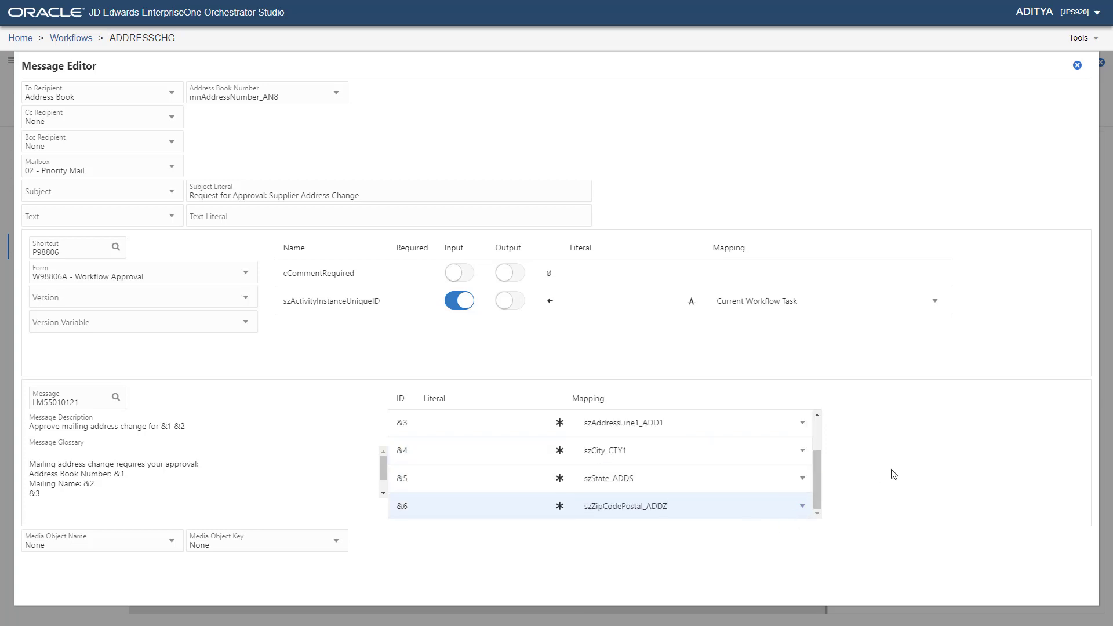
{"action": "left_click", "coordinate": [1077, 65]}
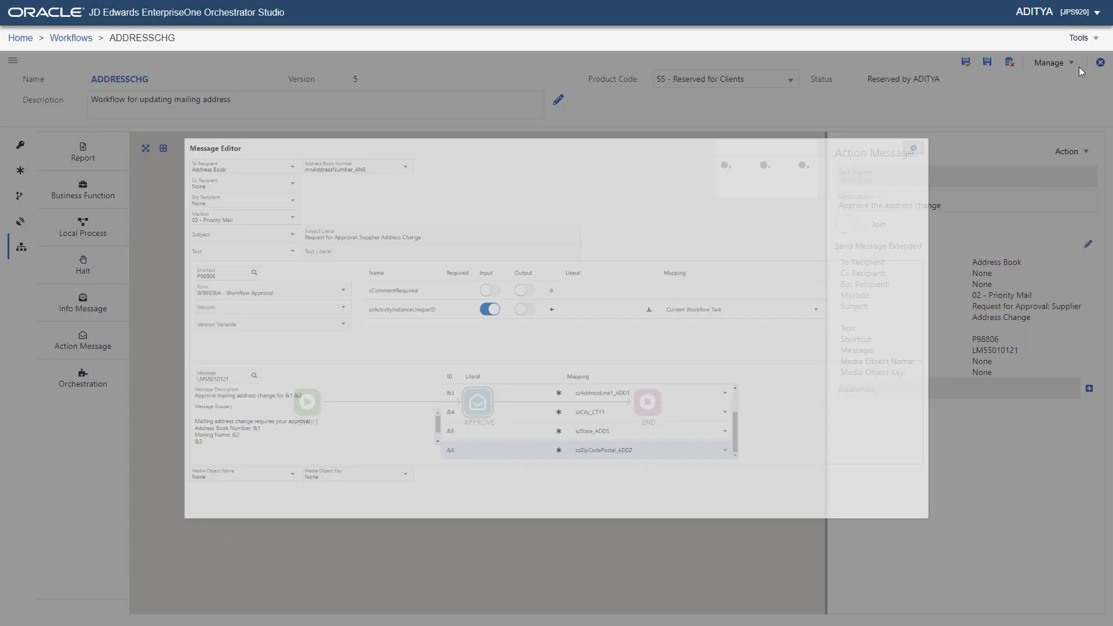
{"action": "left_click", "coordinate": [965, 63]}
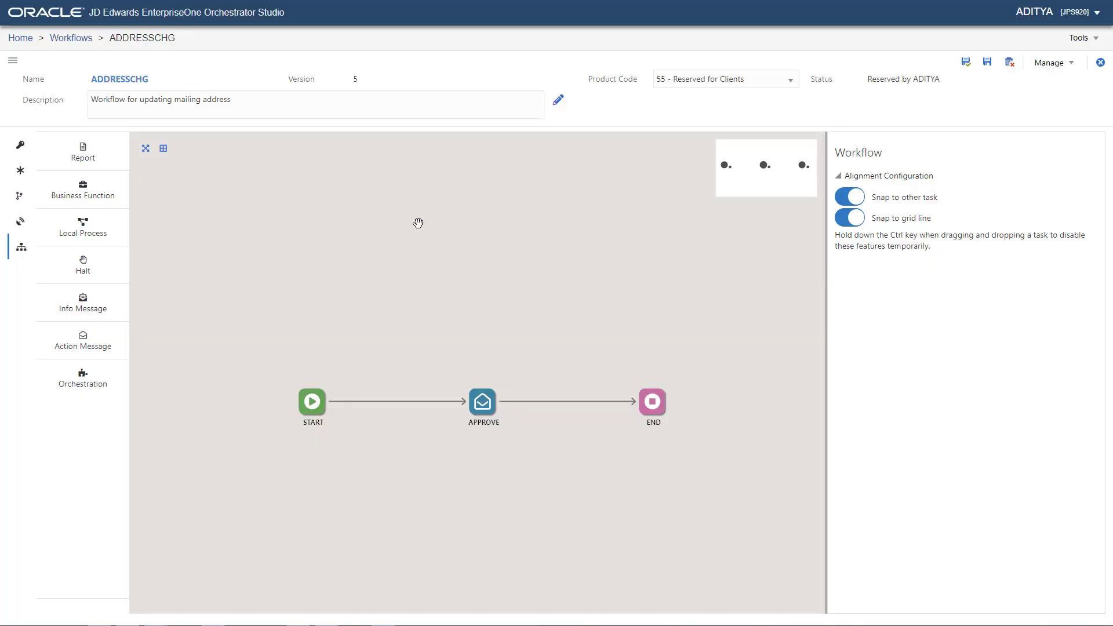
Add an orchestration task between APPROVE and END, named UPDATEADDR with the description "Call orchestration to update address".
{"action": "left_click_drag", "start_coordinate": [96, 381], "coordinate": [561, 404]}
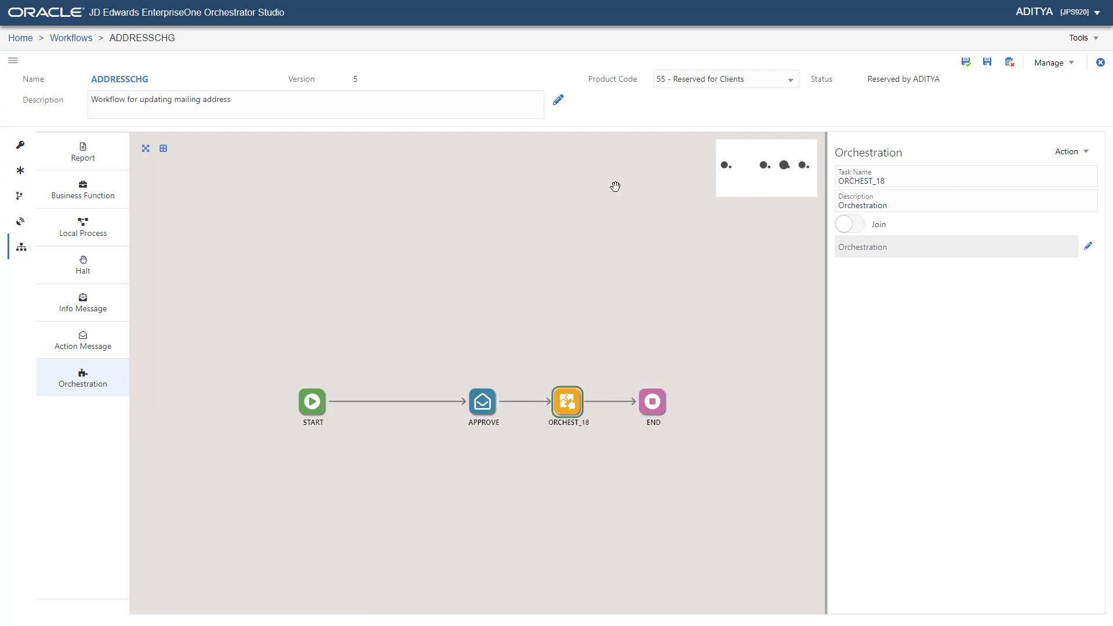
{"action": "double_click", "coordinate": [934, 174]}
{"action": "type", "text": "UPDATEADDR"}
{"action": "key", "text": "Tab"}
{"action": "type", "text": "Call orchestration to update address"}
Attach the personal Update Mailing Address orchestration to the UPDATEADDR task.
{"action": "left_click", "coordinate": [1088, 246]}
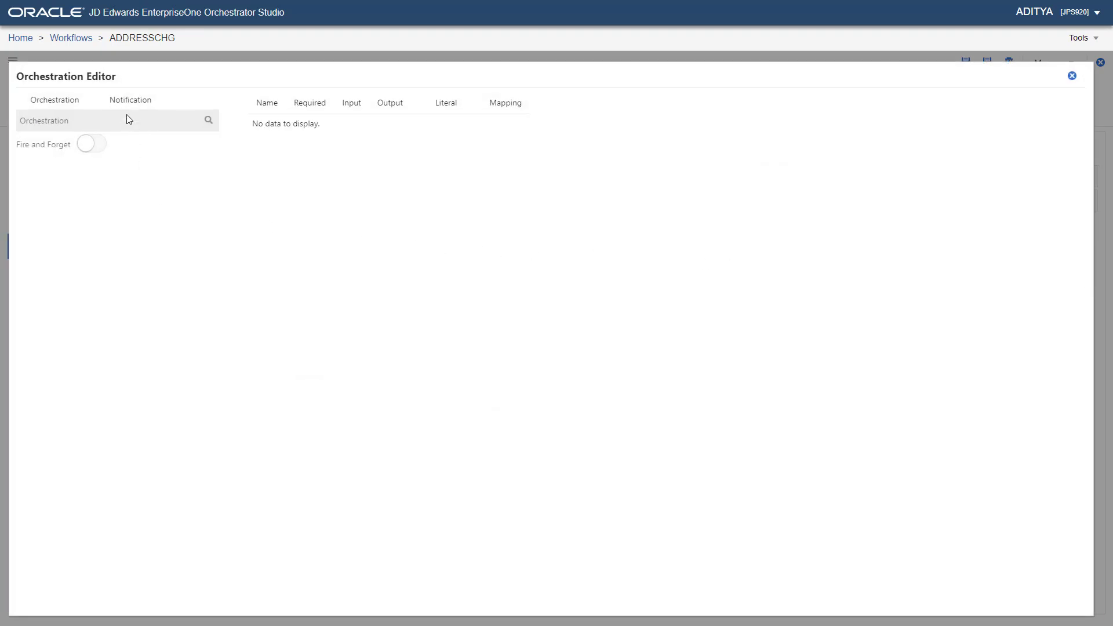
{"action": "left_click", "coordinate": [208, 121]}
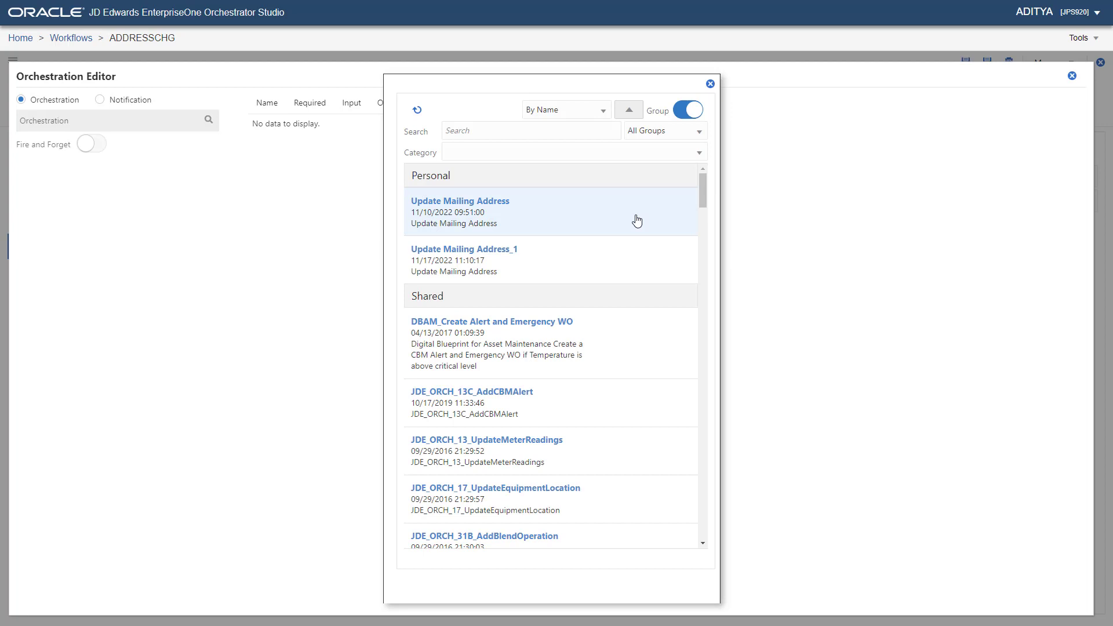
{"action": "left_click", "coordinate": [637, 221]}
Map the orchestration's address inputs to mnAddressNumber_AN8, szNameMailing_MLNM, szAddressLine1_ADD1, szCity_CTY1, szState_ADDS and szZipCodePostal_ADDZ.
{"action": "left_click", "coordinate": [655, 129]}
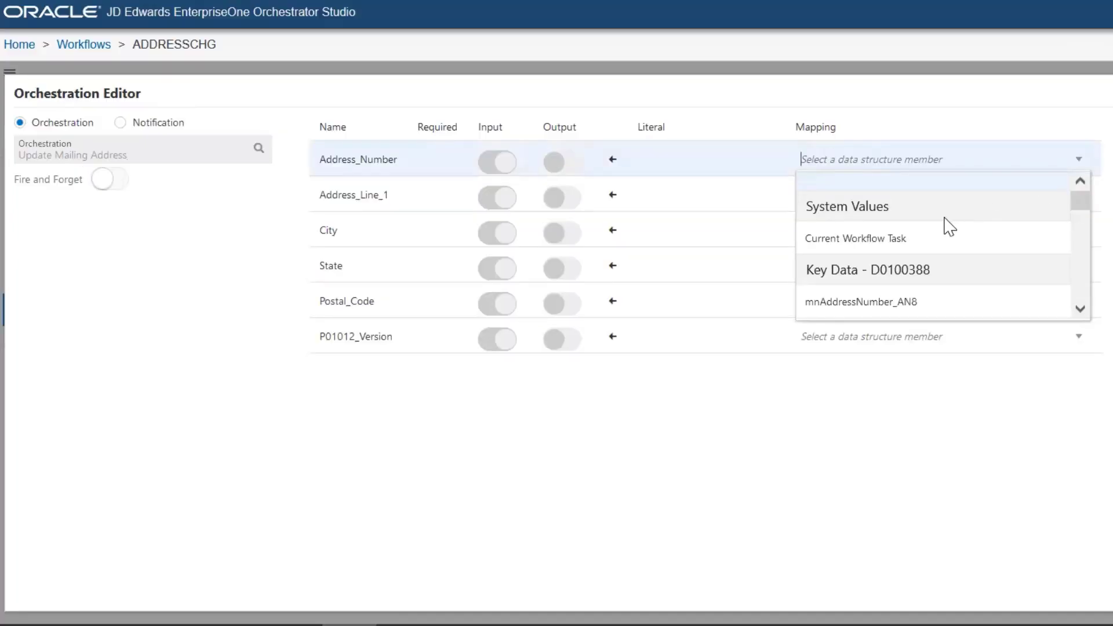
{"action": "scroll", "coordinate": [865, 220], "scroll_direction": "down", "scroll_amount": 2}
{"action": "left_click", "coordinate": [898, 218]}
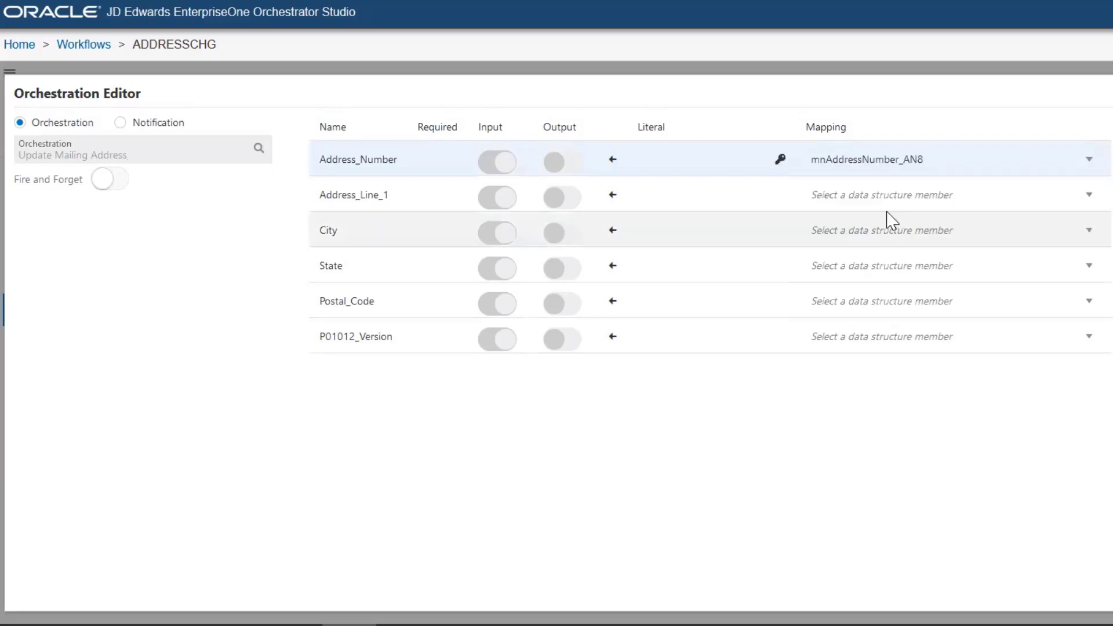
{"action": "left_click", "coordinate": [836, 300]}
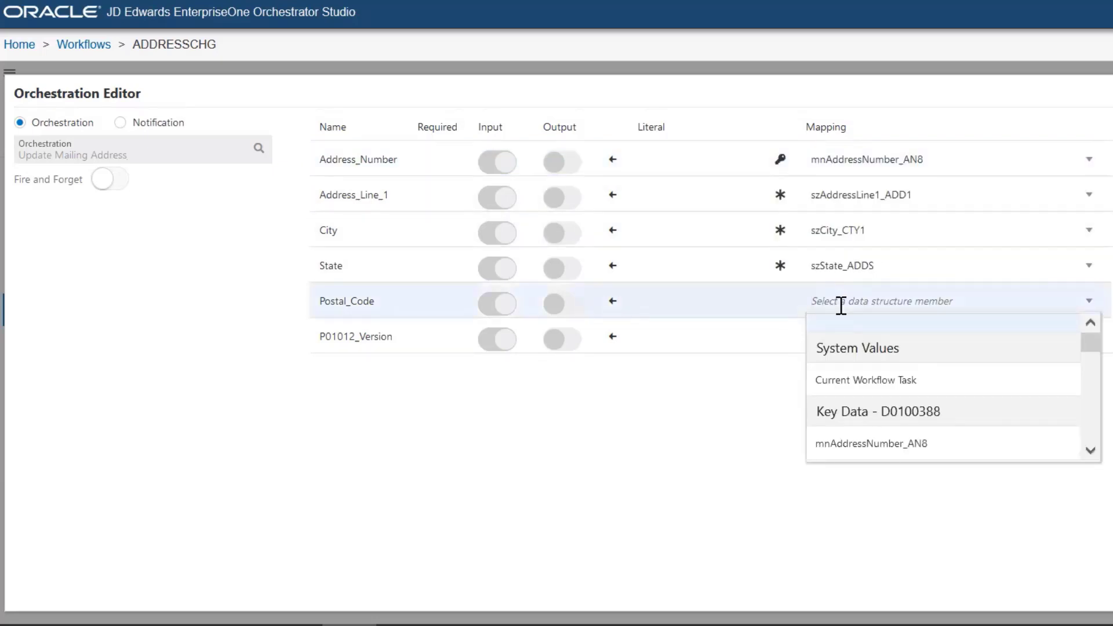
{"action": "scroll", "coordinate": [858, 377], "scroll_direction": "down", "scroll_amount": 3}
{"action": "scroll", "coordinate": [856, 388], "scroll_direction": "down", "scroll_amount": 4}
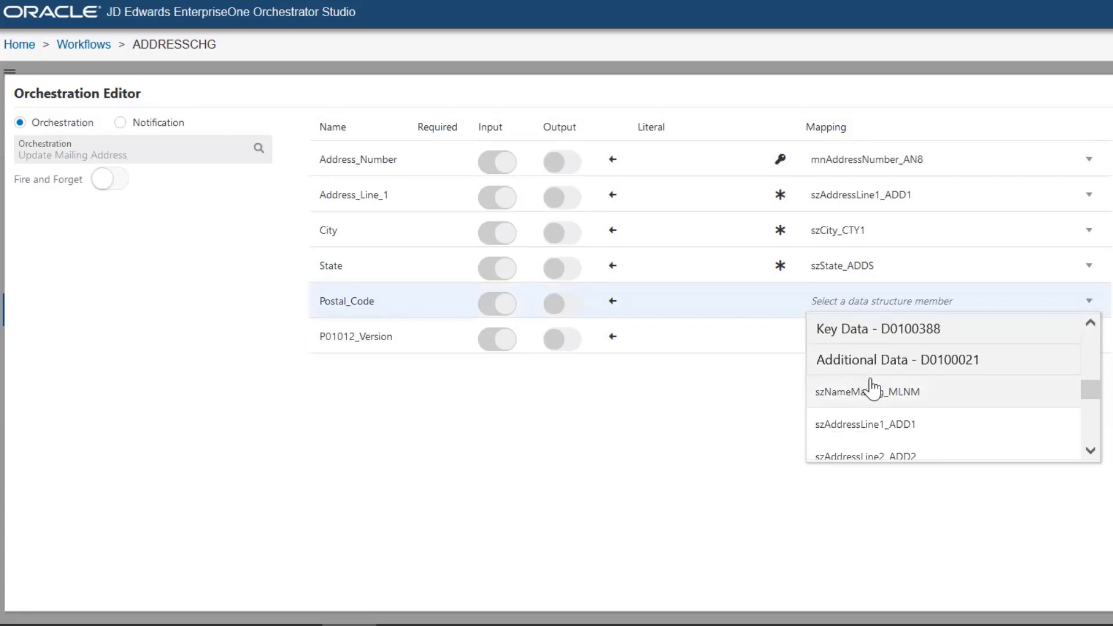
{"action": "scroll", "coordinate": [872, 382], "scroll_direction": "down", "scroll_amount": 3}
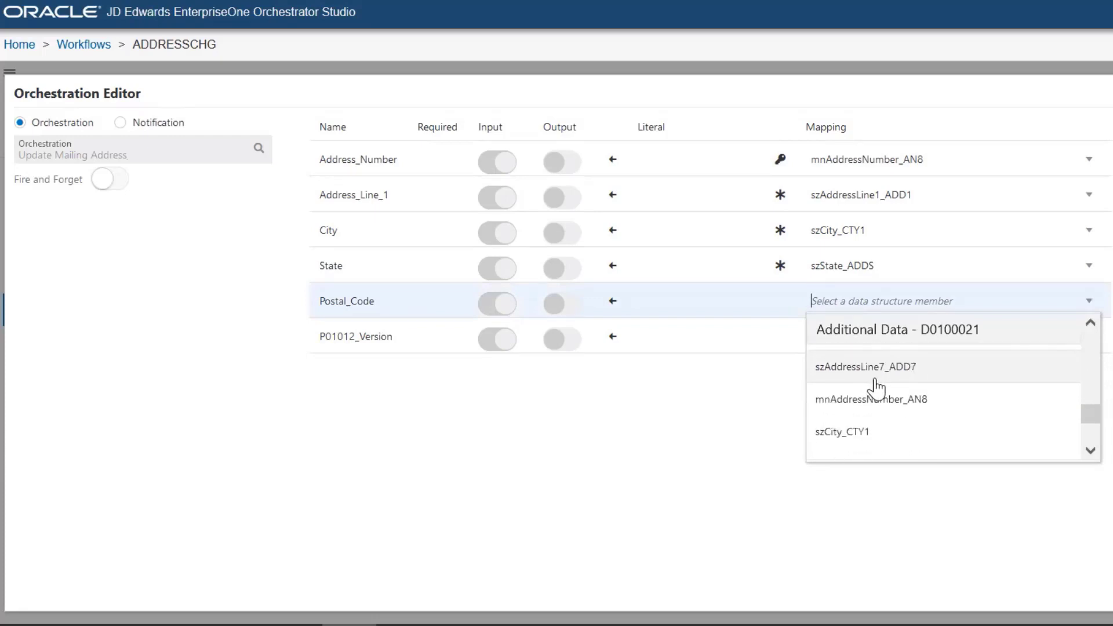
{"action": "scroll", "coordinate": [875, 385], "scroll_direction": "down", "scroll_amount": 2}
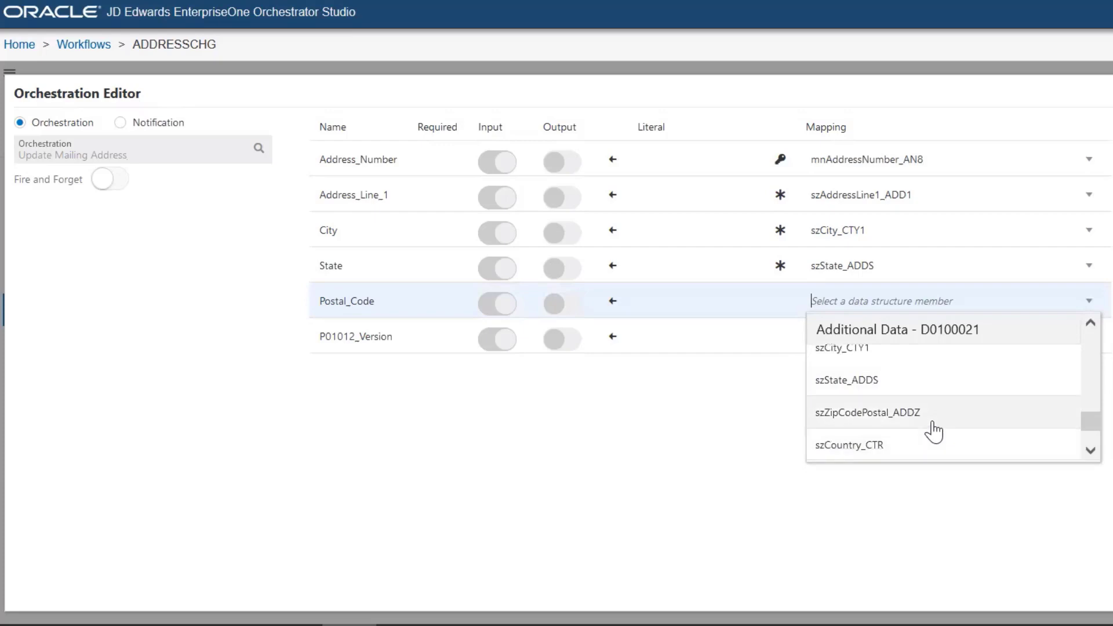
{"action": "left_click", "coordinate": [892, 410]}
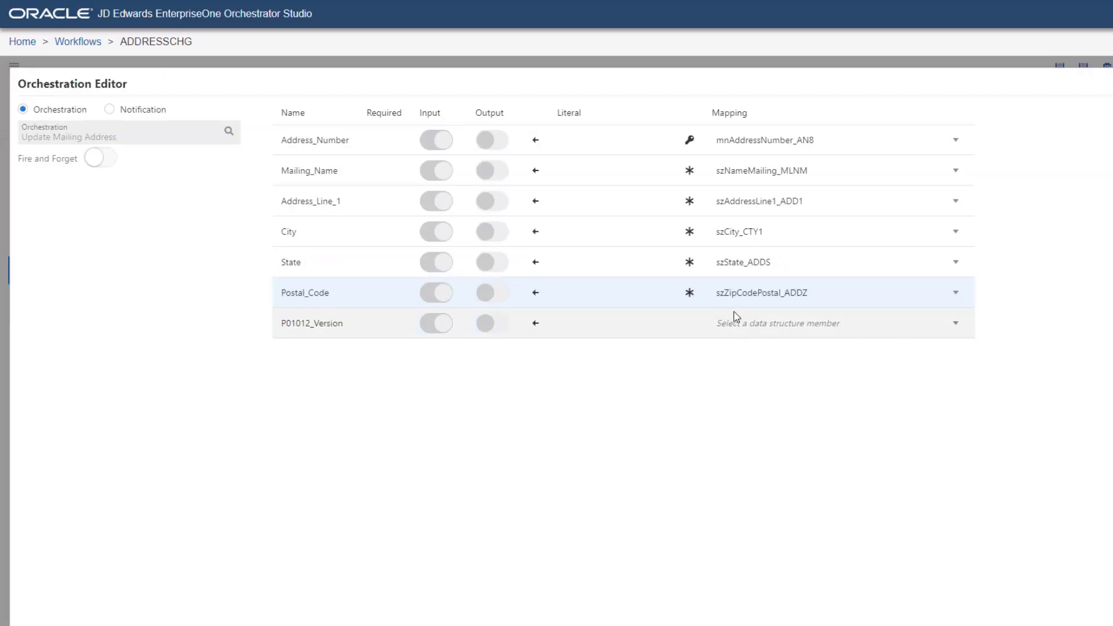
{"action": "left_click", "coordinate": [111, 163]}
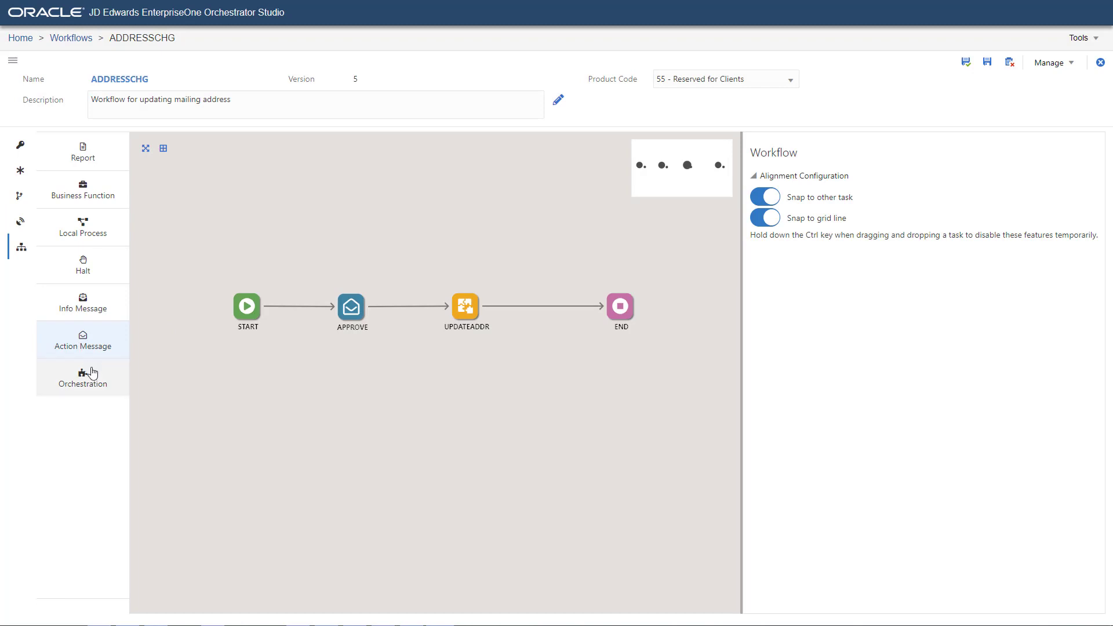
Add an orchestration task named NOTIFY between UPDATEADDR and END, and attach the Mailing Address Update notification to it.
{"action": "left_click_drag", "start_coordinate": [93, 377], "coordinate": [549, 313]}
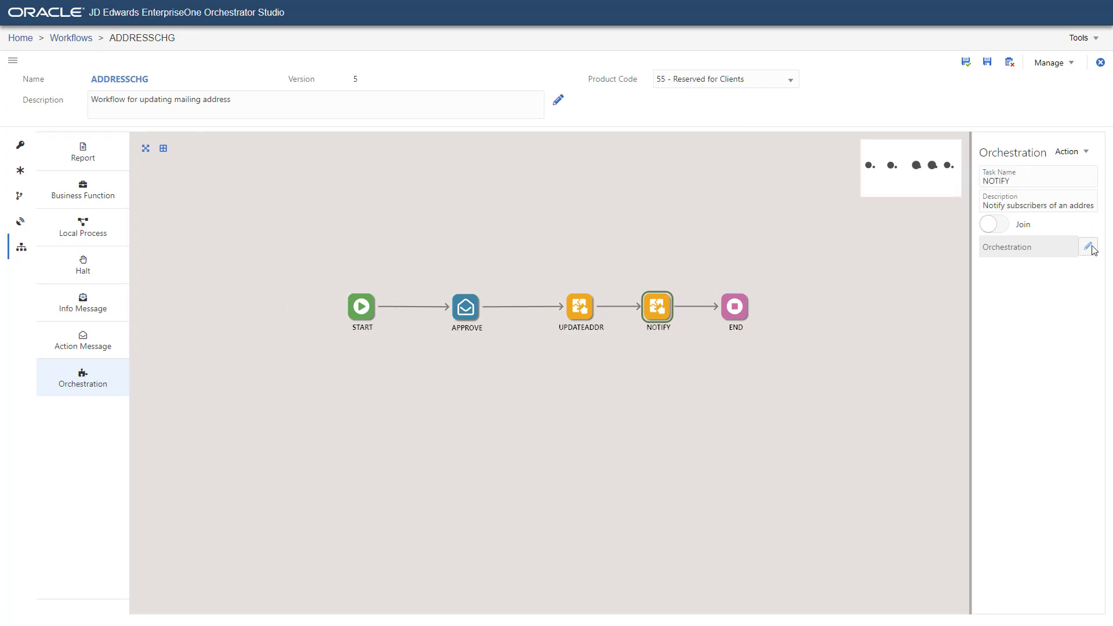
{"action": "left_click", "coordinate": [1088, 247]}
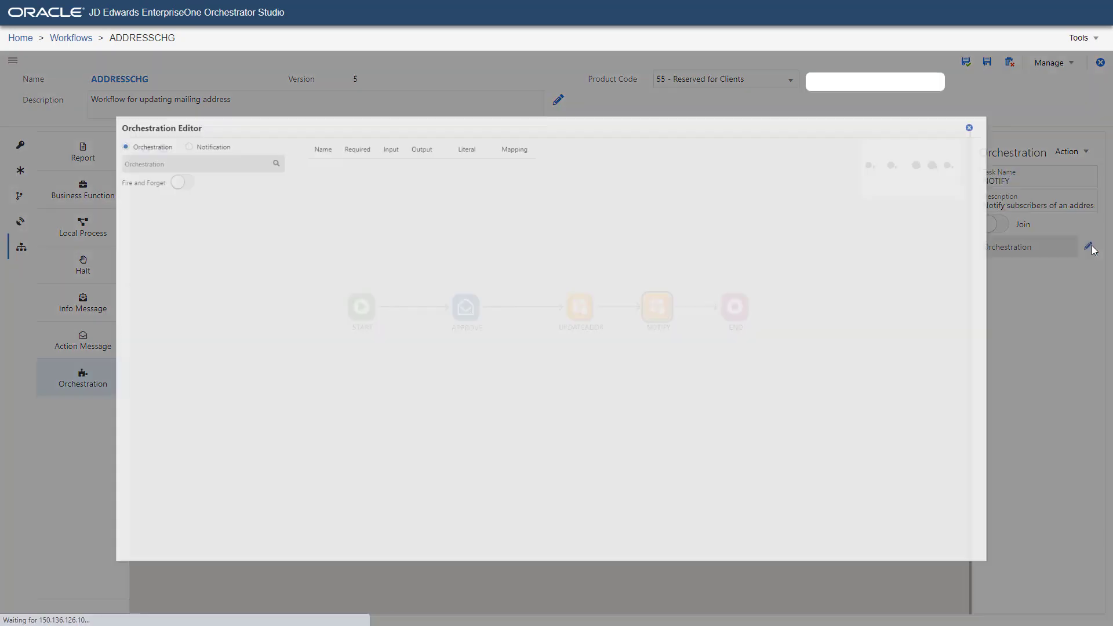
{"action": "left_click", "coordinate": [100, 101]}
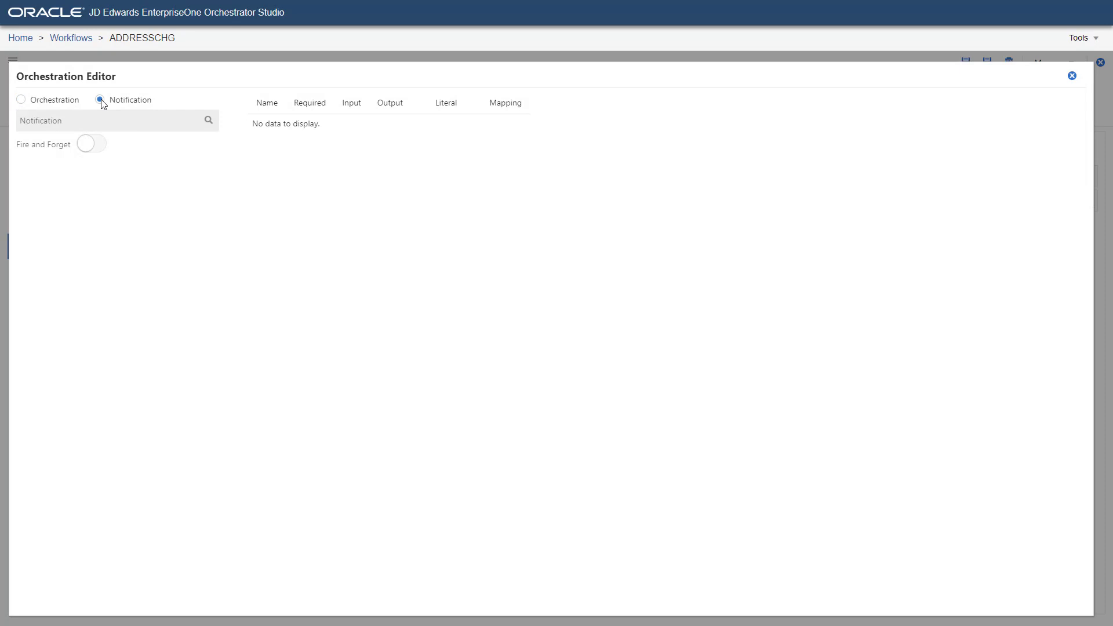
{"action": "left_click", "coordinate": [208, 120]}
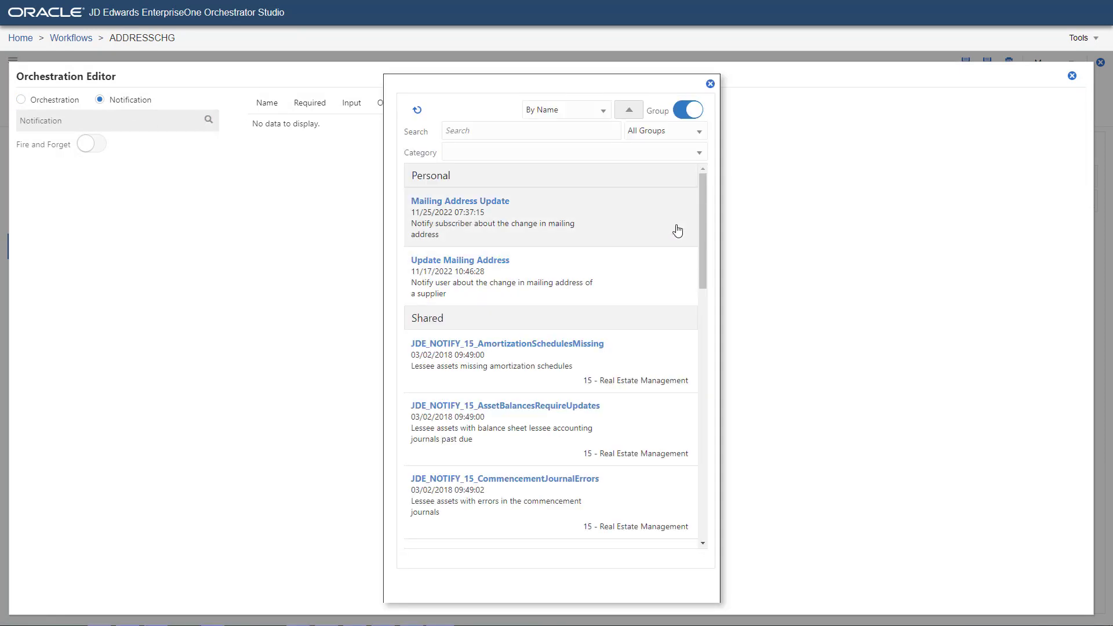
{"action": "left_click", "coordinate": [678, 231]}
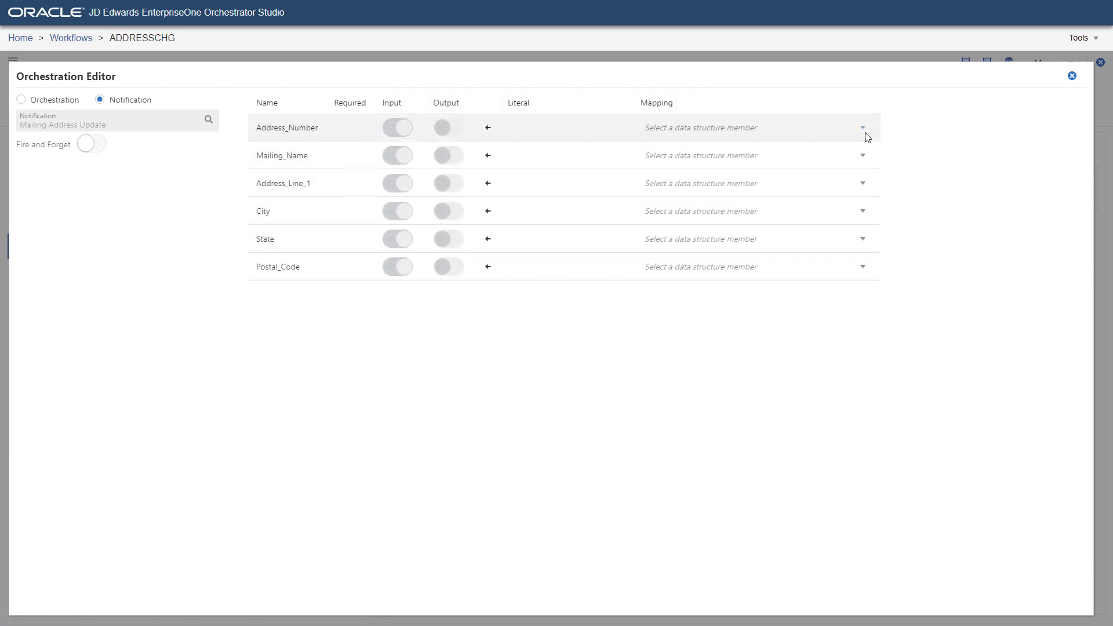
Map the notification's inputs to mnAddressNumber_AN8, szNameMailing_MLNM, szAddressLine1_ADD1, szCity_CTY1, szState_ADDS and szZipCodePostal_ADDZ.
{"action": "left_click", "coordinate": [865, 132]}
{"action": "left_click", "coordinate": [810, 241]}
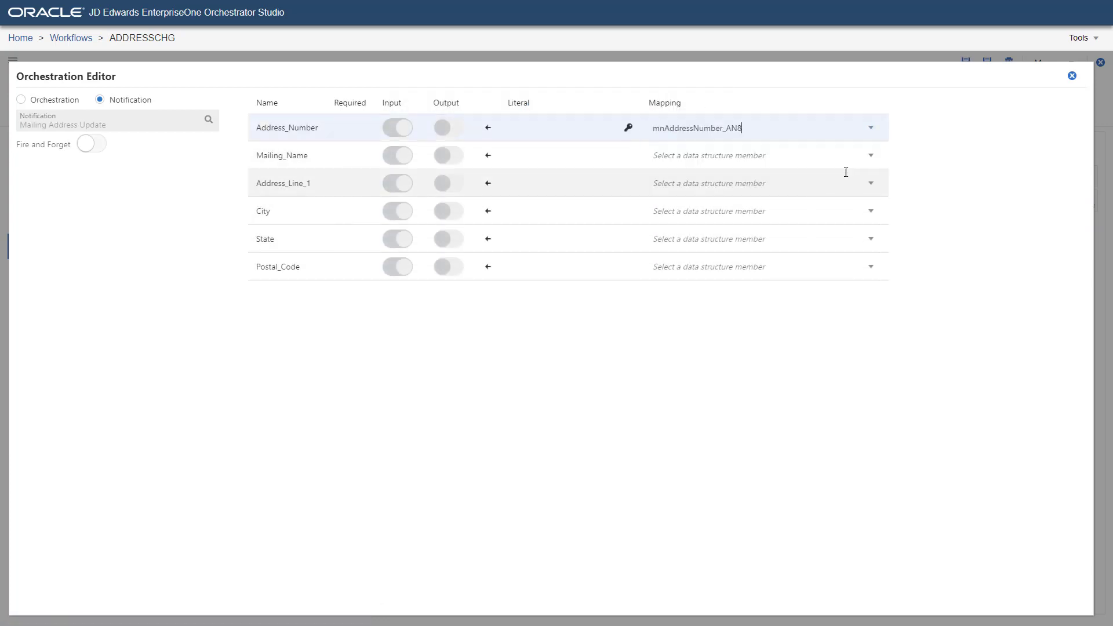
{"action": "left_click", "coordinate": [867, 155]}
{"action": "left_click", "coordinate": [820, 229]}
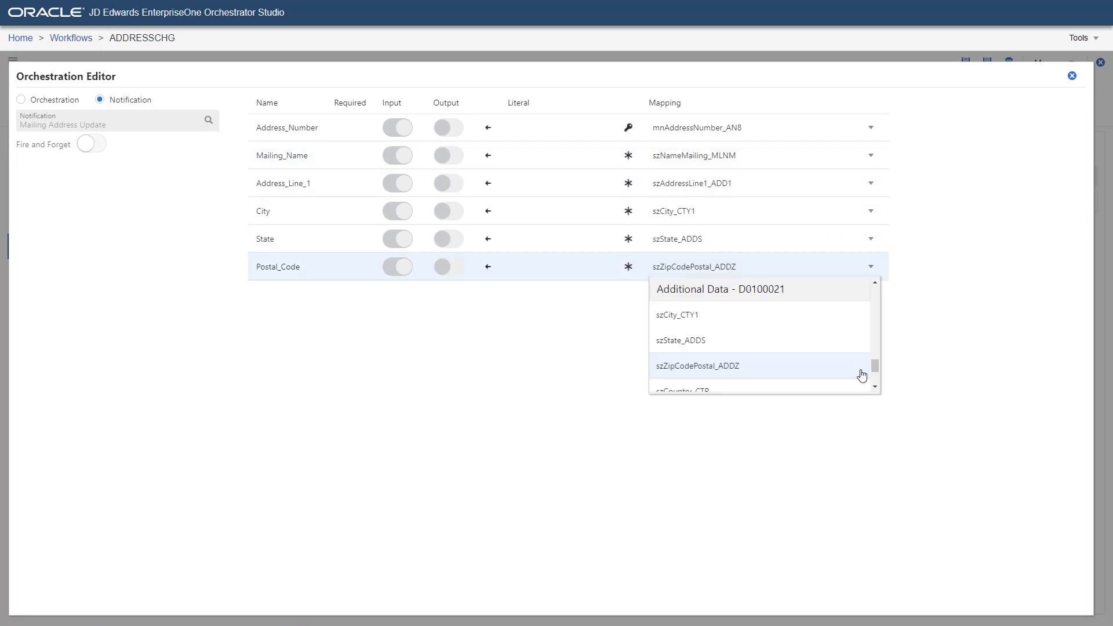
{"action": "left_click", "coordinate": [861, 373]}
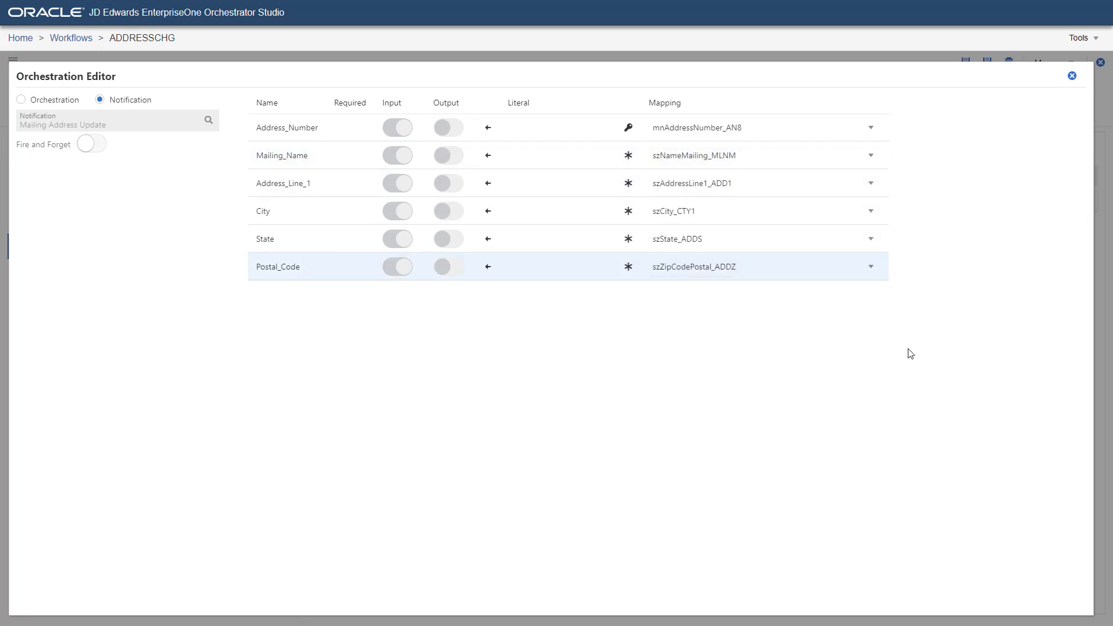
Save the ADDRESSCHG workflow with the mapped notification and validate it.
{"action": "left_click", "coordinate": [1076, 81]}
{"action": "left_click", "coordinate": [965, 64]}
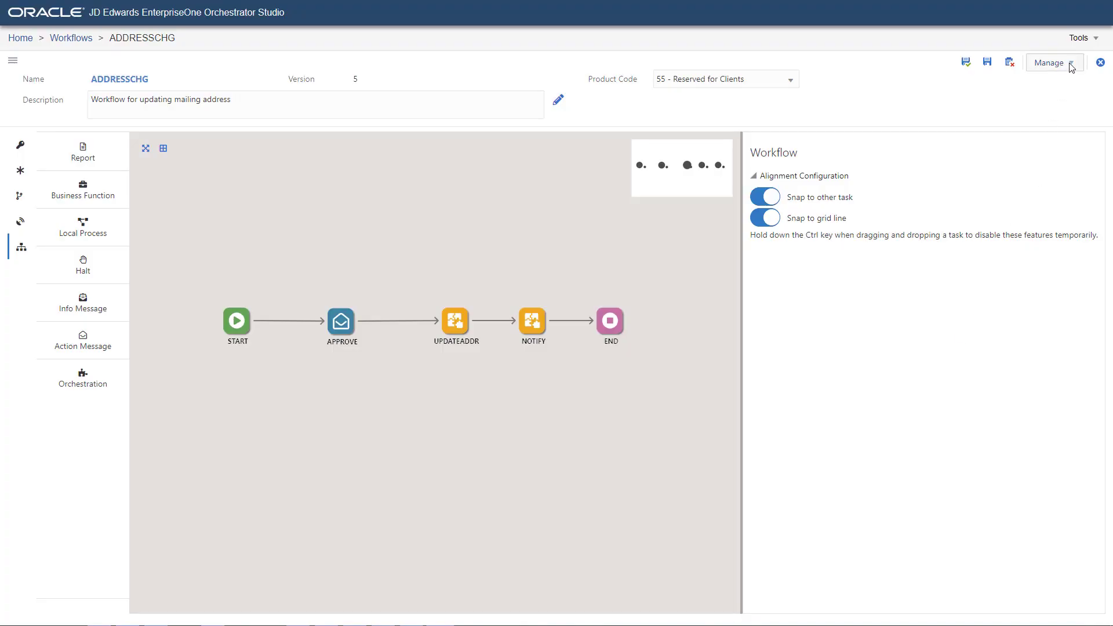
{"action": "left_click", "coordinate": [1069, 64]}
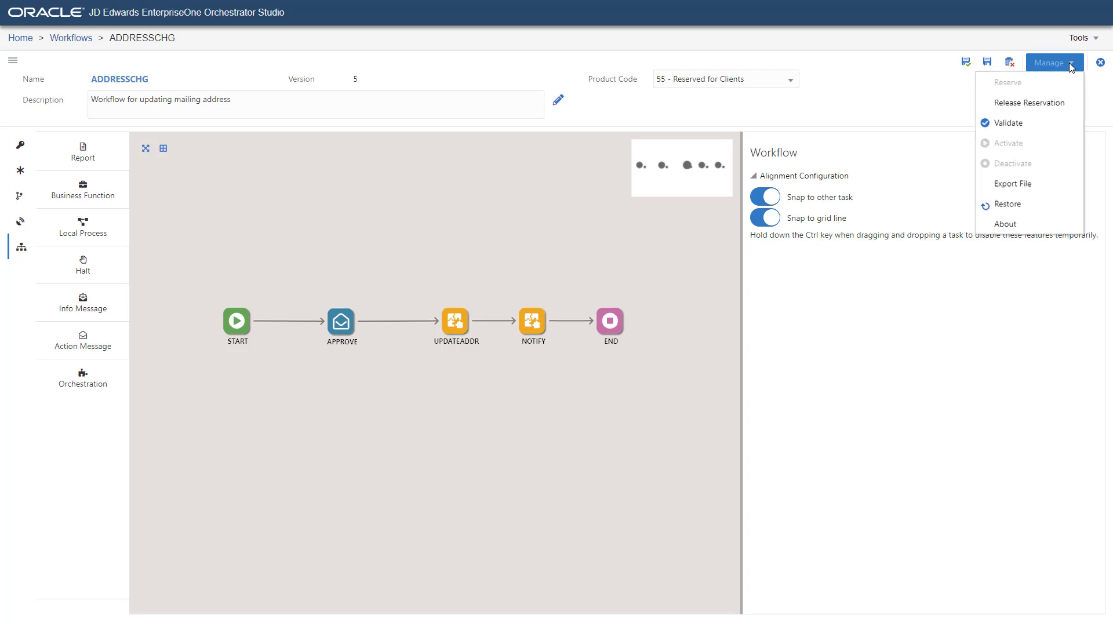
{"action": "left_click", "coordinate": [1073, 132]}
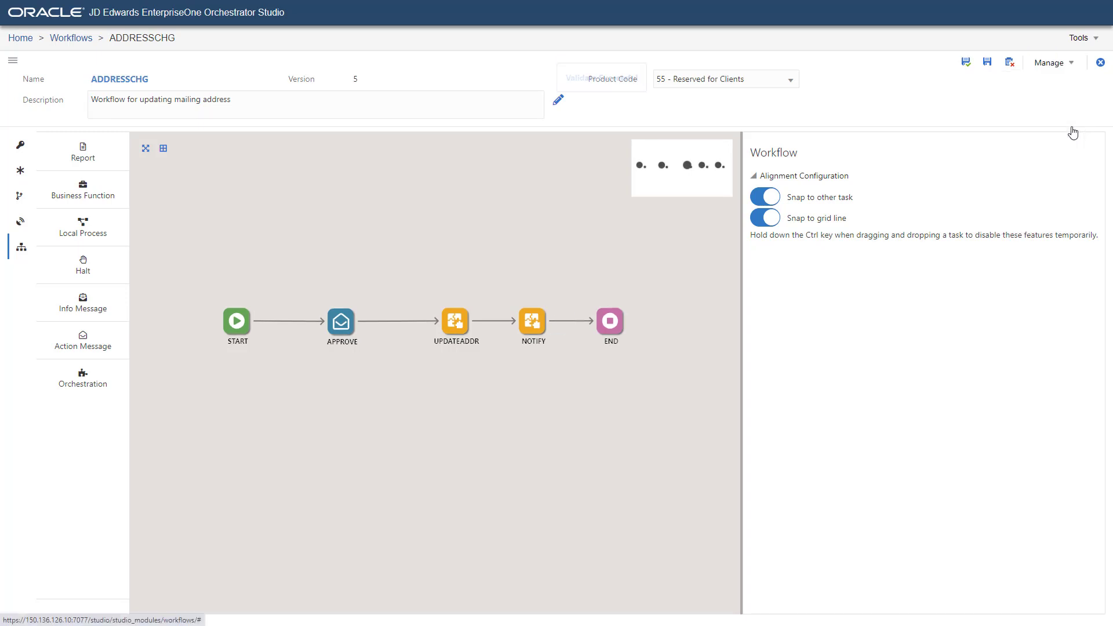
Release the reservation on the ADDRESSCHG workflow and activate it.
{"action": "left_click", "coordinate": [1070, 60]}
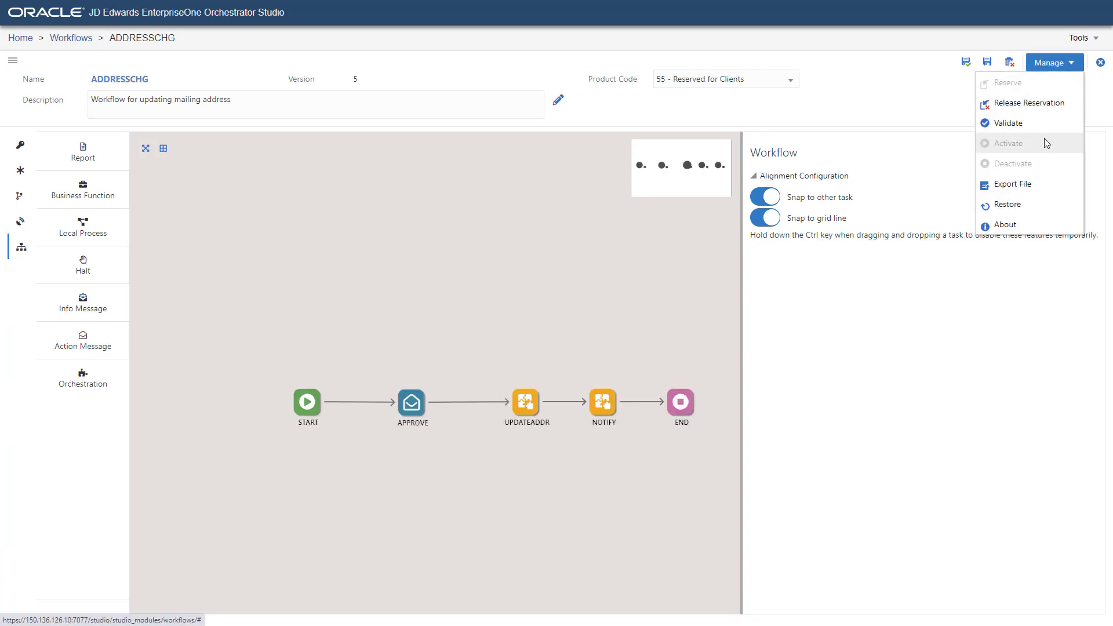
{"action": "left_click", "coordinate": [1052, 108]}
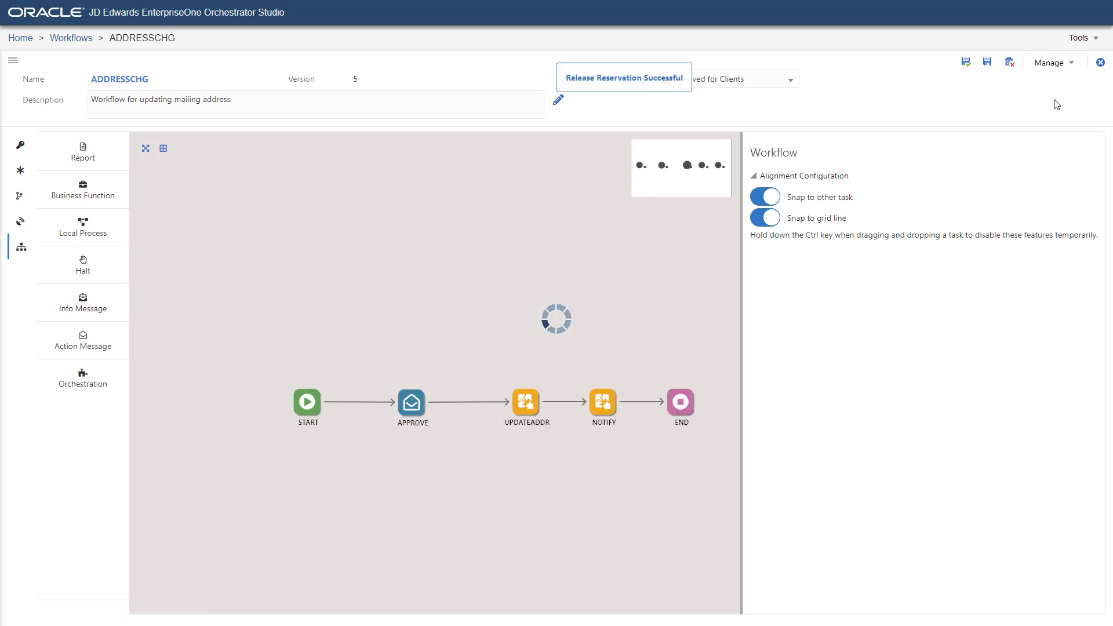
{"action": "left_click", "coordinate": [1069, 63]}
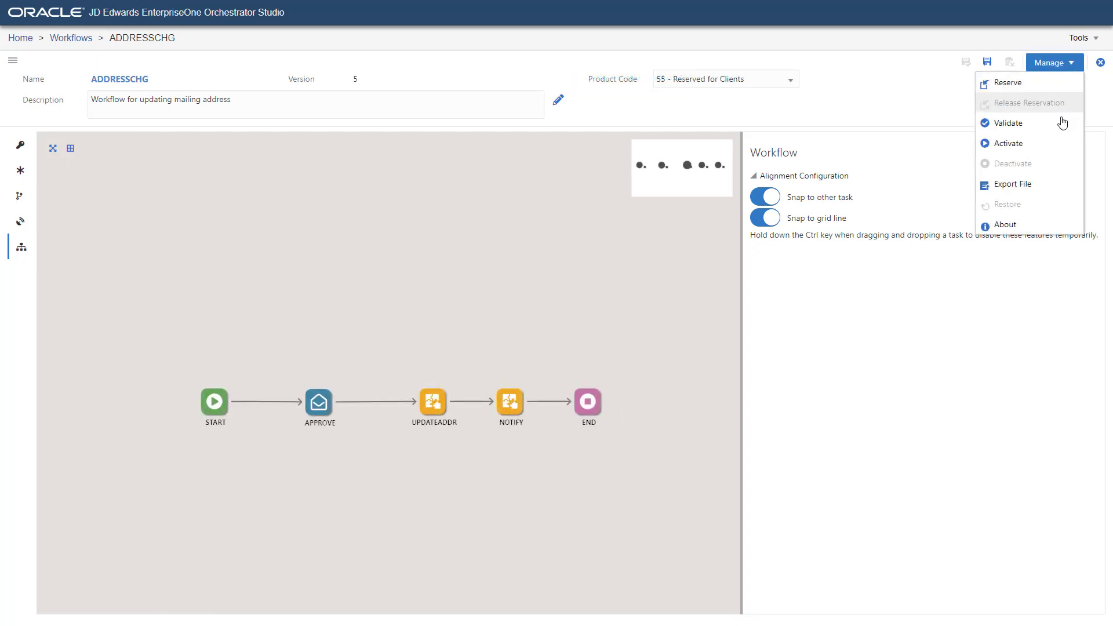
{"action": "left_click", "coordinate": [1061, 144]}
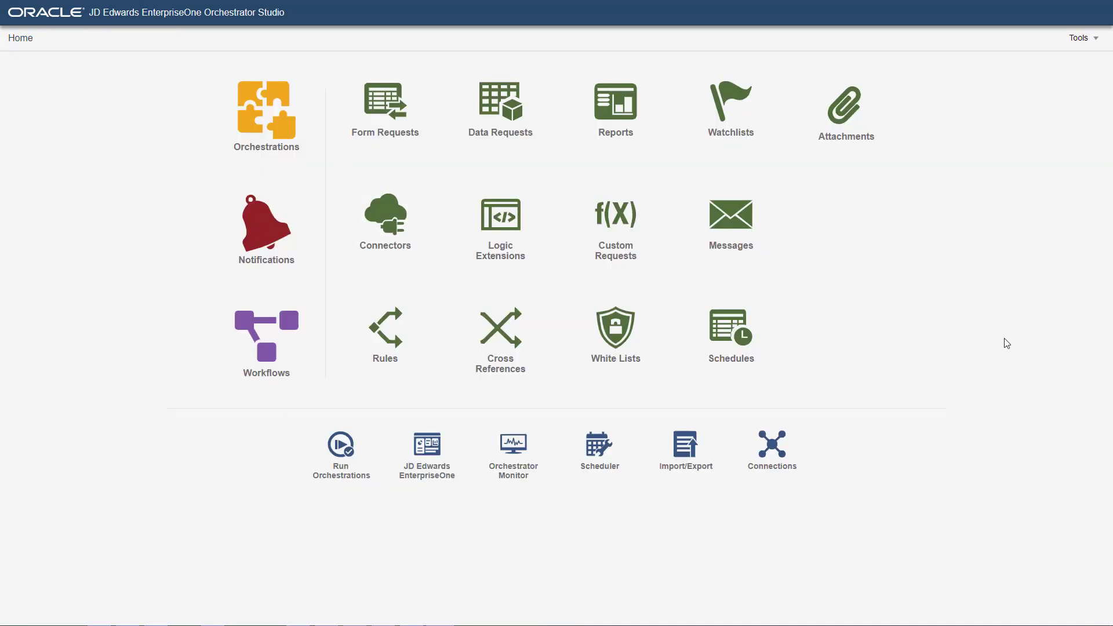
Create a logic extension named "Start Address Change Workflow" with the description "Starts the address change workflow process".
{"action": "left_click", "coordinate": [510, 230]}
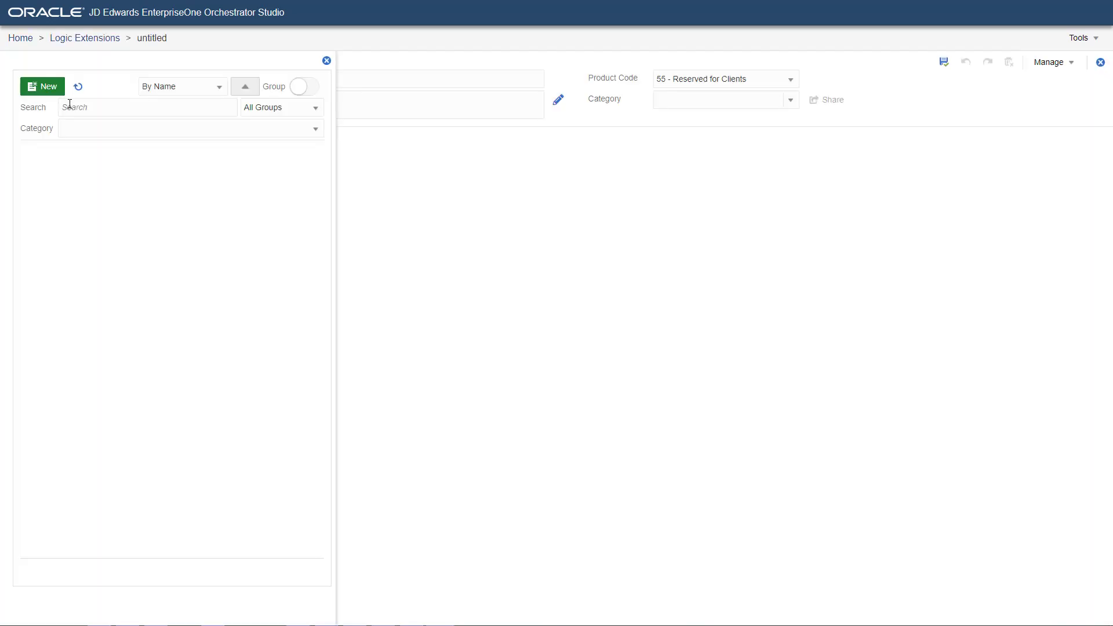
{"action": "left_click", "coordinate": [58, 90]}
{"action": "left_click", "coordinate": [202, 81]}
{"action": "type", "text": "Start Address Change Workflow"}
{"action": "key", "text": "Tab"}
{"action": "type", "text": "Starts the address change workflow process"}
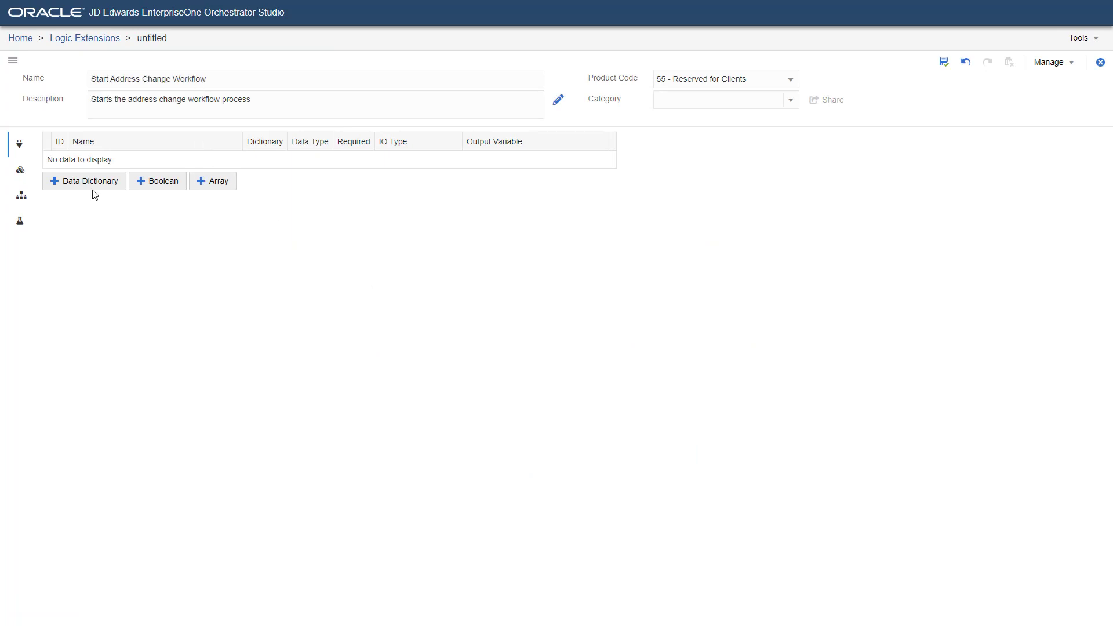
Add data dictionary item AN8 to the logic extension as a variable named Address_Number.
{"action": "left_click", "coordinate": [91, 183]}
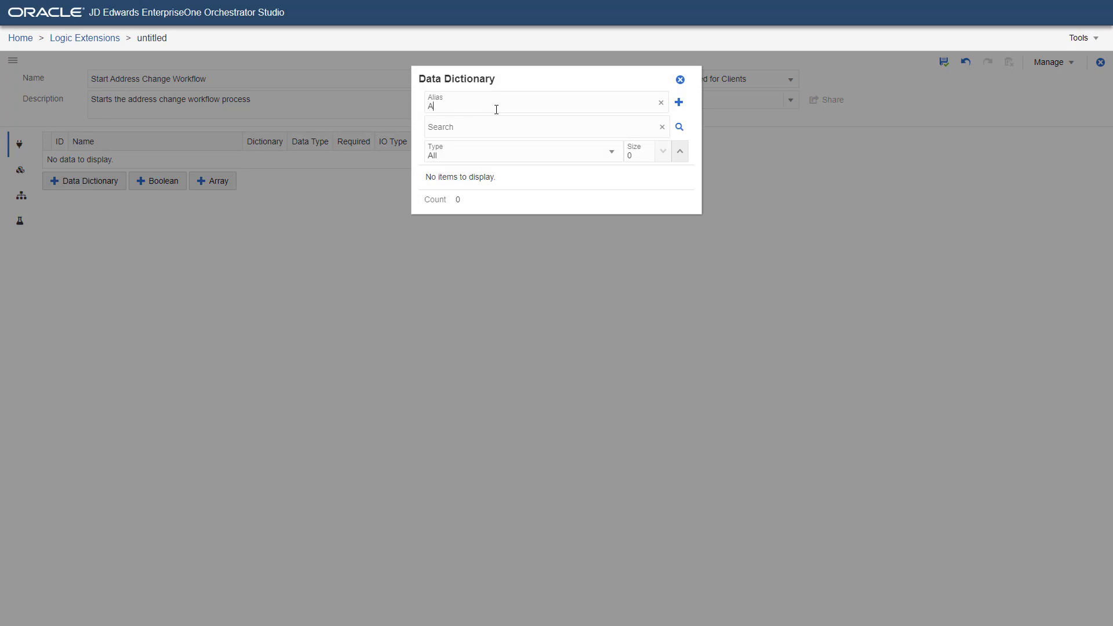
{"action": "left_click", "coordinate": [679, 103]}
{"action": "left_click", "coordinate": [117, 167]}
{"action": "type", "text": "_Number"}
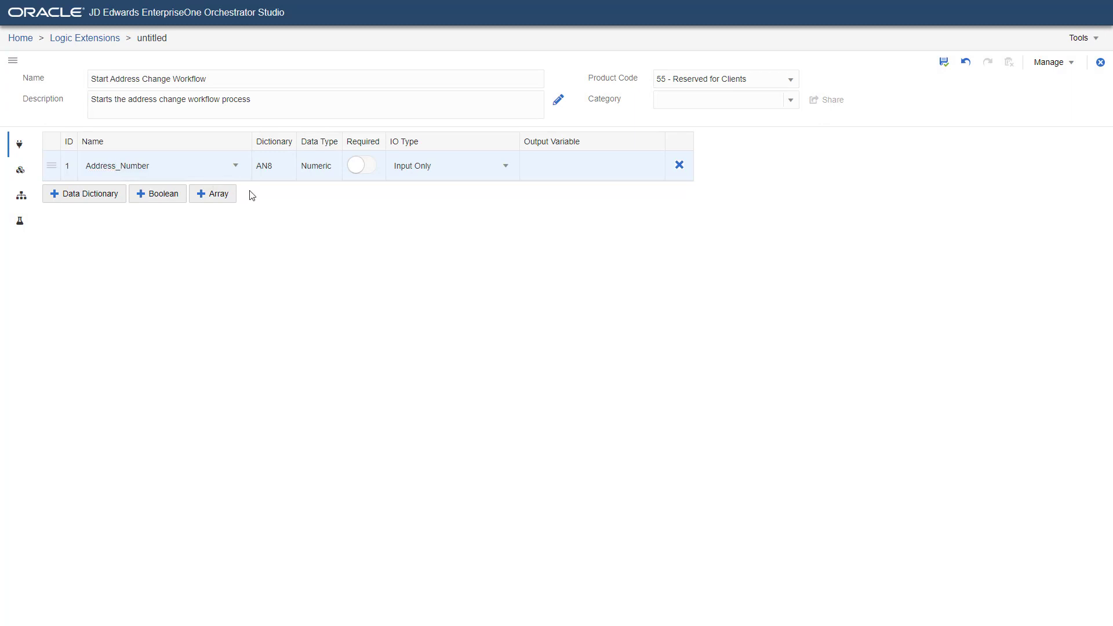
Add data dictionary item MLNM to the logic extension as a variable named Mailing_Name.
{"action": "left_click", "coordinate": [86, 194]}
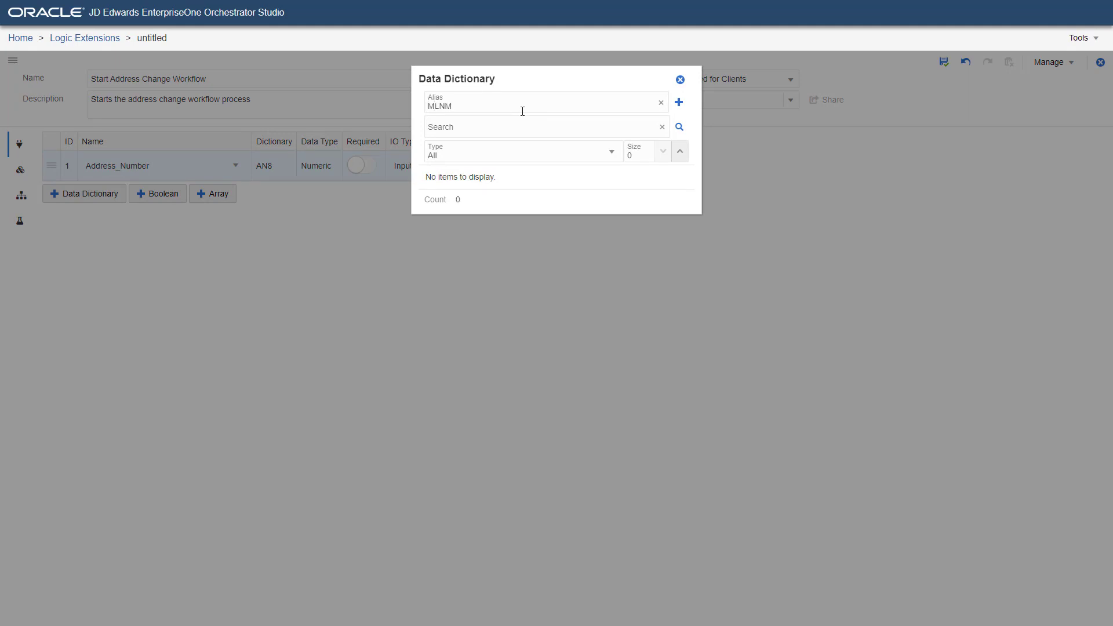
{"action": "left_click", "coordinate": [678, 102]}
{"action": "left_click_drag", "start_coordinate": [110, 196], "coordinate": [86, 196]}
{"action": "key", "text": "BackSpace"}
{"action": "type", "text": "_Name"}
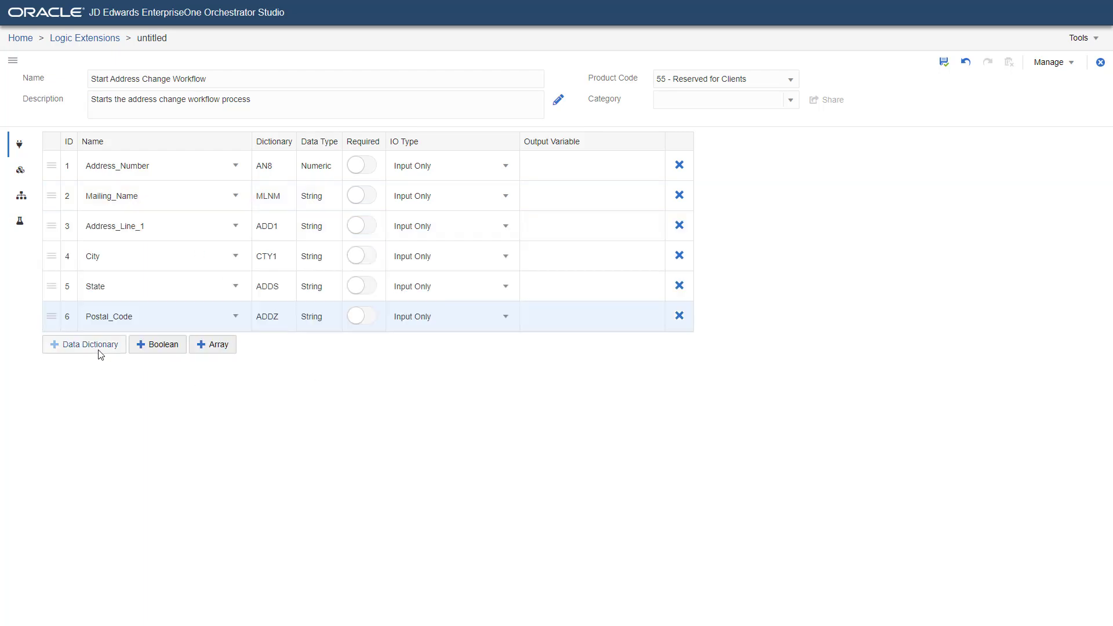
Add another AN8 data dictionary item to the logic extension and name the variable Approver.
{"action": "left_click", "coordinate": [96, 348]}
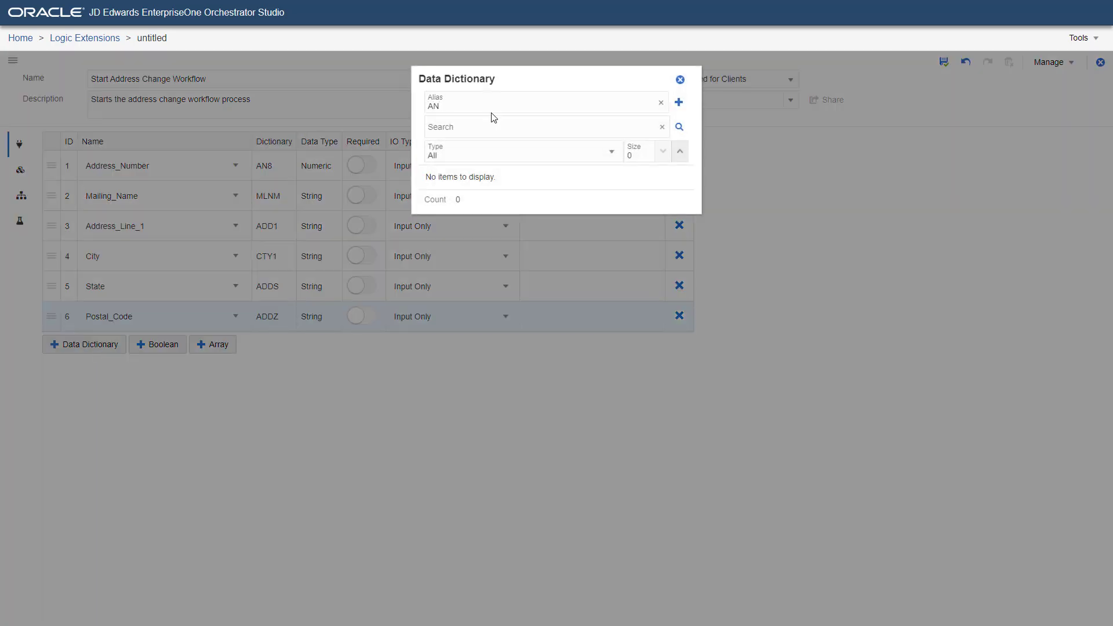
{"action": "left_click", "coordinate": [678, 102]}
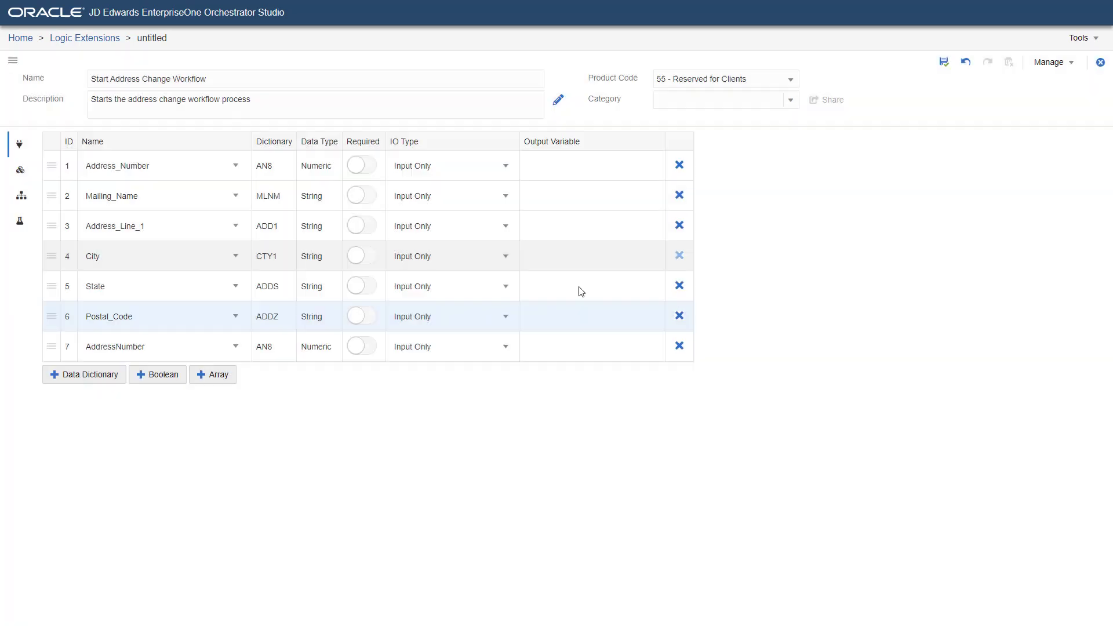
{"action": "left_click_drag", "start_coordinate": [149, 348], "coordinate": [77, 346]}
{"action": "type", "text": "Approver"}
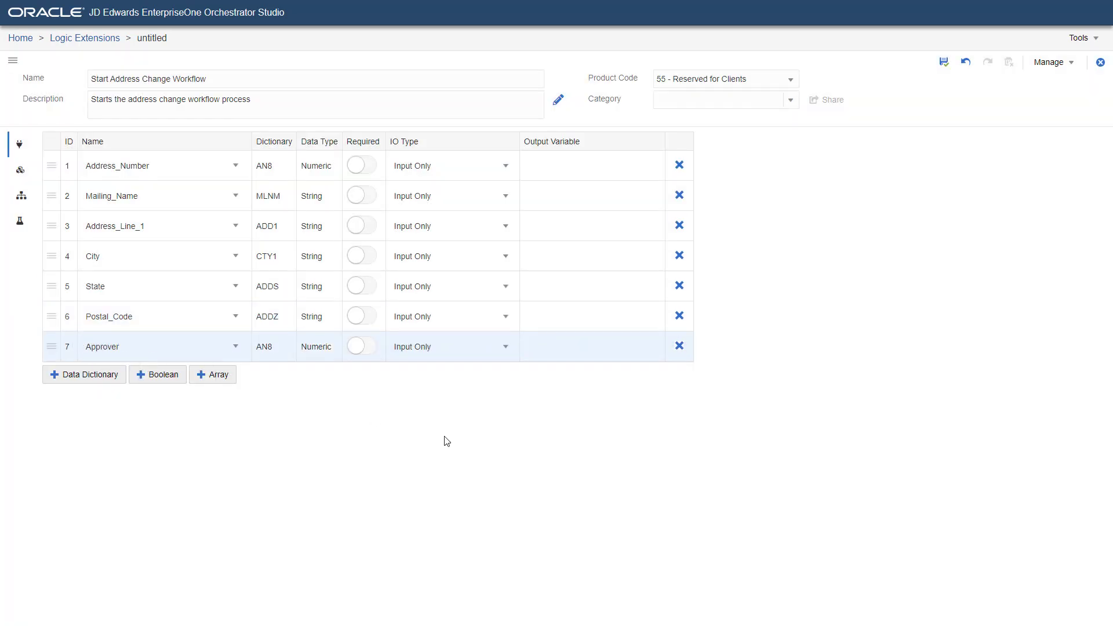
Make the Address_Number variable required and save the logic extension.
{"action": "key", "text": "ctrl+s"}
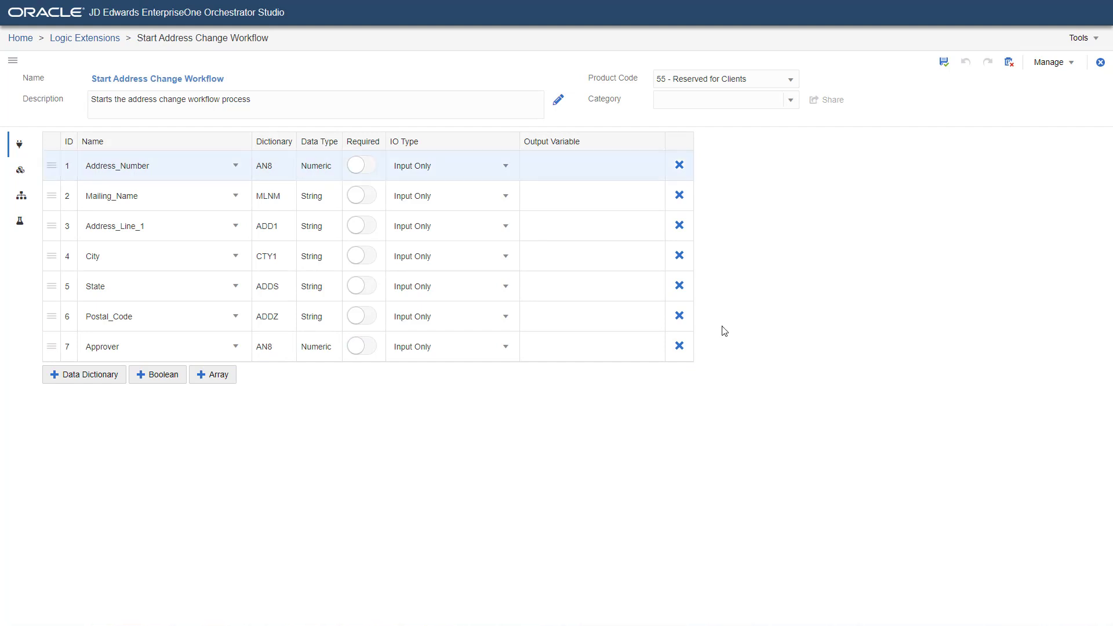
{"action": "left_click", "coordinate": [369, 166]}
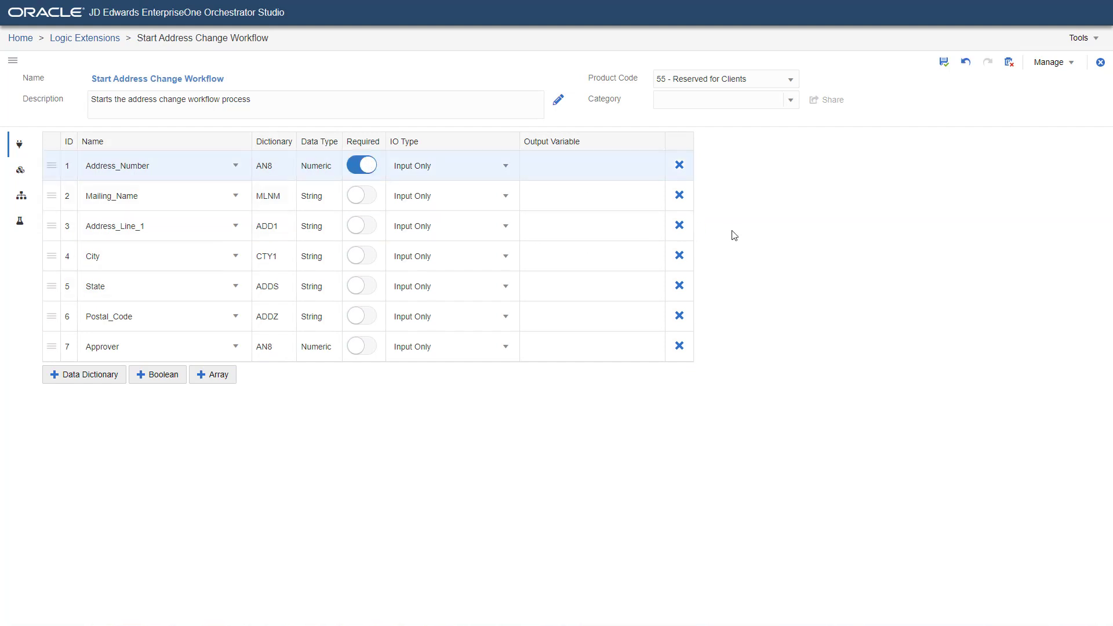
{"action": "left_click", "coordinate": [943, 62]}
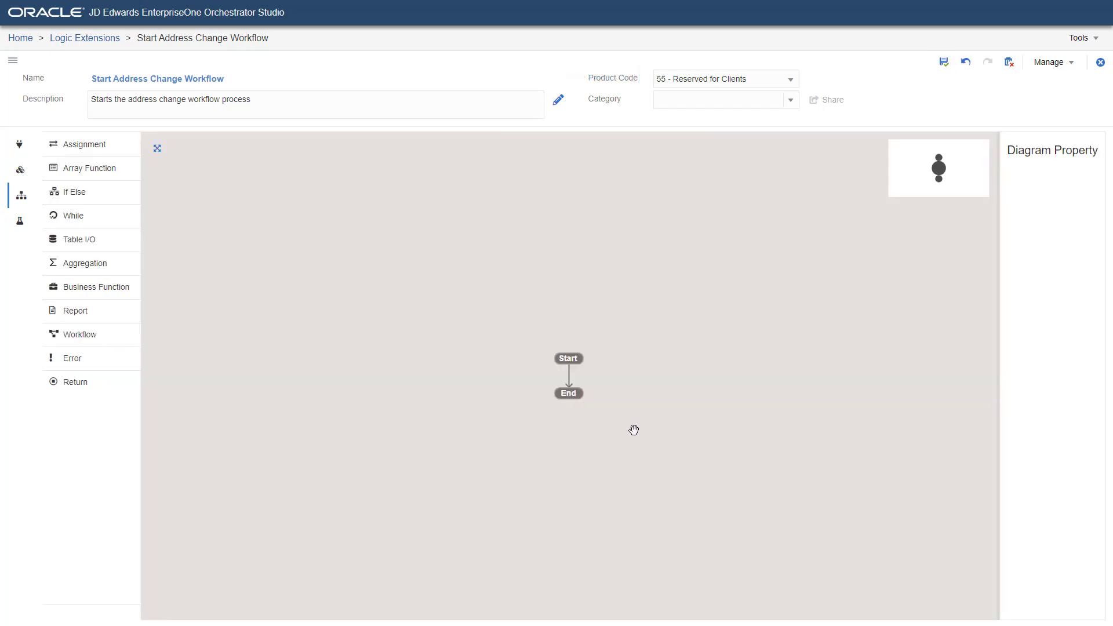
Insert a workflow element between Start and End, labelled "Start Workflow" with the description "Start the ADDRESSCHG Workflow".
{"action": "mouse_move", "coordinate": [570, 379]}
{"action": "left_click", "coordinate": [569, 378]}
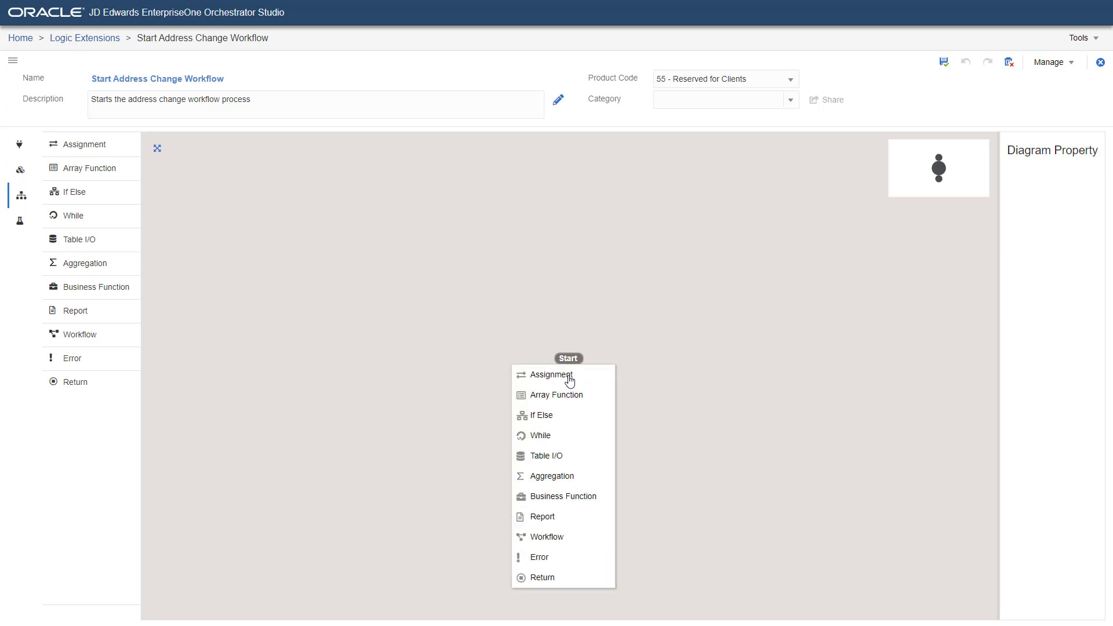
{"action": "left_click", "coordinate": [575, 537]}
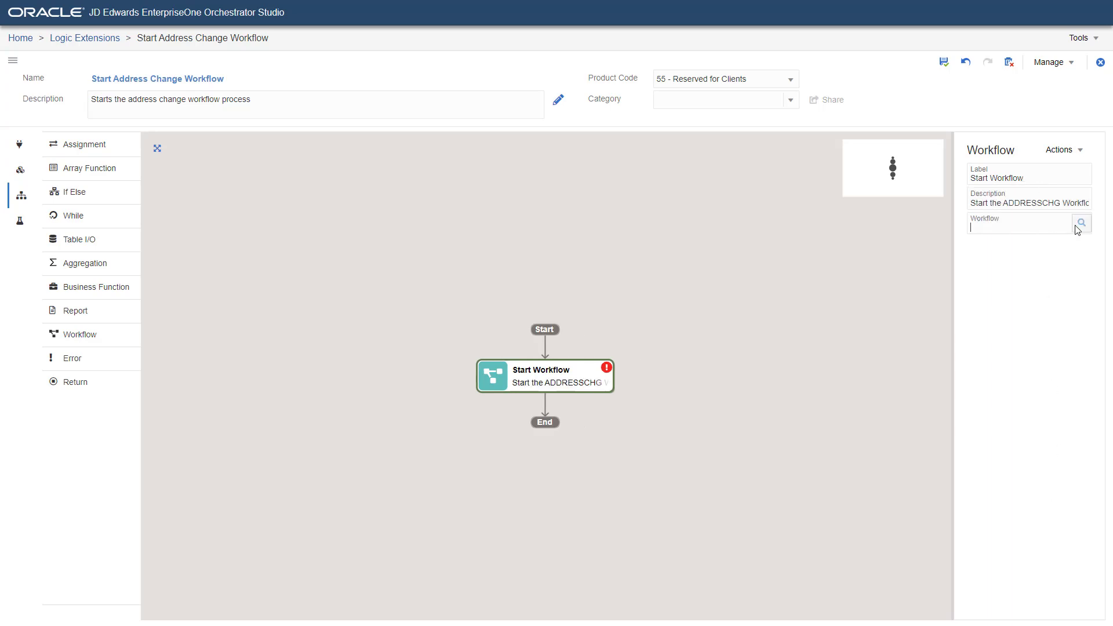
Filter the workflow list by "ADDRES" and assign the ADDRESSCHG workflow to the Start Workflow element.
{"action": "left_click", "coordinate": [1079, 225]}
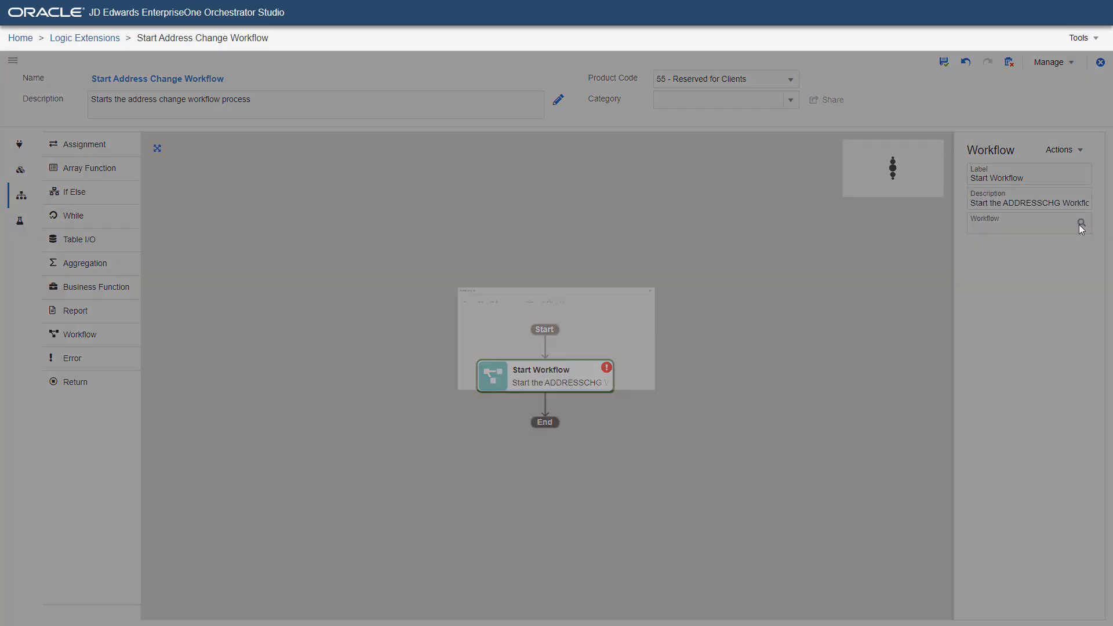
{"action": "left_click", "coordinate": [278, 153]}
{"action": "type", "text": "ADDRESS"}
{"action": "key", "text": "BackSpace"}
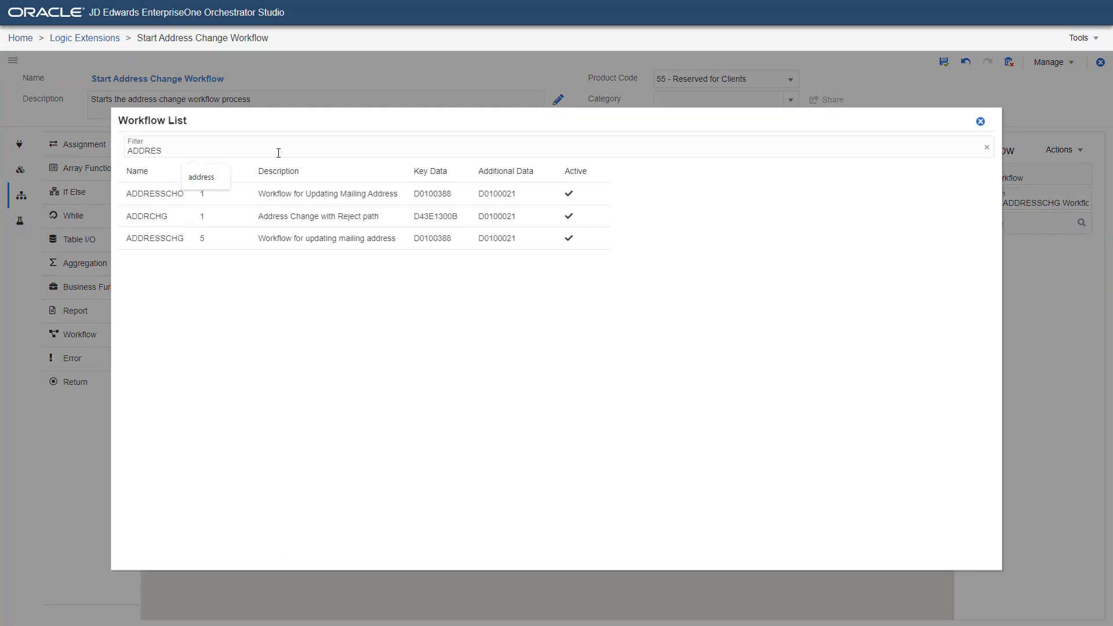
{"action": "left_click", "coordinate": [158, 242]}
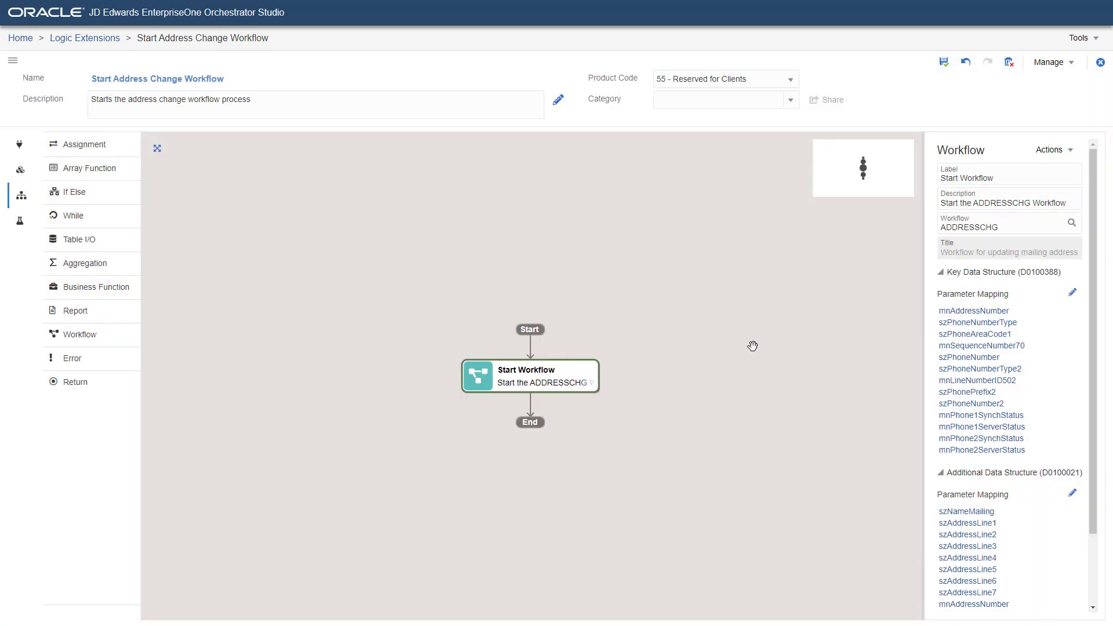
In the key data structure D0100388, enable mnAddressNumber as an input and map it to Address_Number.
{"action": "left_click", "coordinate": [1072, 292]}
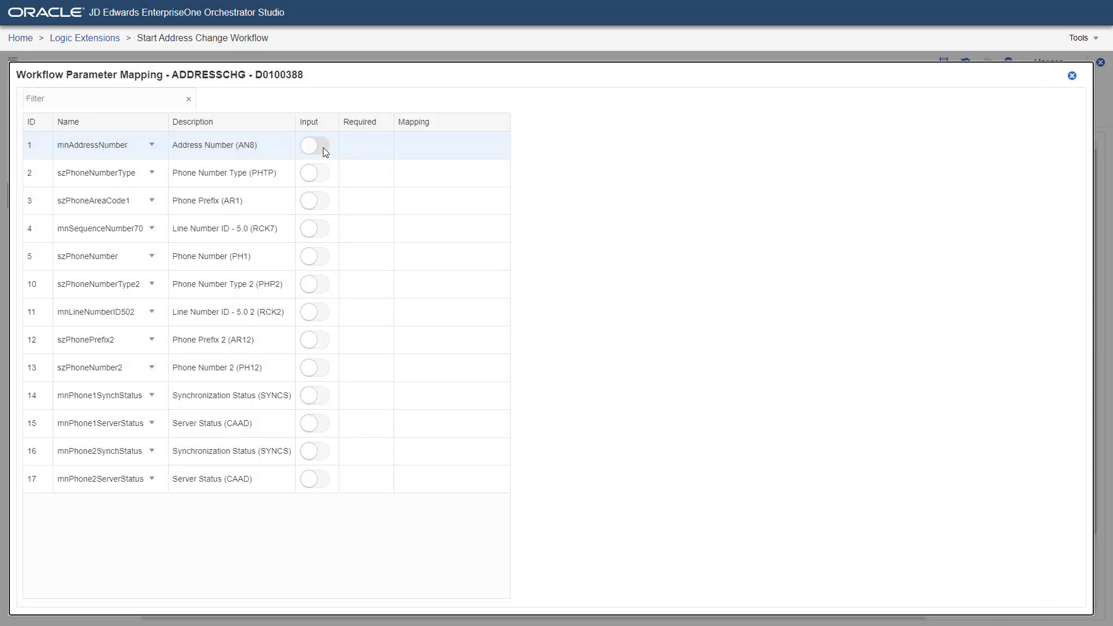
{"action": "left_click", "coordinate": [325, 152]}
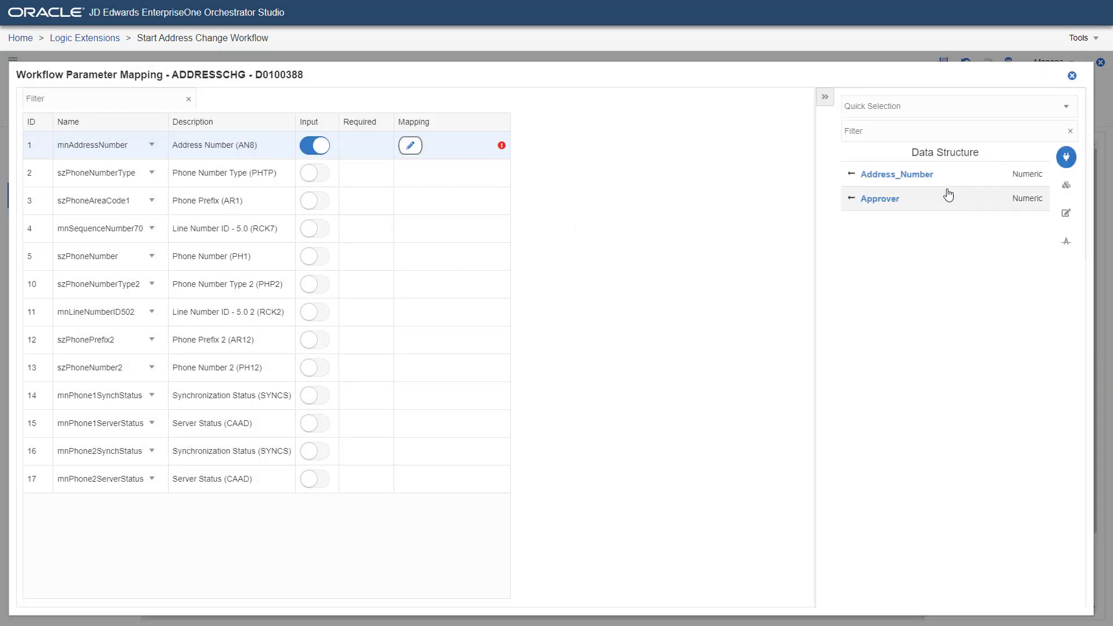
{"action": "left_click", "coordinate": [917, 180]}
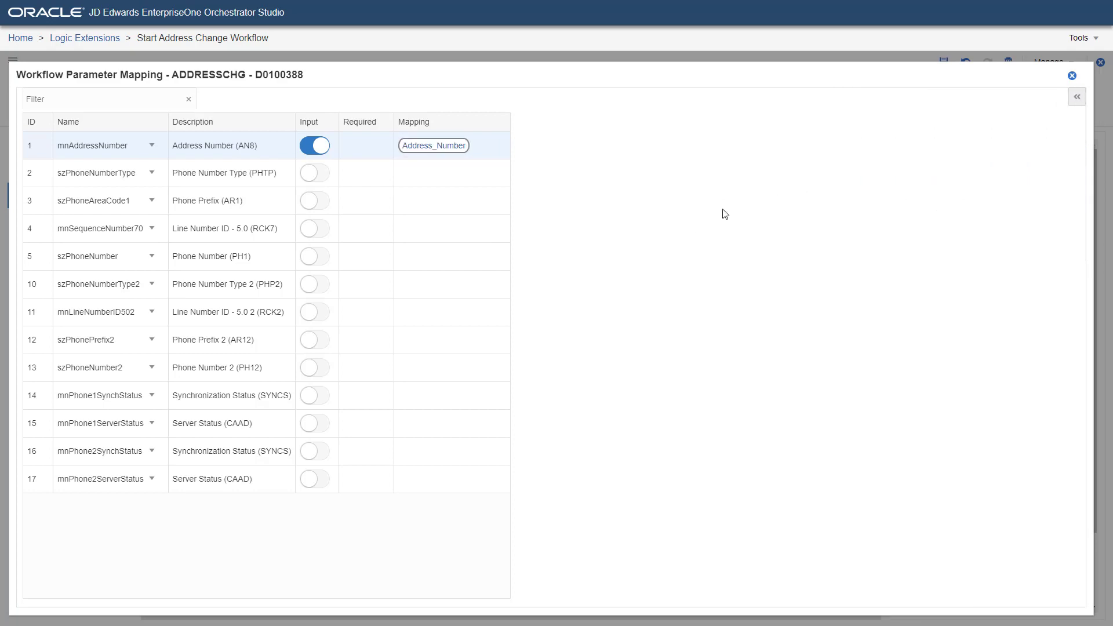
{"action": "left_click", "coordinate": [1072, 75]}
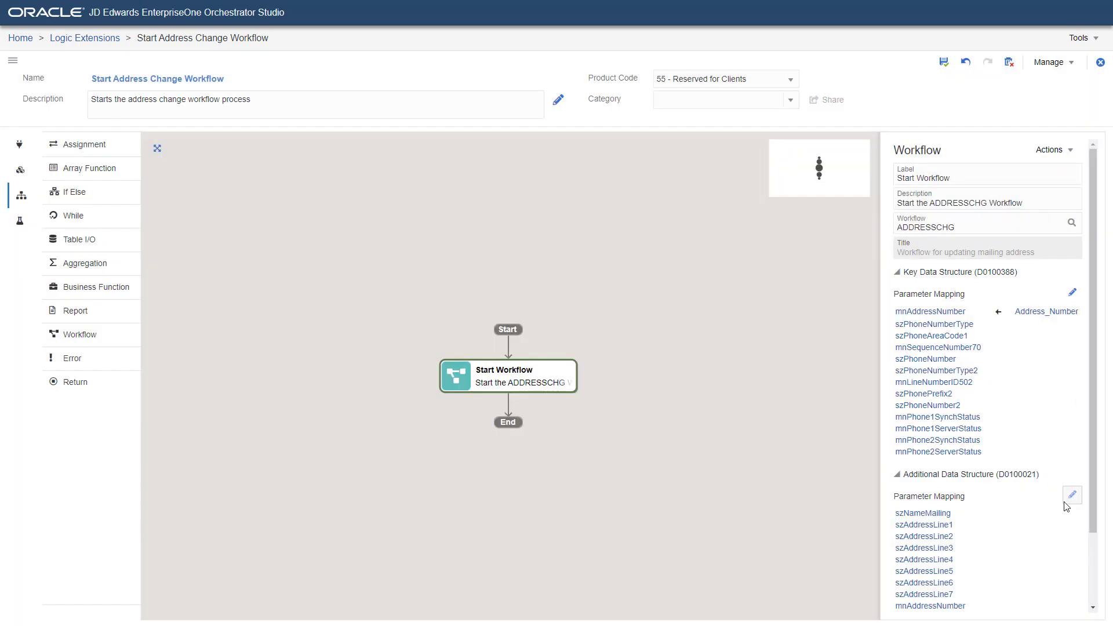
In the additional data structure D0100021, map szNameMailing to Mailing_Name and szAddressLine1 to Address_Line_1.
{"action": "left_click", "coordinate": [896, 273]}
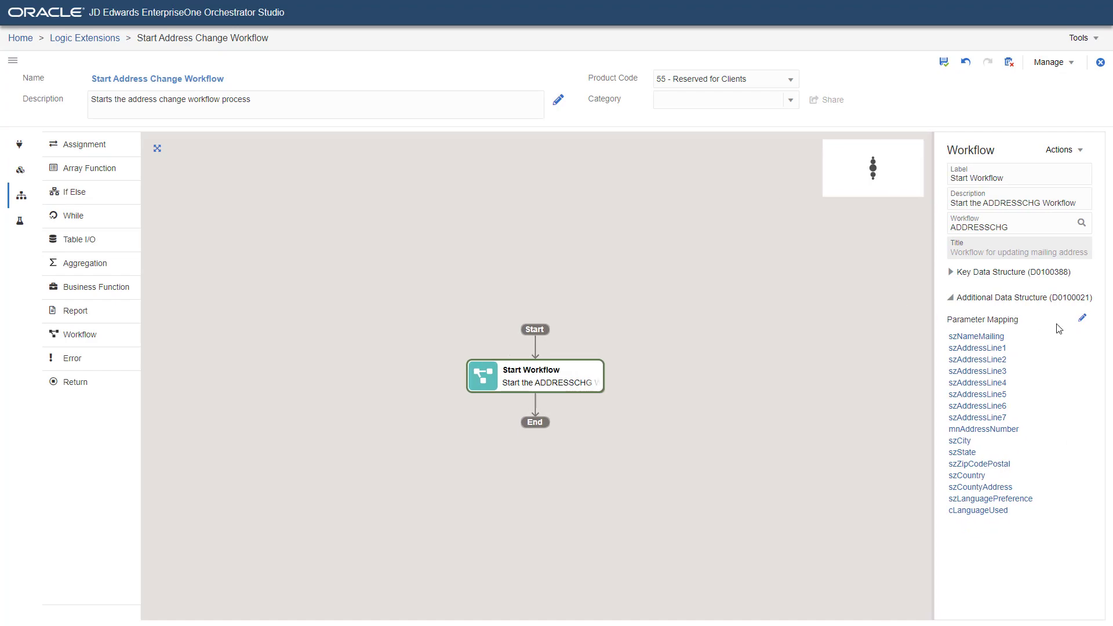
{"action": "left_click", "coordinate": [1082, 320]}
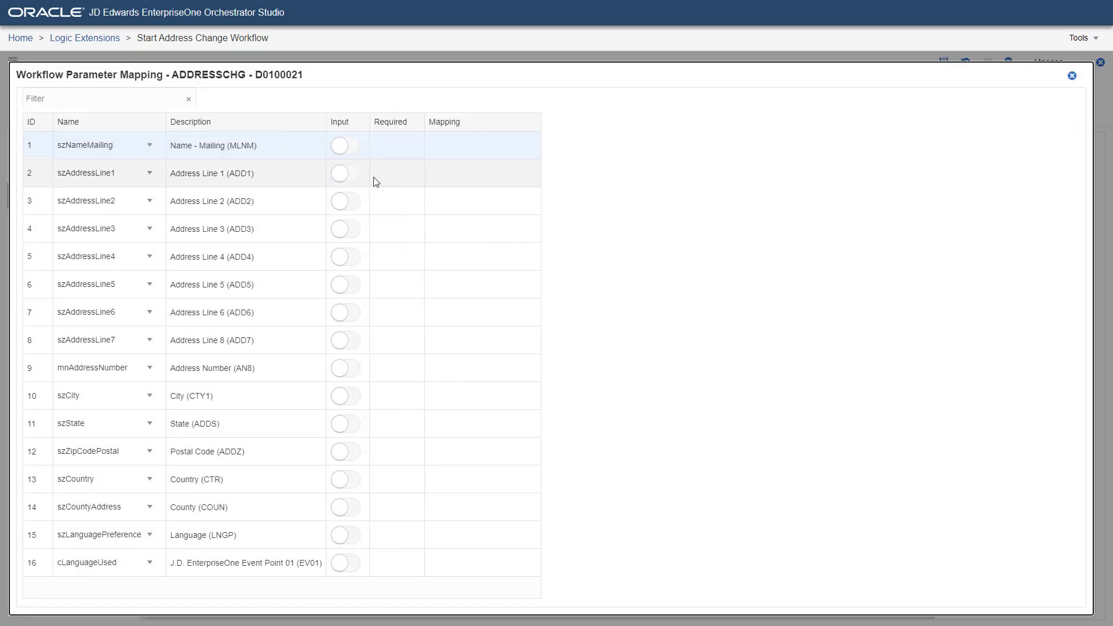
{"action": "left_click", "coordinate": [346, 146]}
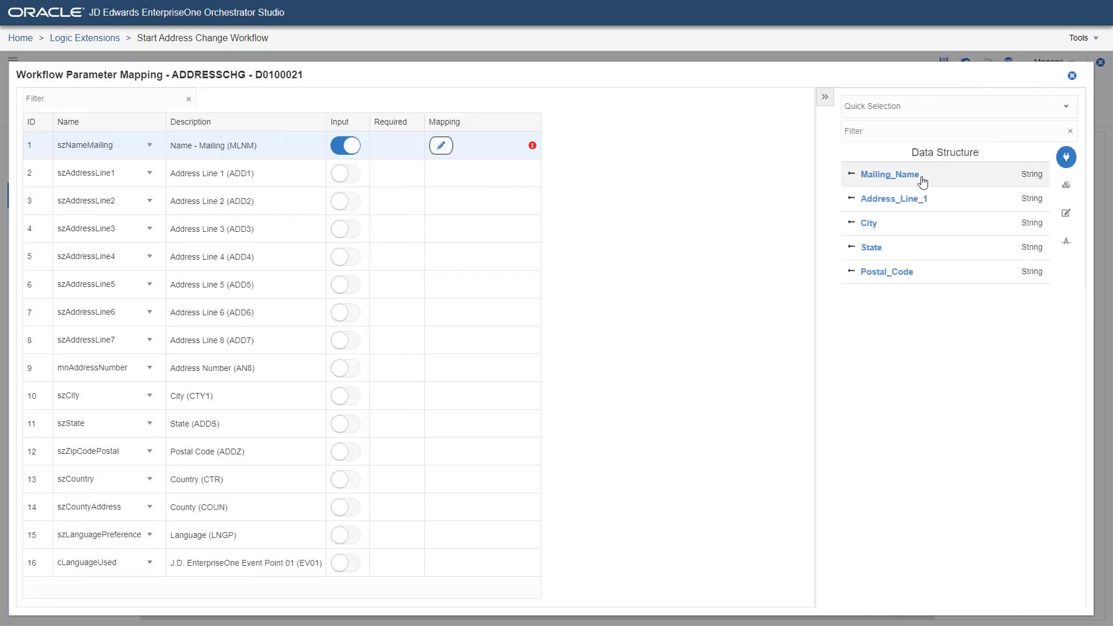
{"action": "left_click", "coordinate": [921, 178]}
{"action": "left_click", "coordinate": [348, 173]}
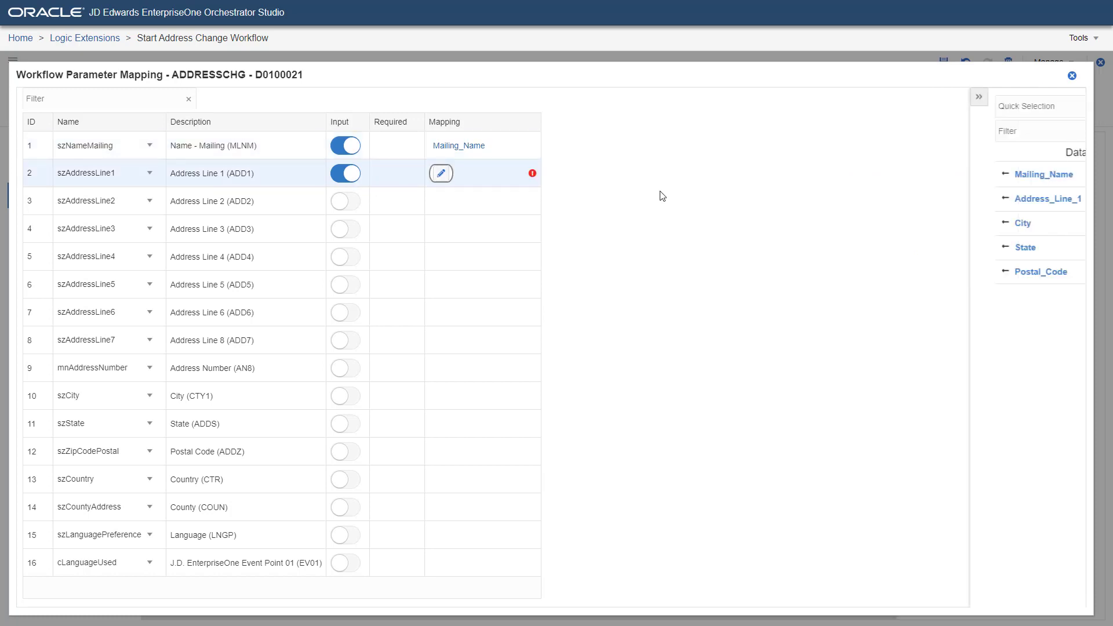
{"action": "left_click", "coordinate": [896, 200]}
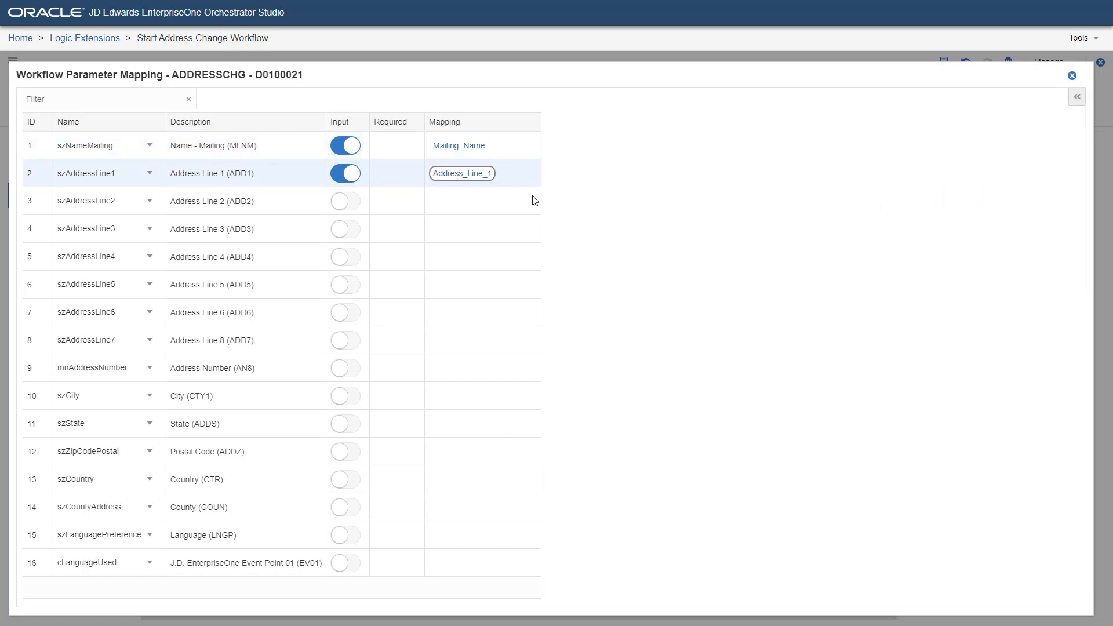
Enable szCity, szState and szZipCodePostal as inputs and map them to City, State and Postal_Code.
{"action": "left_click", "coordinate": [357, 398]}
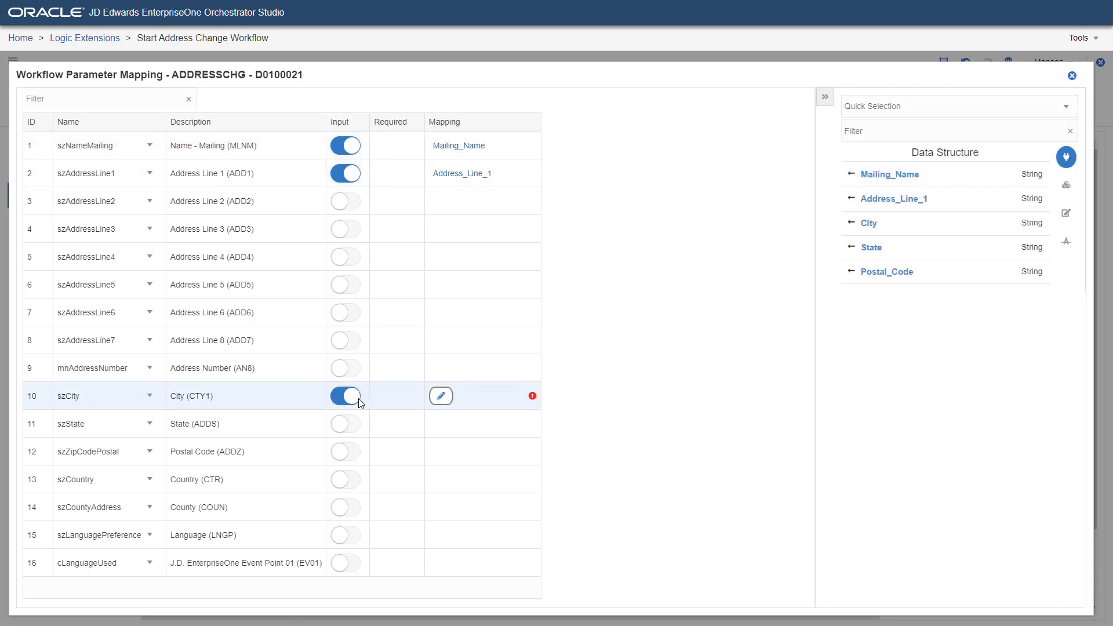
{"action": "left_click", "coordinate": [913, 230]}
{"action": "left_click", "coordinate": [350, 427]}
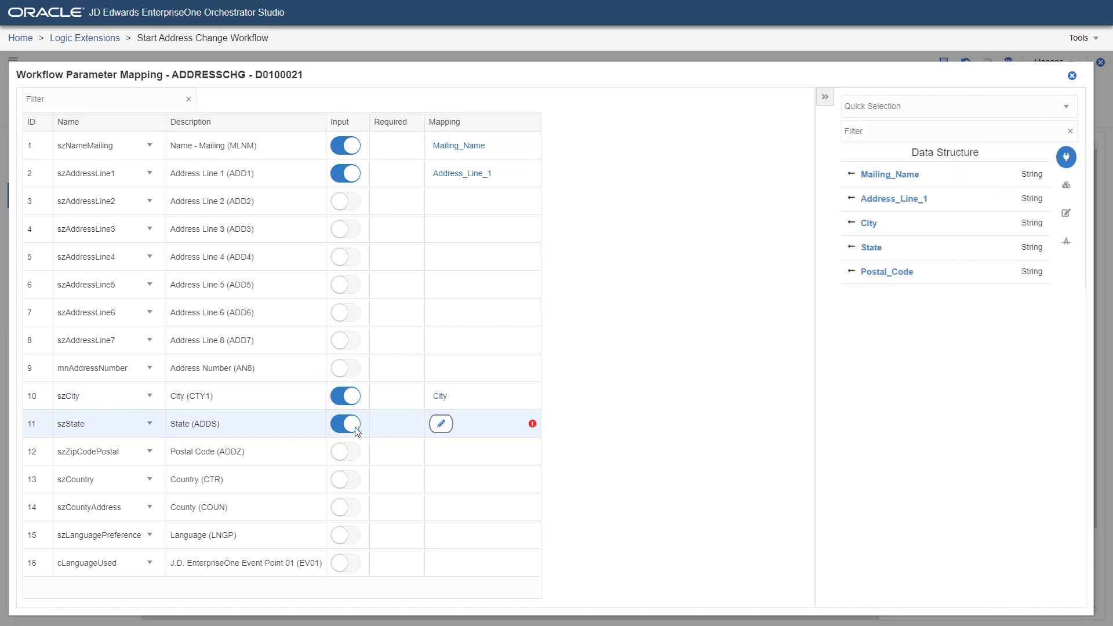
{"action": "left_click", "coordinate": [988, 258]}
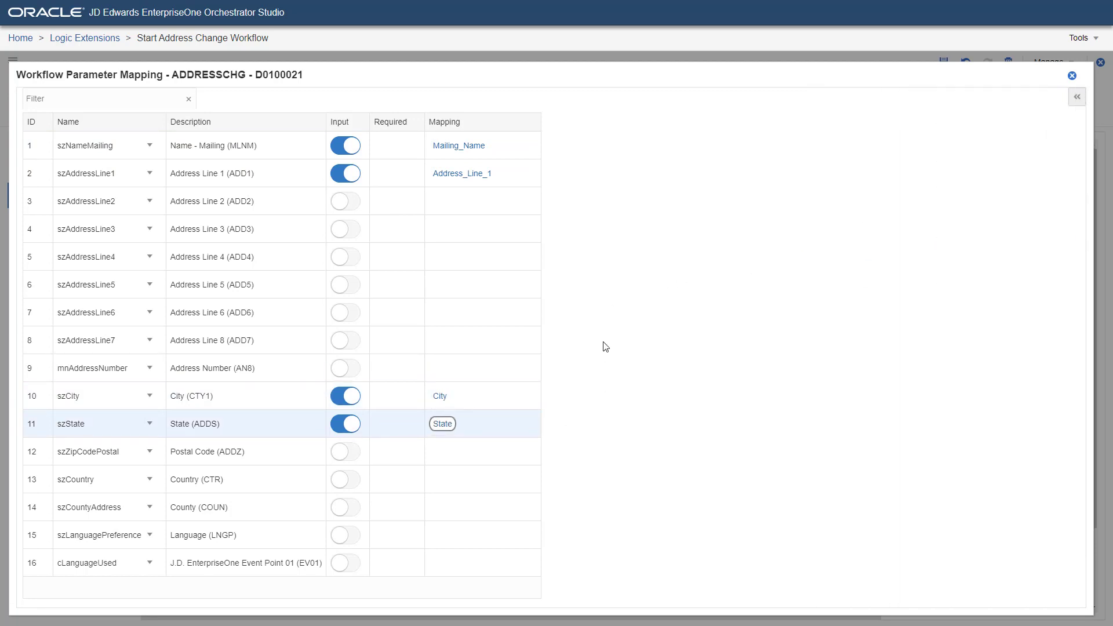
{"action": "left_click", "coordinate": [352, 452]}
{"action": "left_click", "coordinate": [893, 273]}
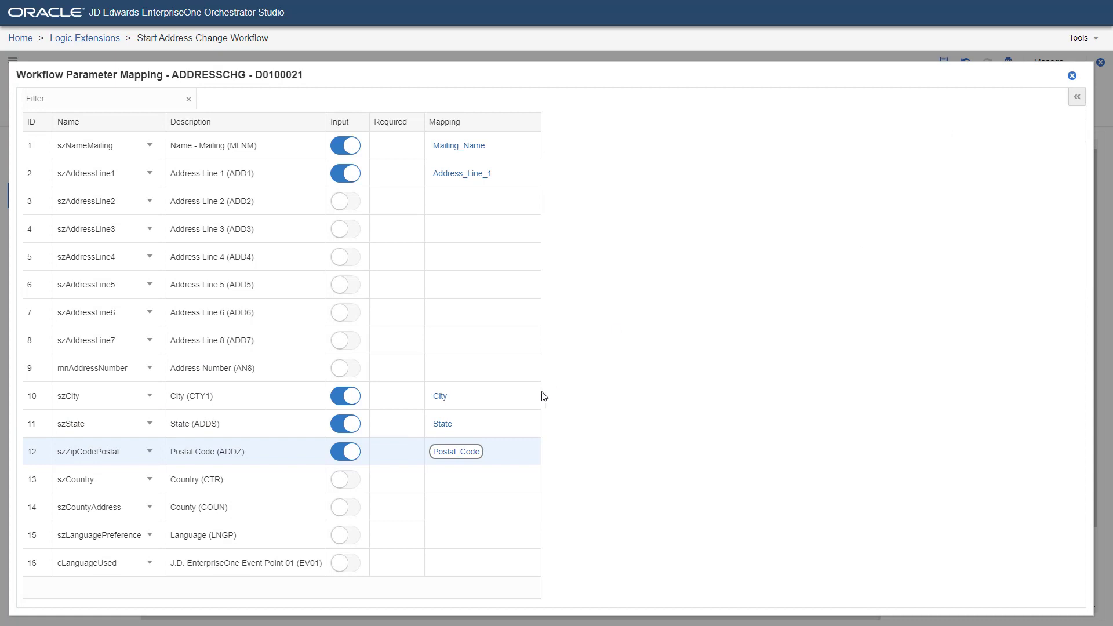
Map mnAddressNumber in the additional data structure to Approver and save the logic extension.
{"action": "left_click", "coordinate": [342, 369]}
{"action": "left_click", "coordinate": [919, 210]}
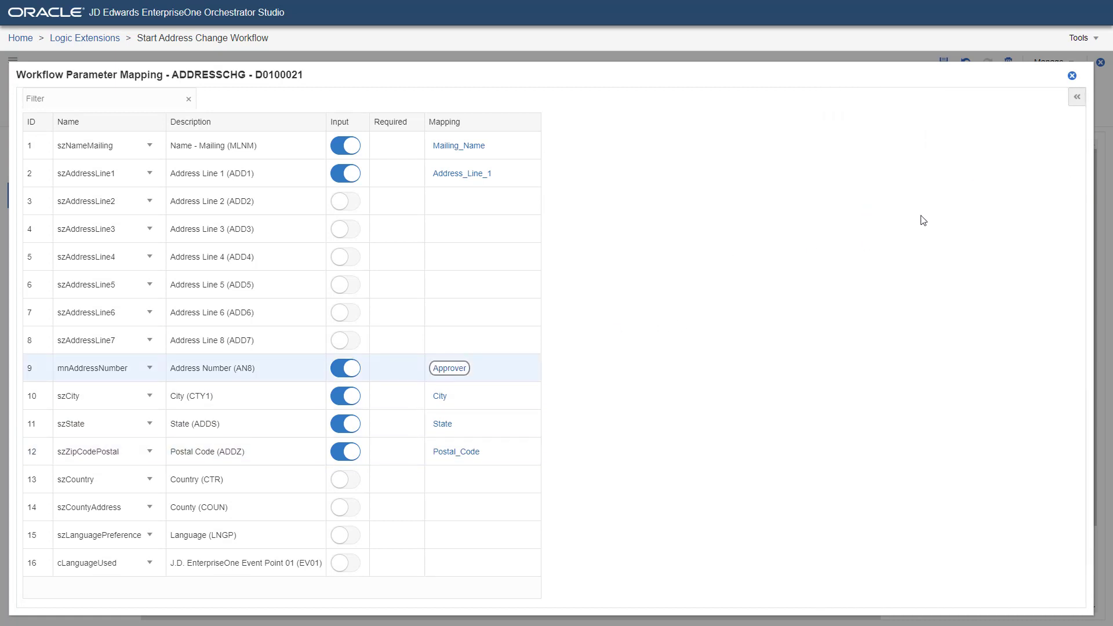
{"action": "left_click", "coordinate": [1071, 76]}
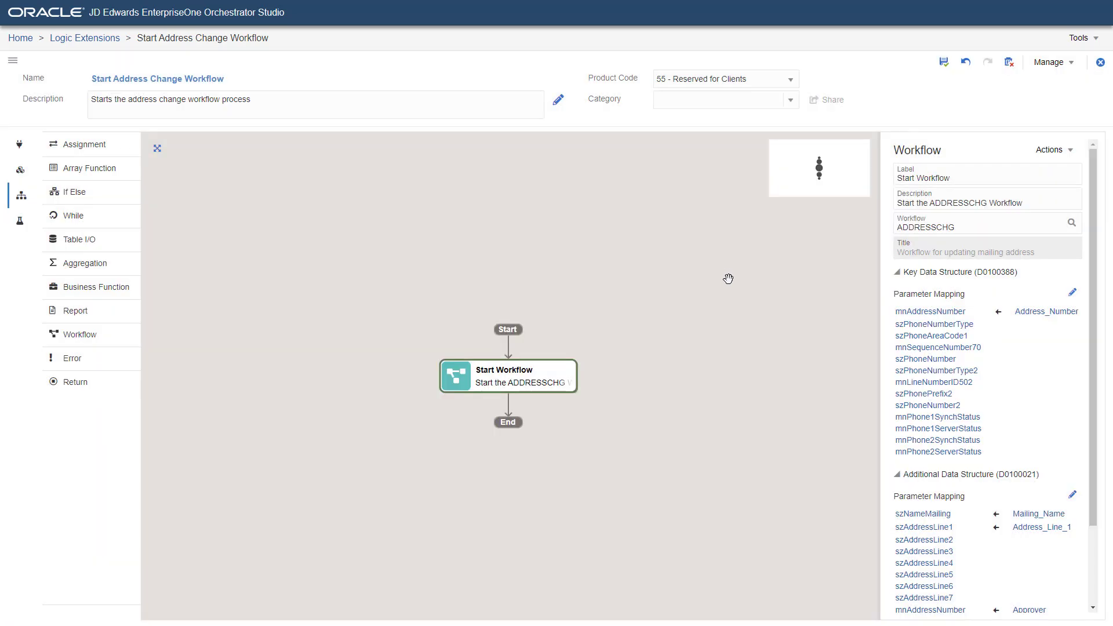
{"action": "left_click", "coordinate": [943, 63]}
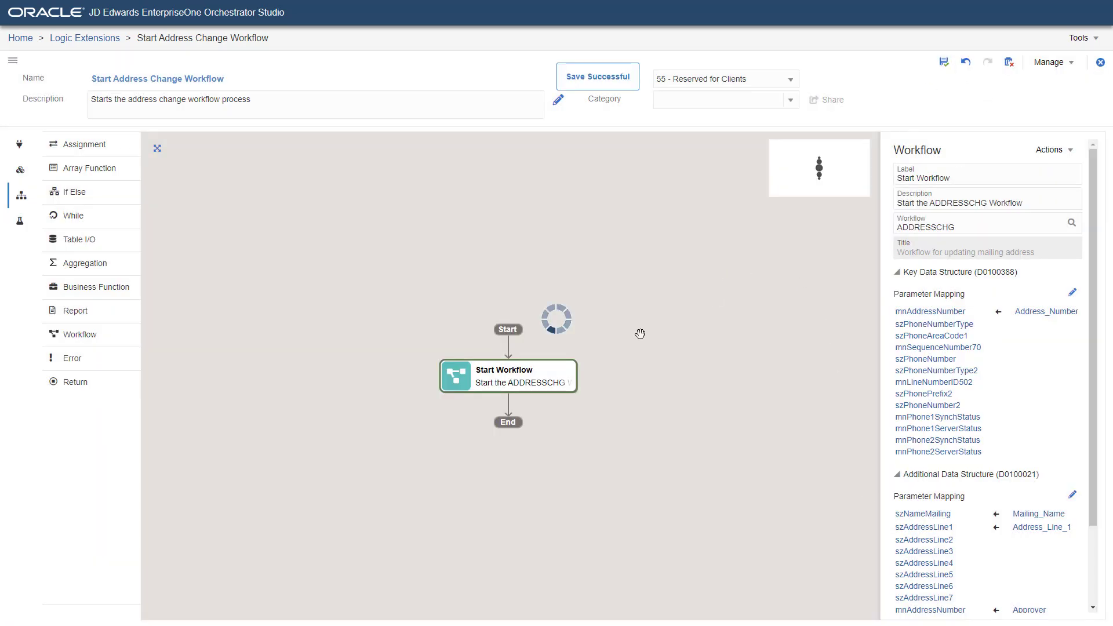
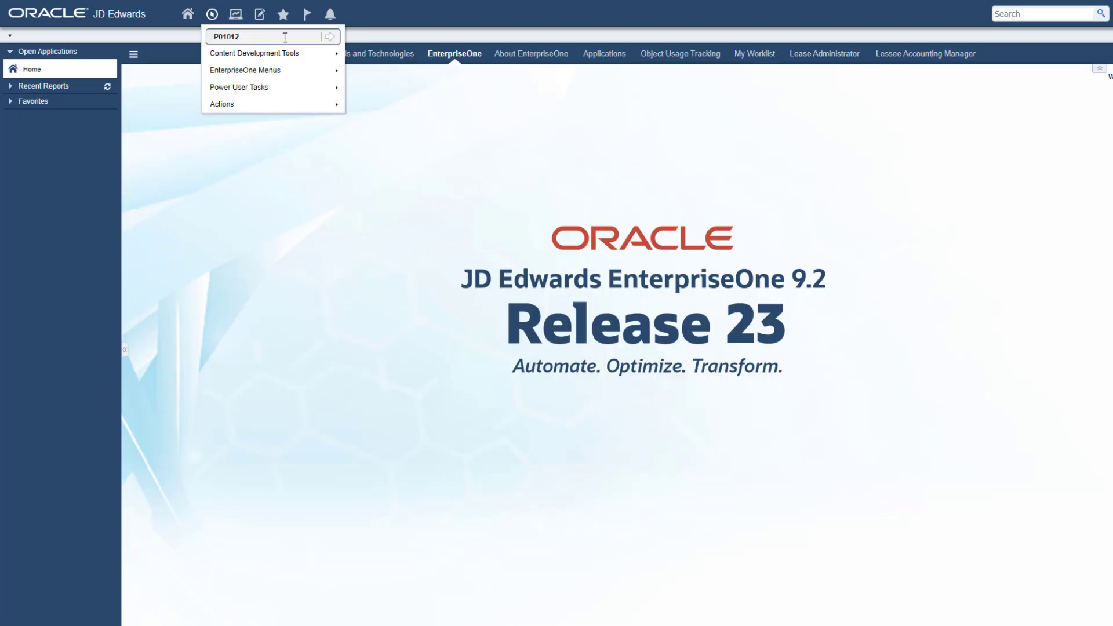
Open application P01012 in JD Edwards EnterpriseOne and show the mailing details of the Supplies Unlimited supplier record.
{"action": "left_click", "coordinate": [330, 38]}
{"action": "left_click", "coordinate": [147, 68]}
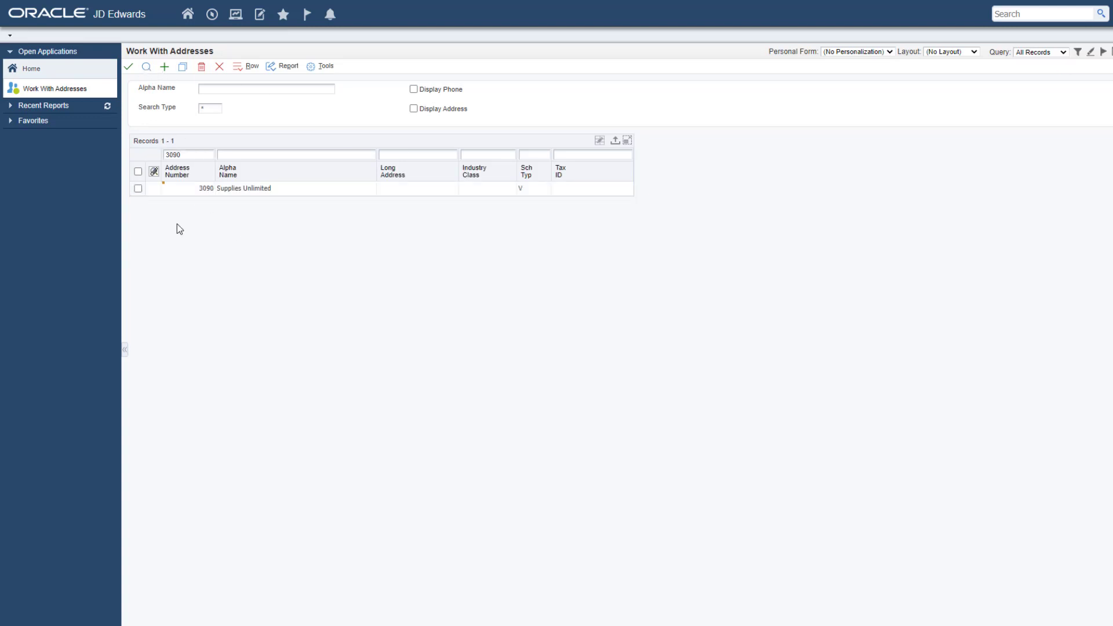
{"action": "left_click", "coordinate": [137, 188]}
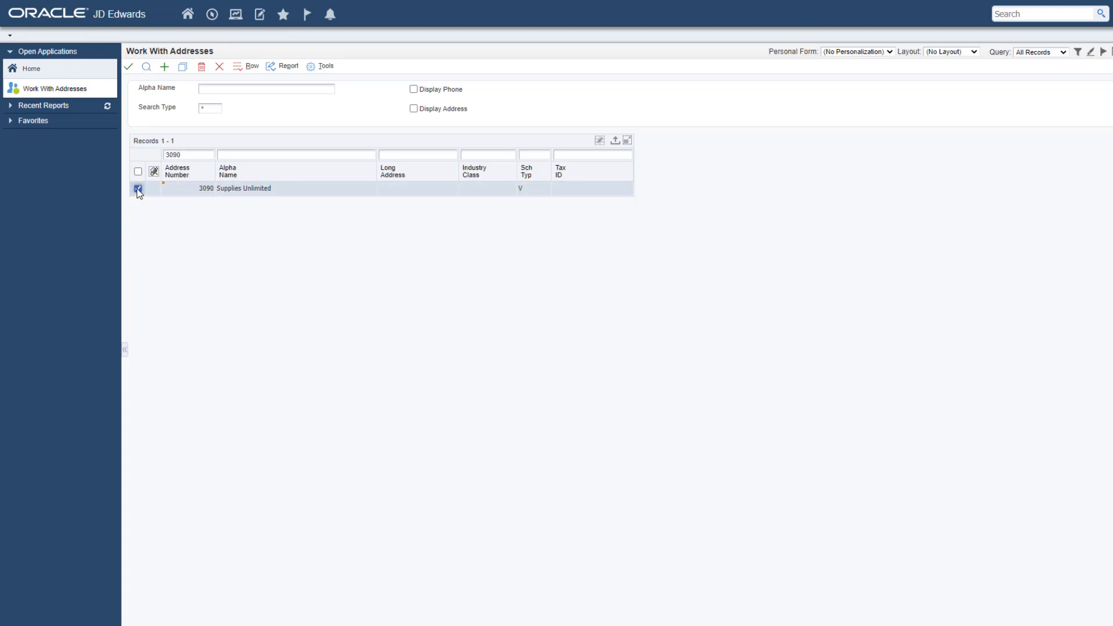
{"action": "left_click", "coordinate": [130, 69]}
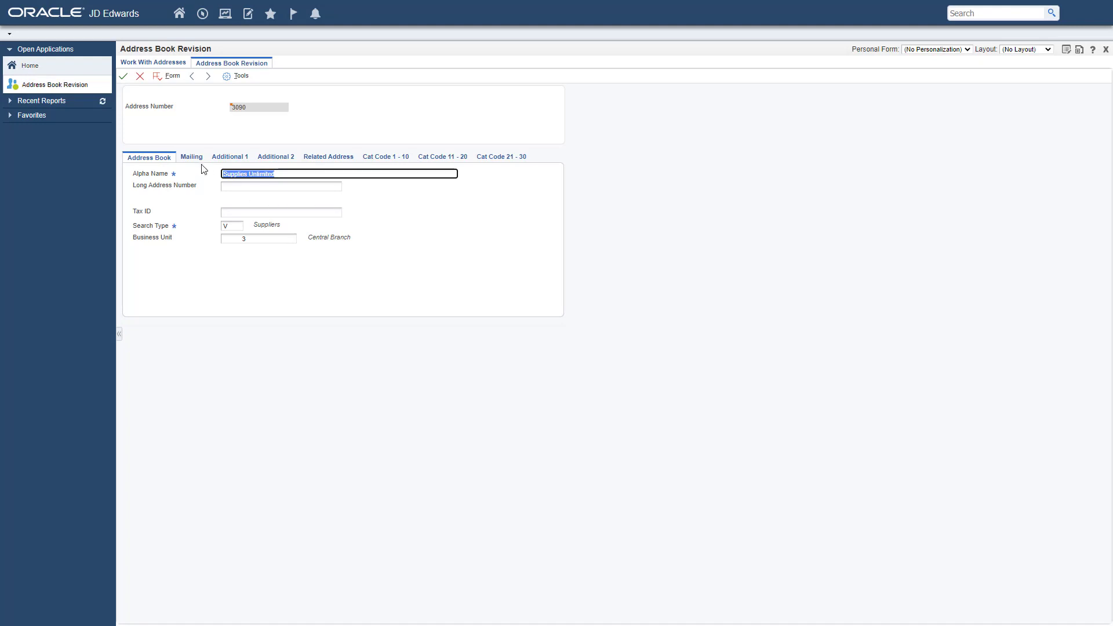
{"action": "left_click", "coordinate": [199, 164]}
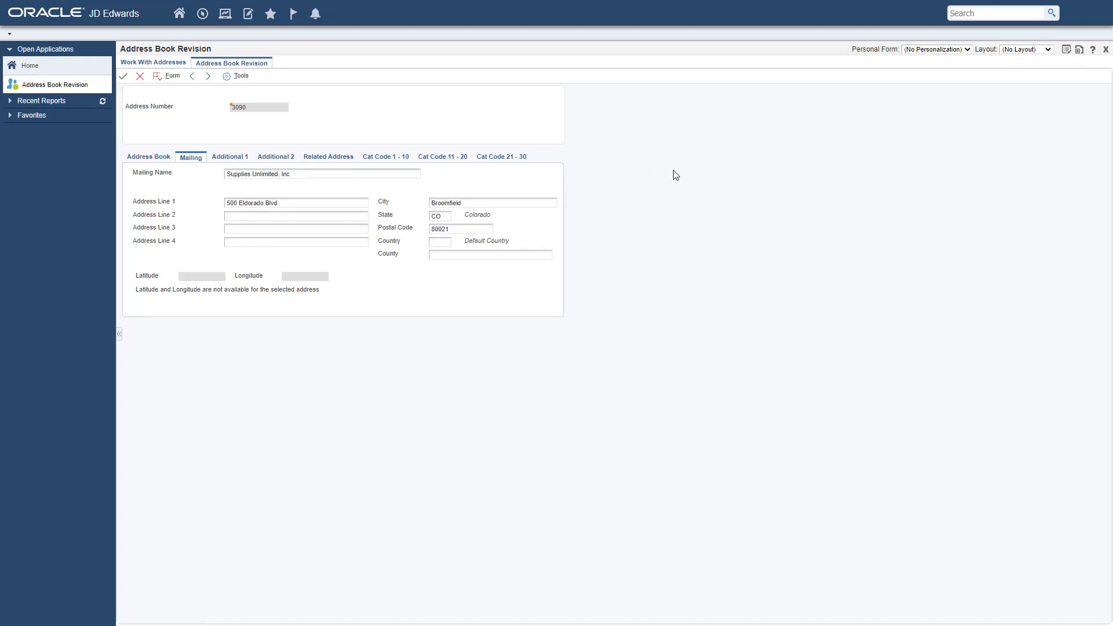
Add a form extension button labelled "Update Mailing Address" to the header of the Address Book Revision form and widen it to fit its label.
{"action": "left_click", "coordinate": [1079, 50]}
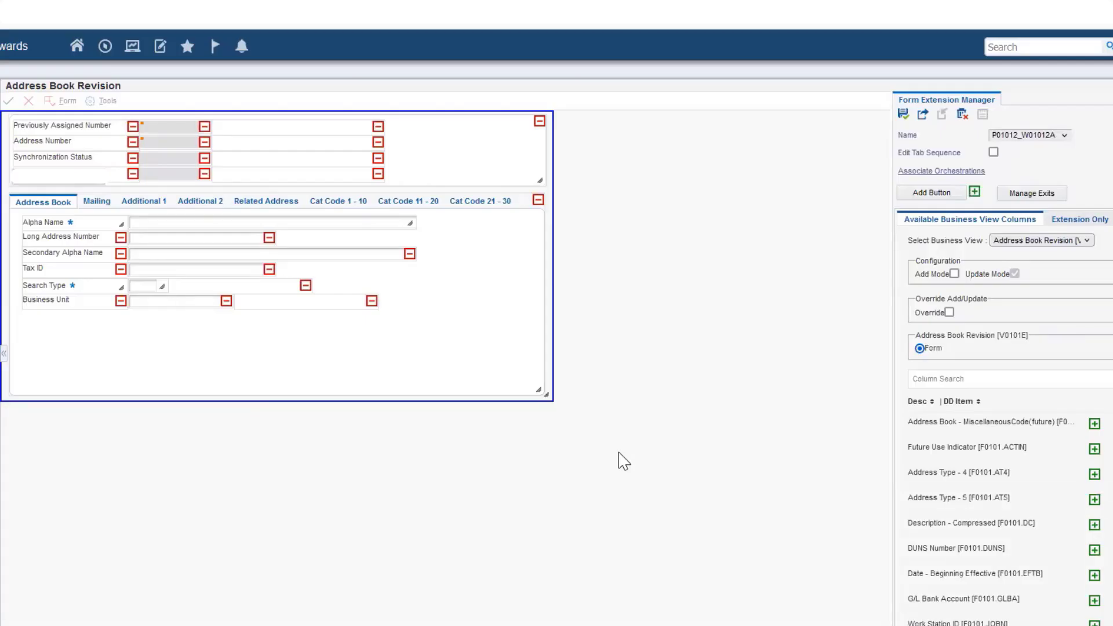
{"action": "left_click", "coordinate": [942, 194]}
{"action": "left_click_drag", "start_coordinate": [766, 200], "coordinate": [154, 183]}
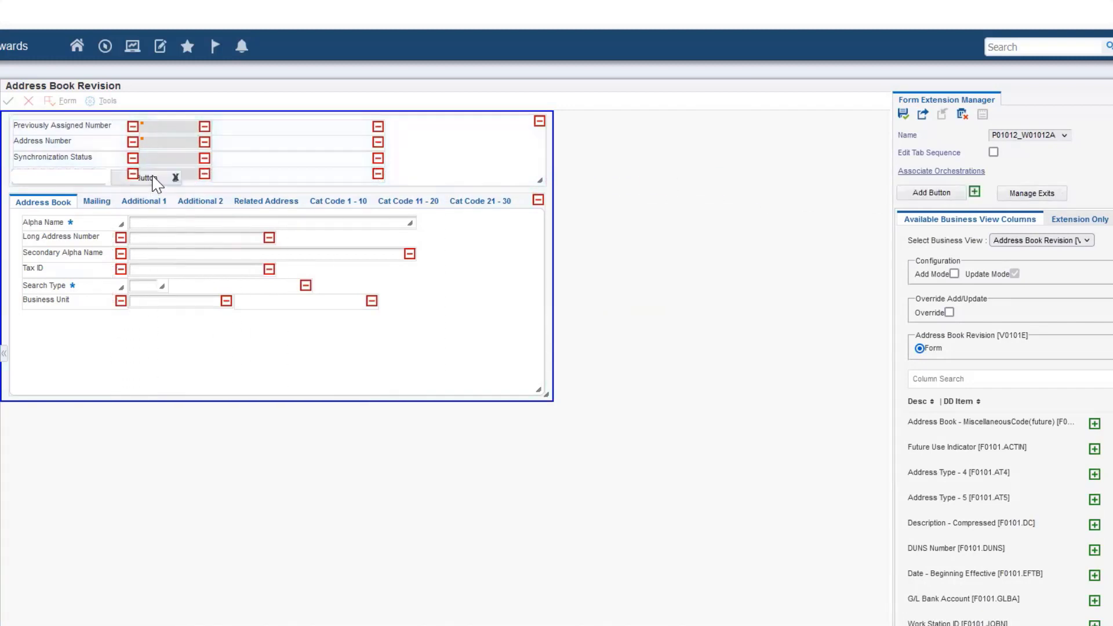
{"action": "double_click", "coordinate": [149, 183]}
{"action": "type", "text": "Update Mailing Address"}
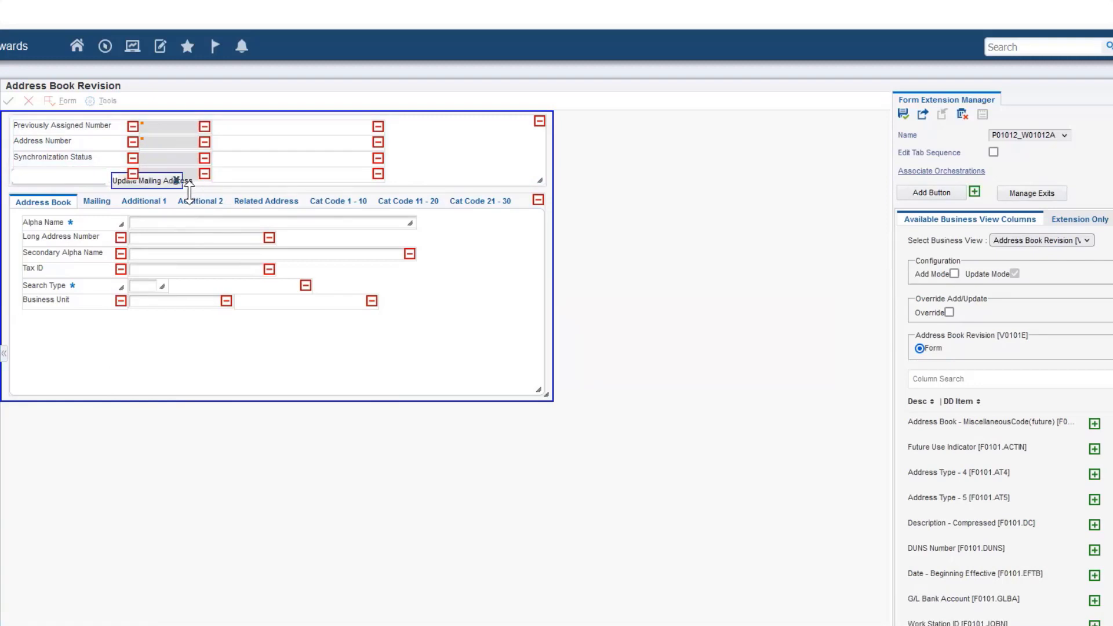
{"action": "left_click_drag", "start_coordinate": [182, 180], "coordinate": [205, 180]}
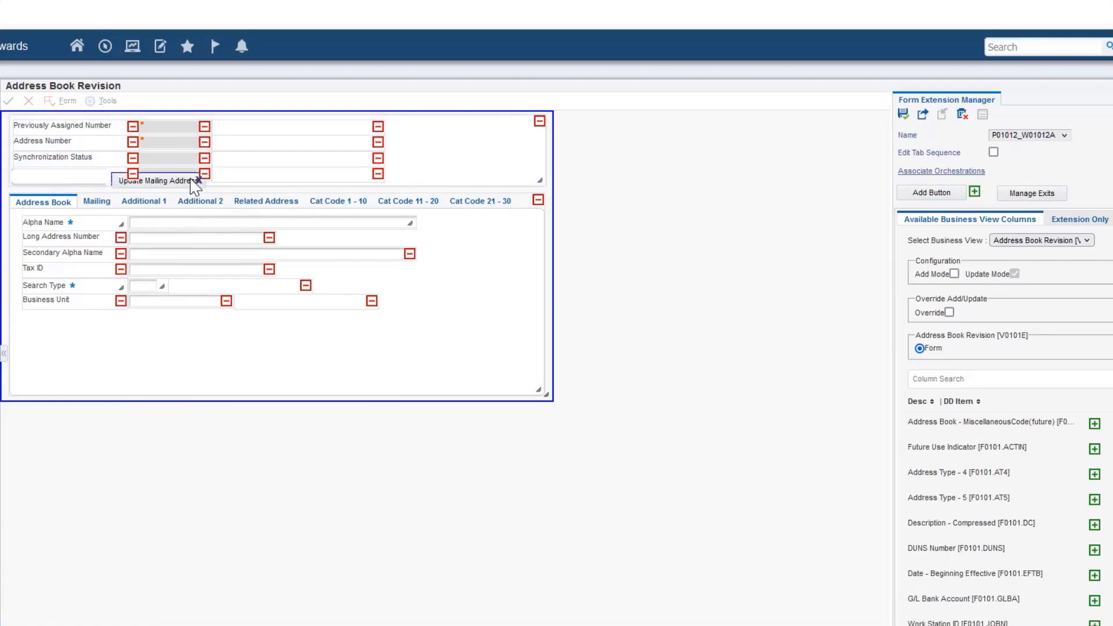
{"action": "left_click", "coordinate": [171, 182]}
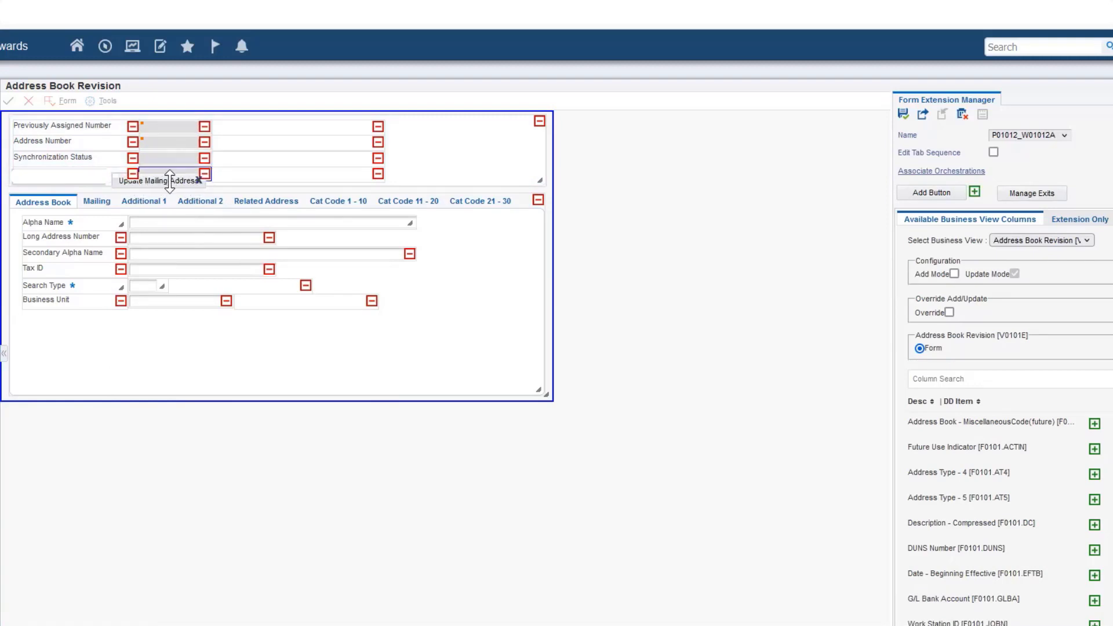
Start an orchestration association for the Update Mailing Address button, using its Button Clicked event.
{"action": "left_click", "coordinate": [943, 171]}
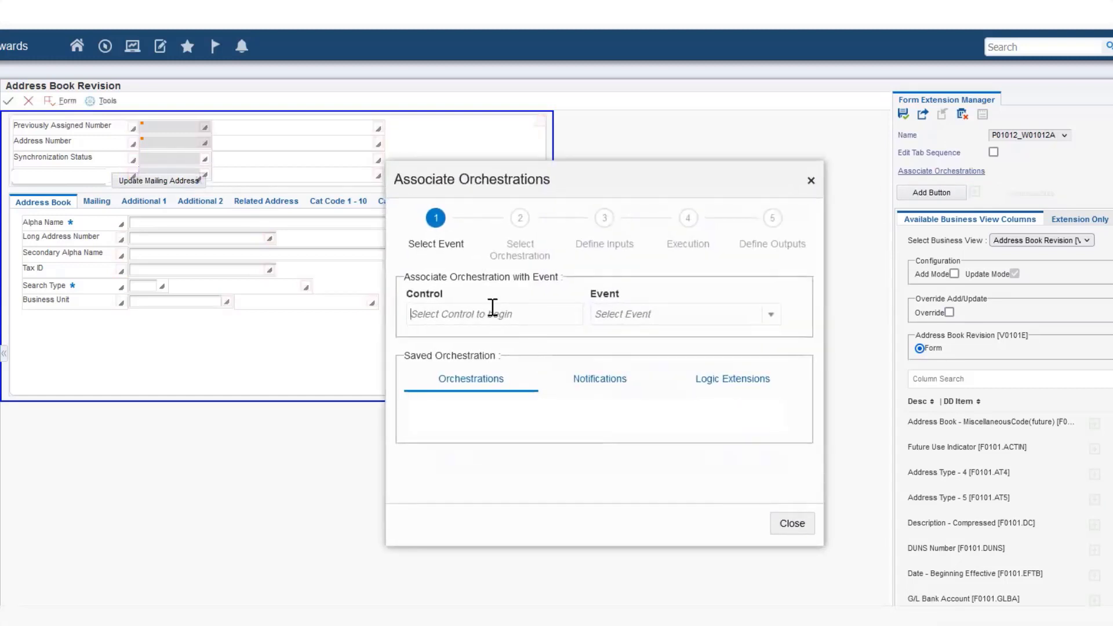
{"action": "left_click", "coordinate": [175, 182]}
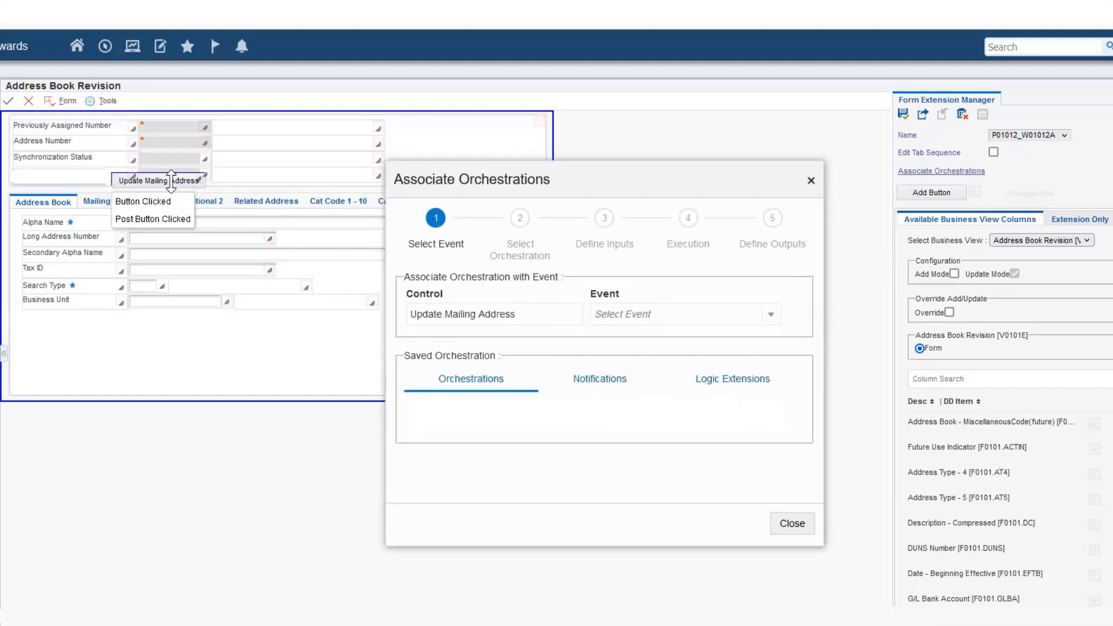
{"action": "left_click", "coordinate": [688, 318]}
{"action": "left_click", "coordinate": [612, 336]}
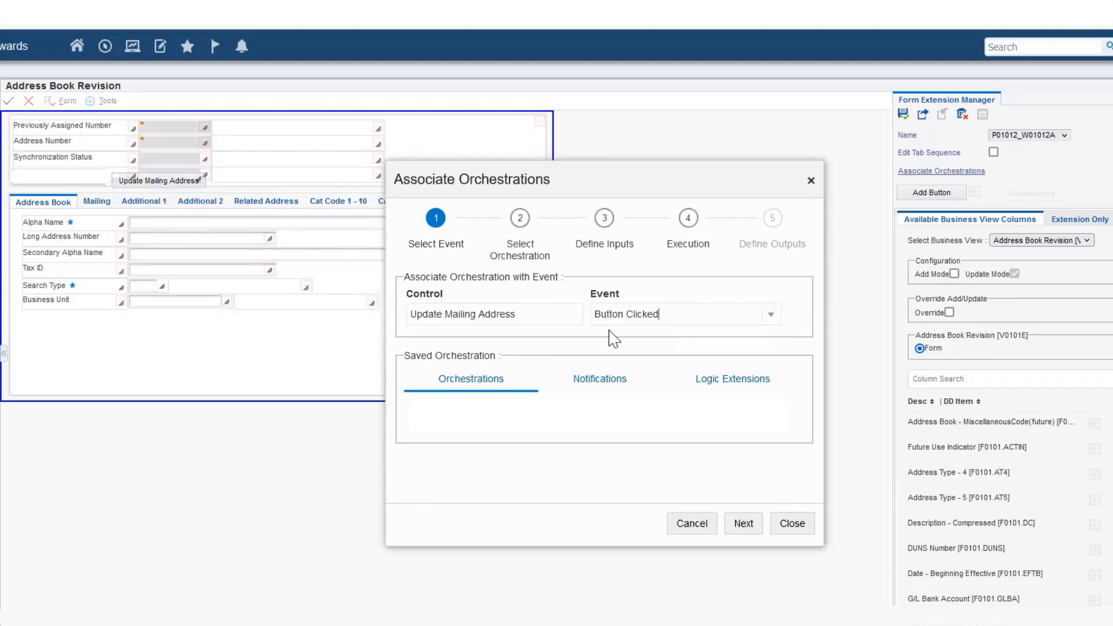
Make the association a logic extension and choose "Start Address Change Workflow" for it.
{"action": "left_click", "coordinate": [733, 383]}
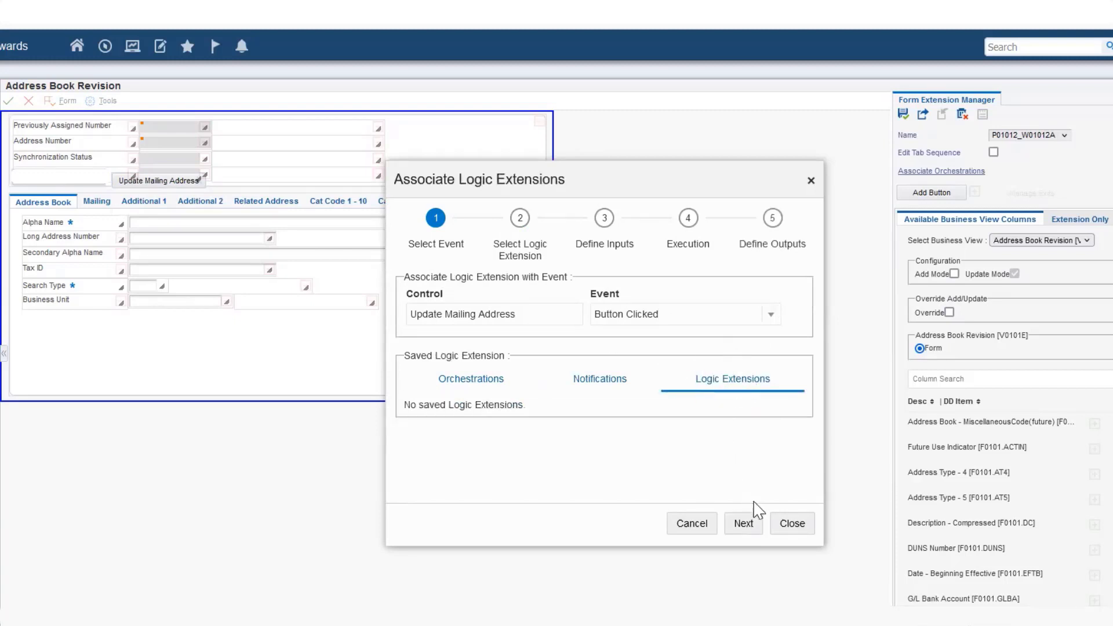
{"action": "left_click", "coordinate": [744, 525]}
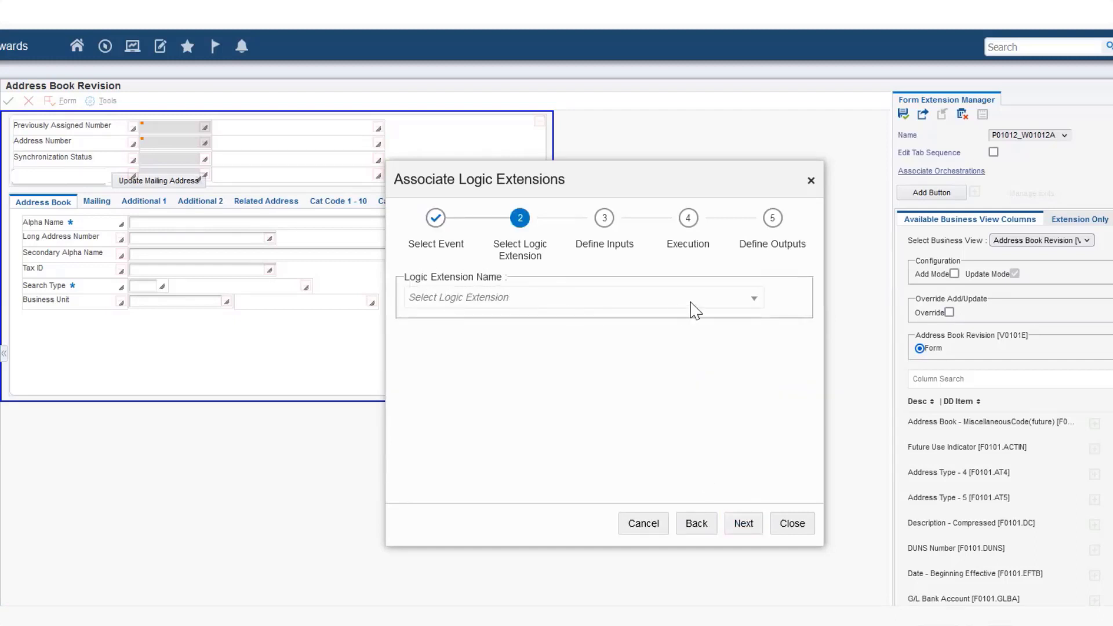
{"action": "left_click", "coordinate": [741, 299]}
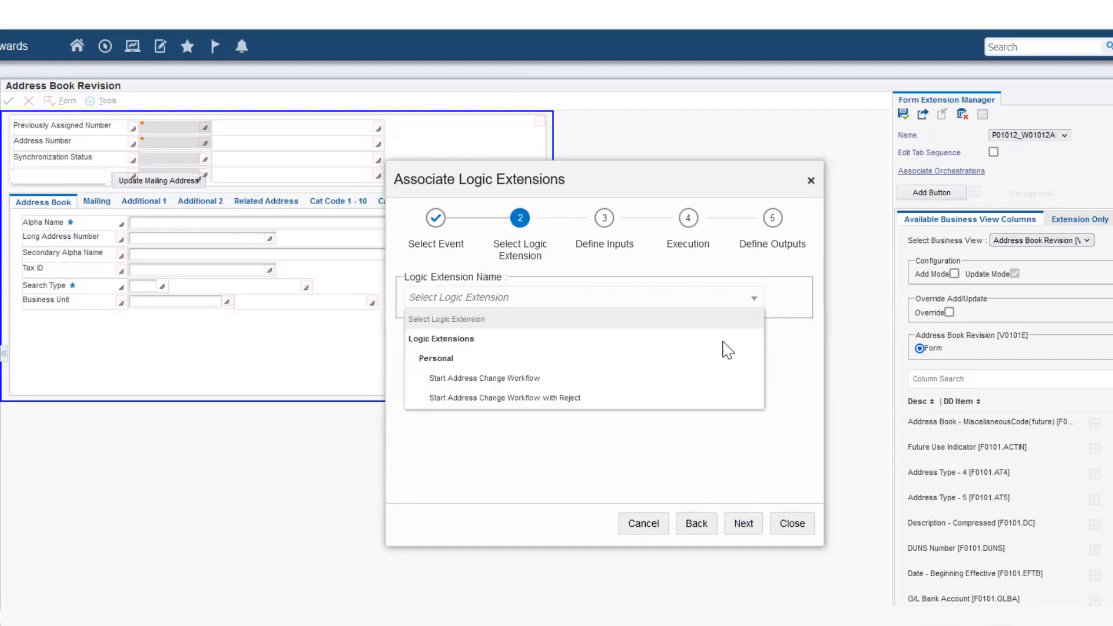
{"action": "left_click", "coordinate": [574, 379]}
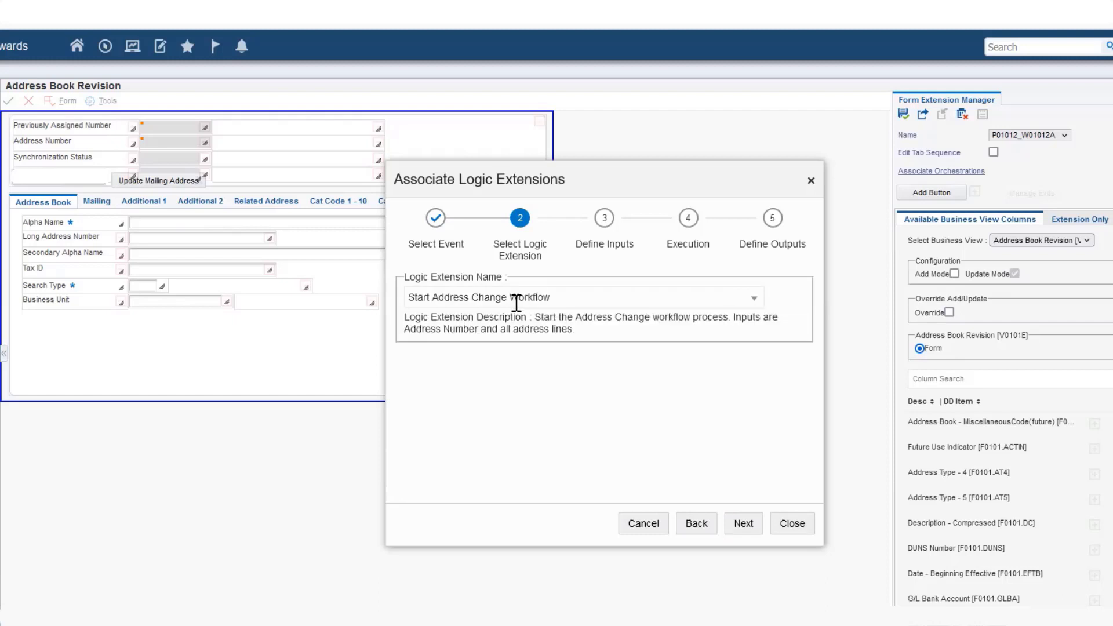
{"action": "left_click", "coordinate": [744, 524]}
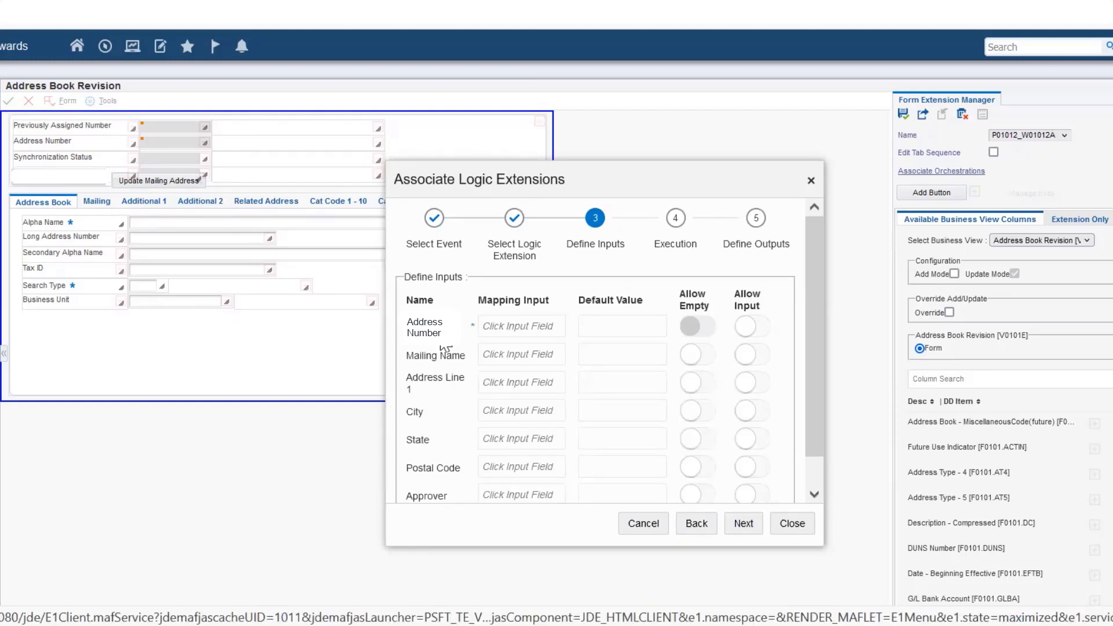
Map the supplier number and mailing inputs to their matching form fields, leave Approver unmapped, and allow user input for all except the supplier number.
{"action": "left_click", "coordinate": [483, 325]}
{"action": "left_click", "coordinate": [183, 145]}
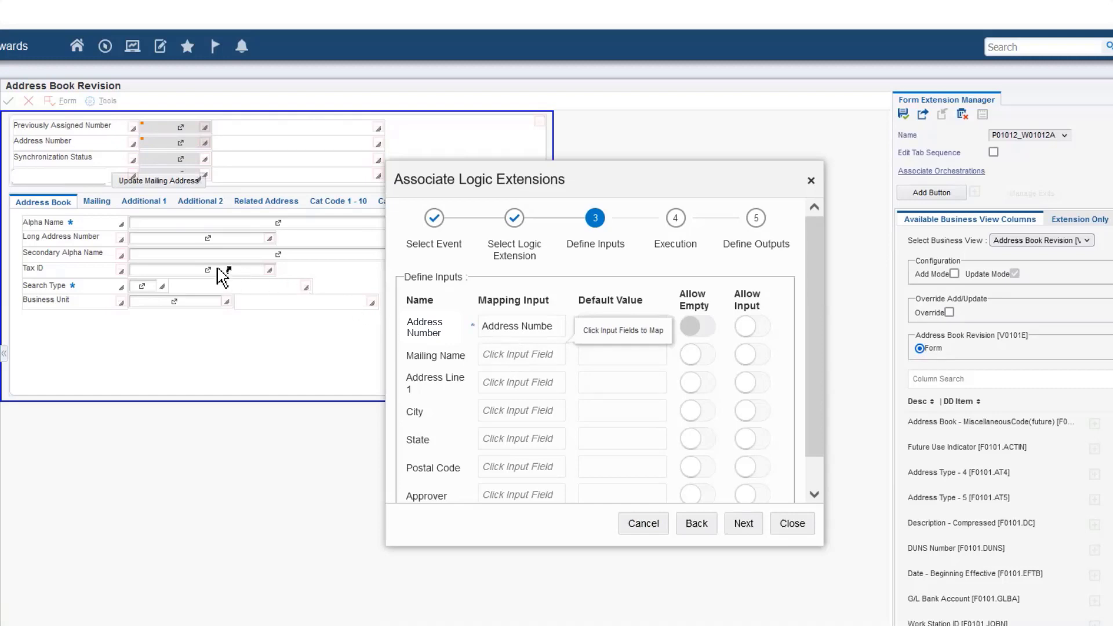
{"action": "left_click", "coordinate": [97, 203]}
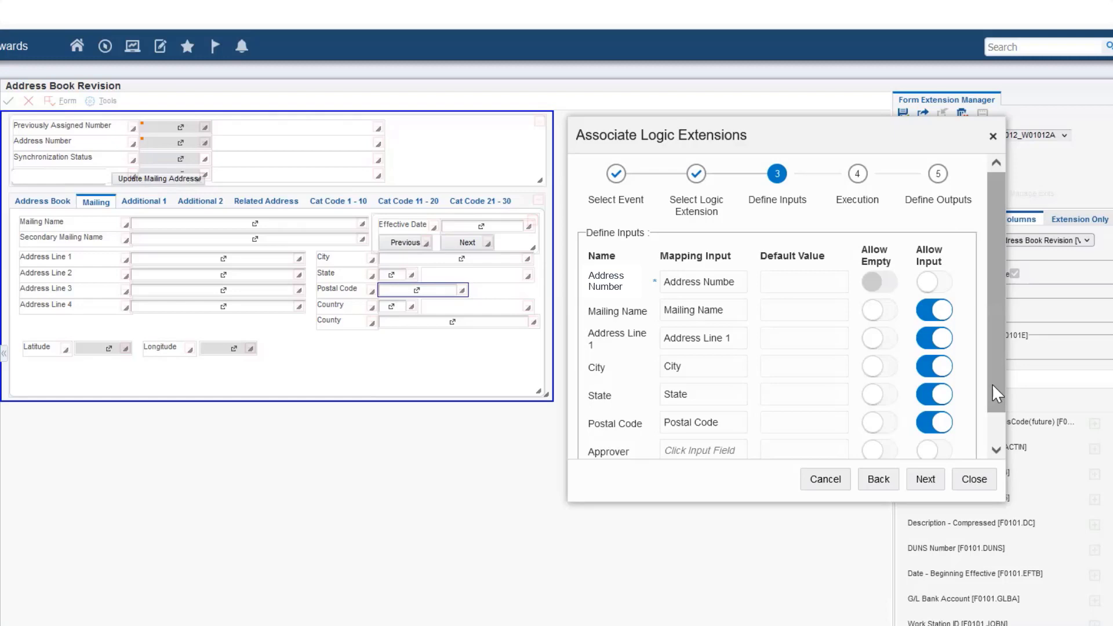
{"action": "scroll", "coordinate": [992, 383], "scroll_direction": "down", "scroll_amount": 1}
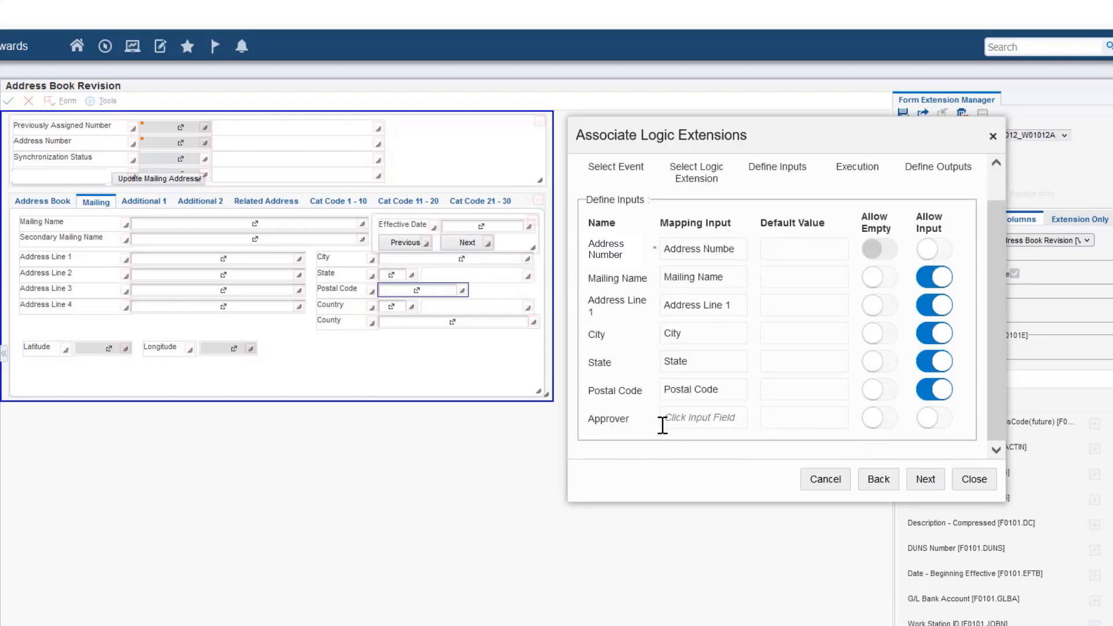
{"action": "left_click", "coordinate": [935, 425]}
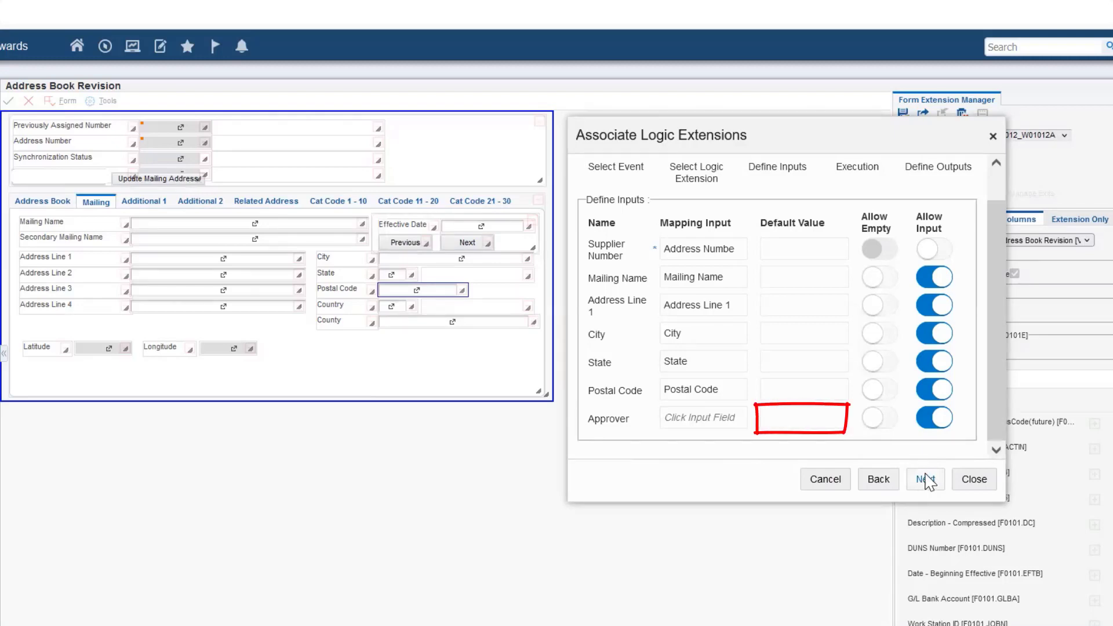
{"action": "left_click", "coordinate": [926, 479]}
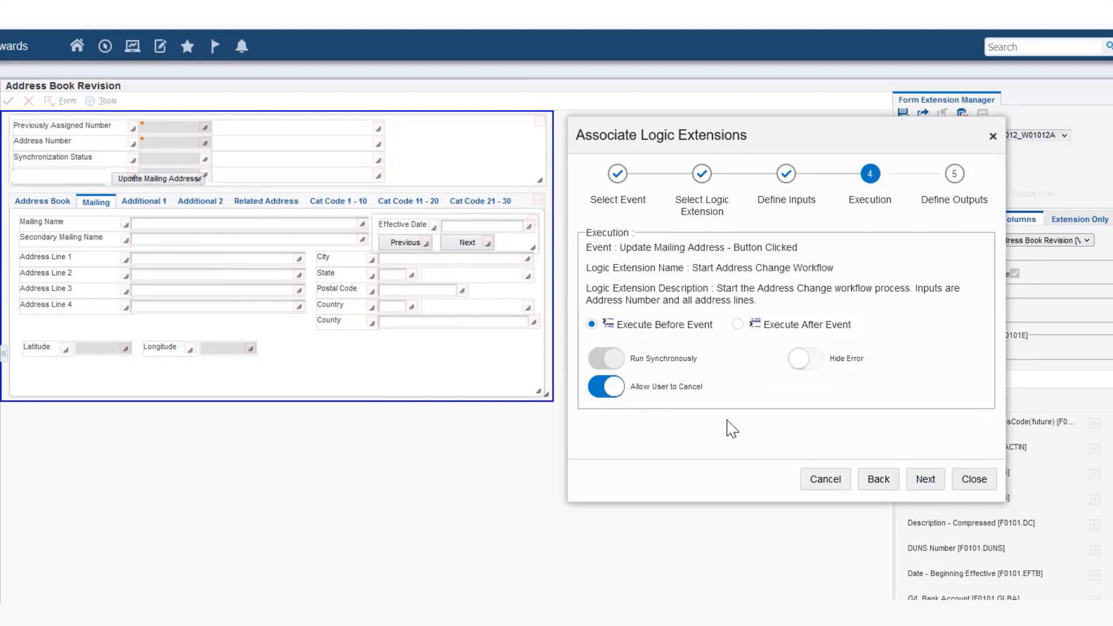
Save the logic extension association with Execute Before Event and Allow User to Cancel, and save the form extension.
{"action": "left_click", "coordinate": [930, 482]}
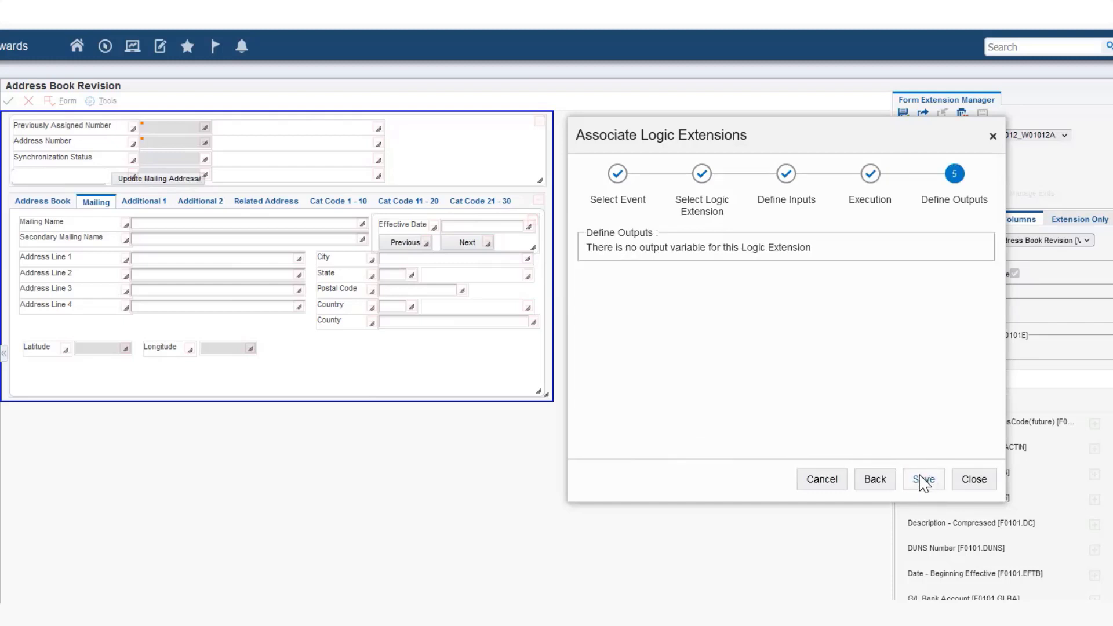
{"action": "left_click", "coordinate": [924, 481]}
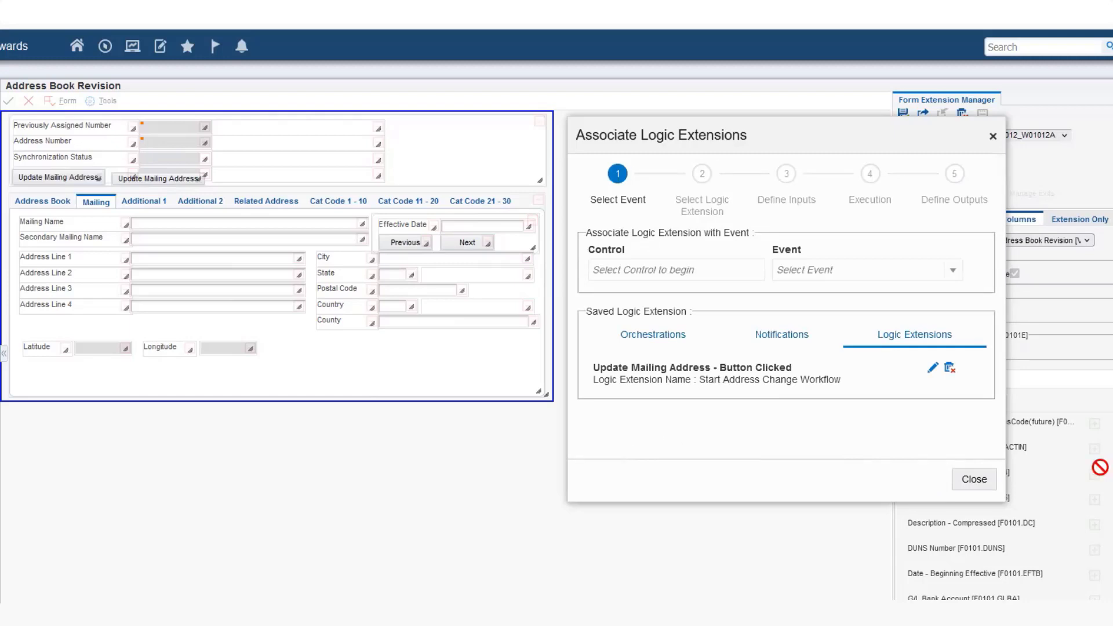
{"action": "left_click", "coordinate": [971, 487]}
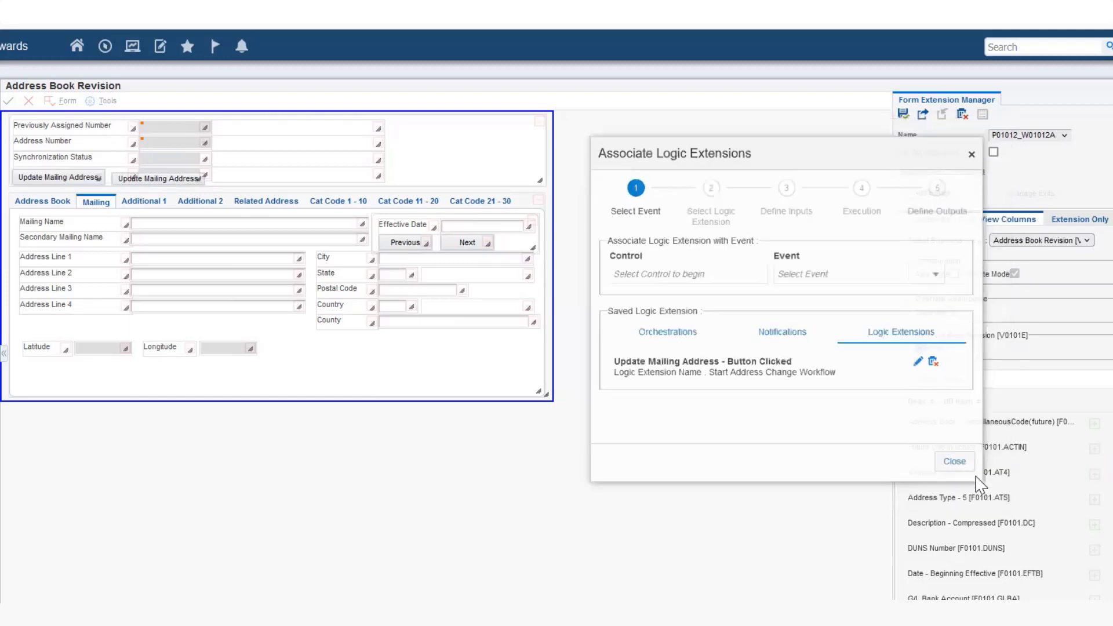
{"action": "left_click", "coordinate": [903, 113]}
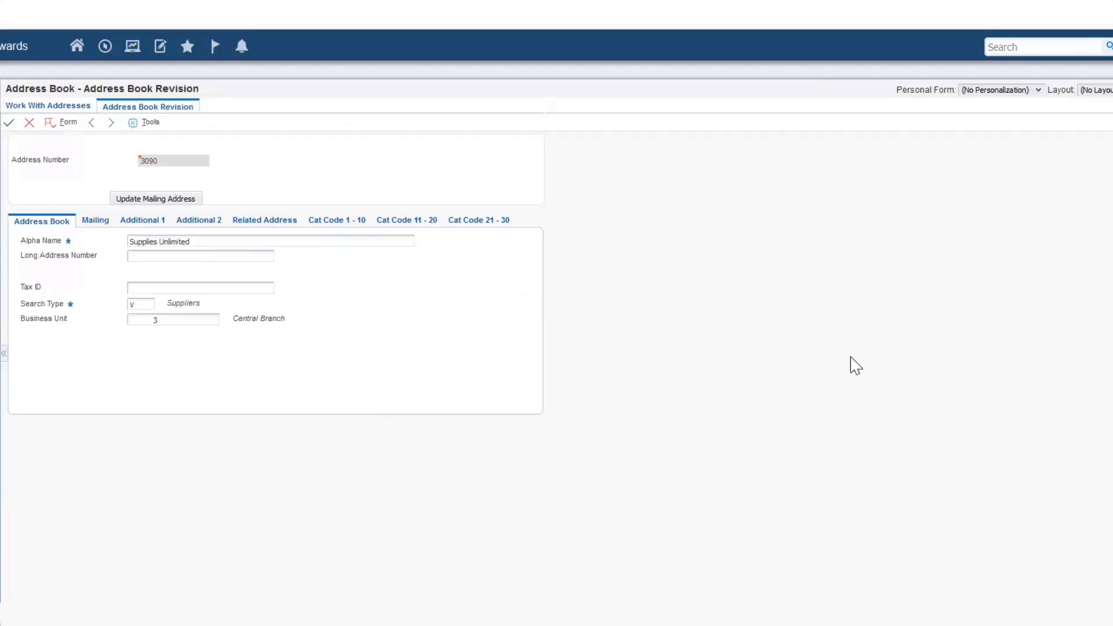
Start the mailing address update for the Supplies Unlimited record and replace Address Line 1 with the supplier's new street address.
{"action": "left_click", "coordinate": [168, 200]}
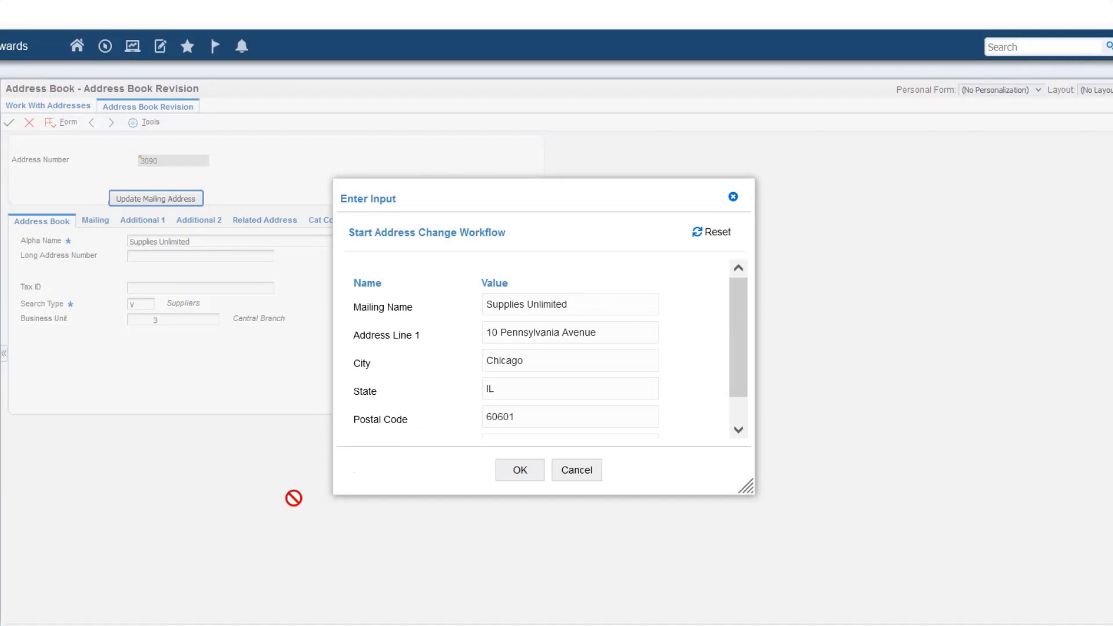
{"action": "key", "text": "shift+Left"}
{"action": "key", "text": "shift+Left"}
{"action": "key", "text": "shift+Left"}
{"action": "key", "text": "shift+Left"}
{"action": "key", "text": "shift+Left"}
{"action": "key", "text": "shift+Left"}
{"action": "key", "text": "shift+Left"}
{"action": "key", "text": "shift+Left"}
{"action": "key", "text": "shift+Left"}
{"action": "key", "text": "shift+Left"}
{"action": "key", "text": "shift+Left"}
{"action": "key", "text": "shift+Left"}
{"action": "key", "text": "shift+Left"}
{"action": "key", "text": "shift+Left"}
{"action": "key", "text": "shift+Left"}
{"action": "key", "text": "shift+Left"}
{"action": "key", "text": "shift+Left"}
{"action": "key", "text": "shift+Left"}
{"action": "key", "text": "shift+Left"}
{"action": "key", "text": "shift+Left"}
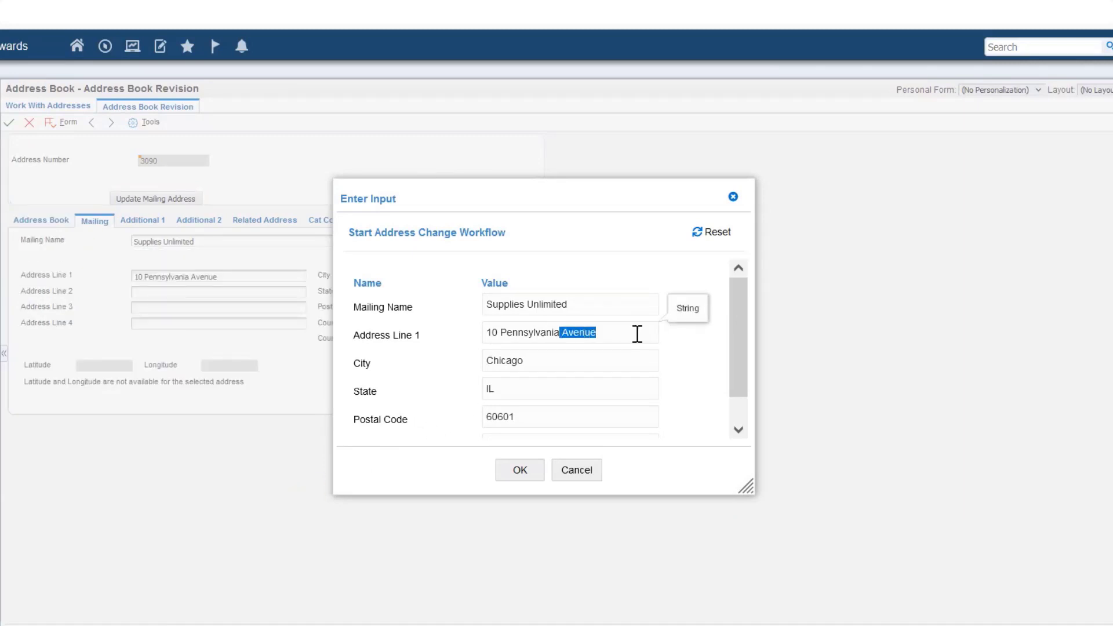
{"action": "type", "text": "20 Elm Street"}
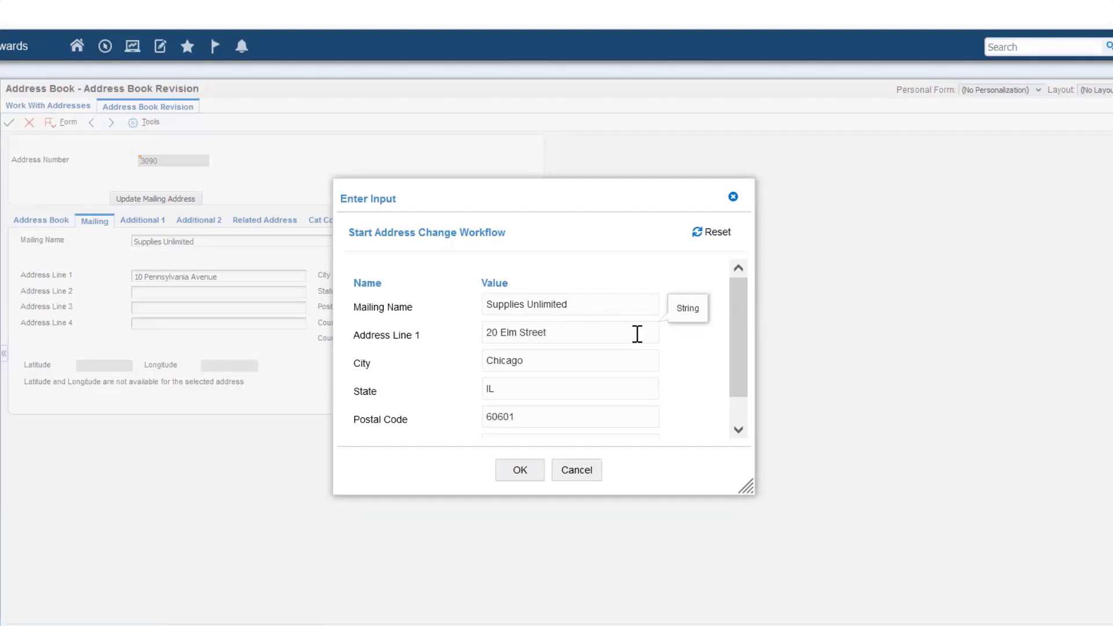
{"action": "key", "text": "Tab"}
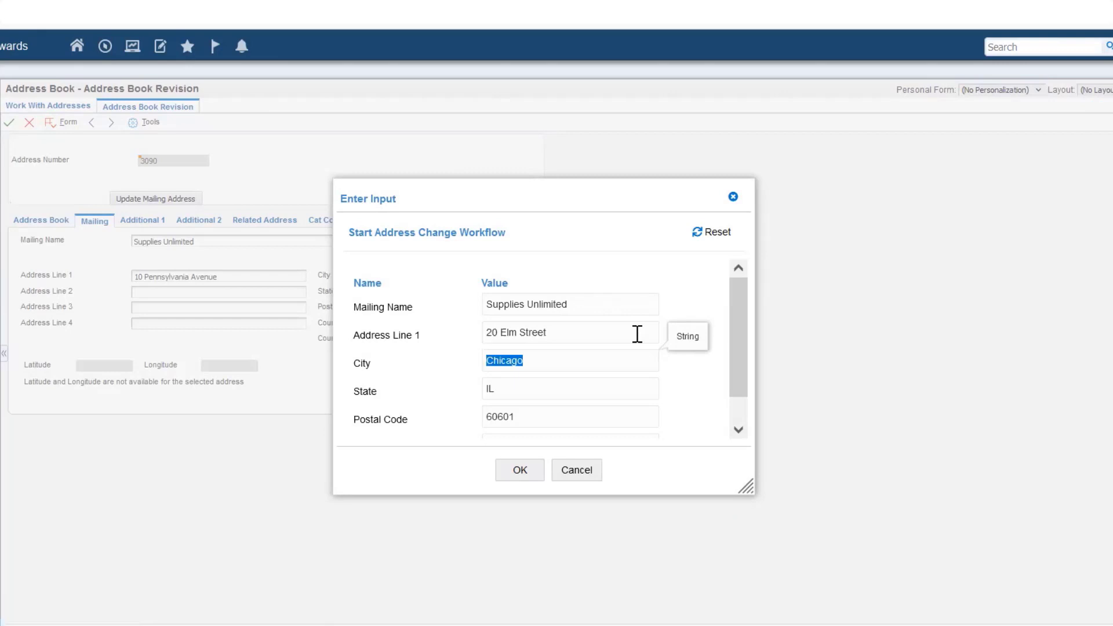
Enter the supplier's new city, state and postal code and the approver's address book number, and submit the address change workflow.
{"action": "type", "text": "New York"}
{"action": "key", "text": "Tab"}
{"action": "type", "text": "N"}
{"action": "key", "text": "Tab"}
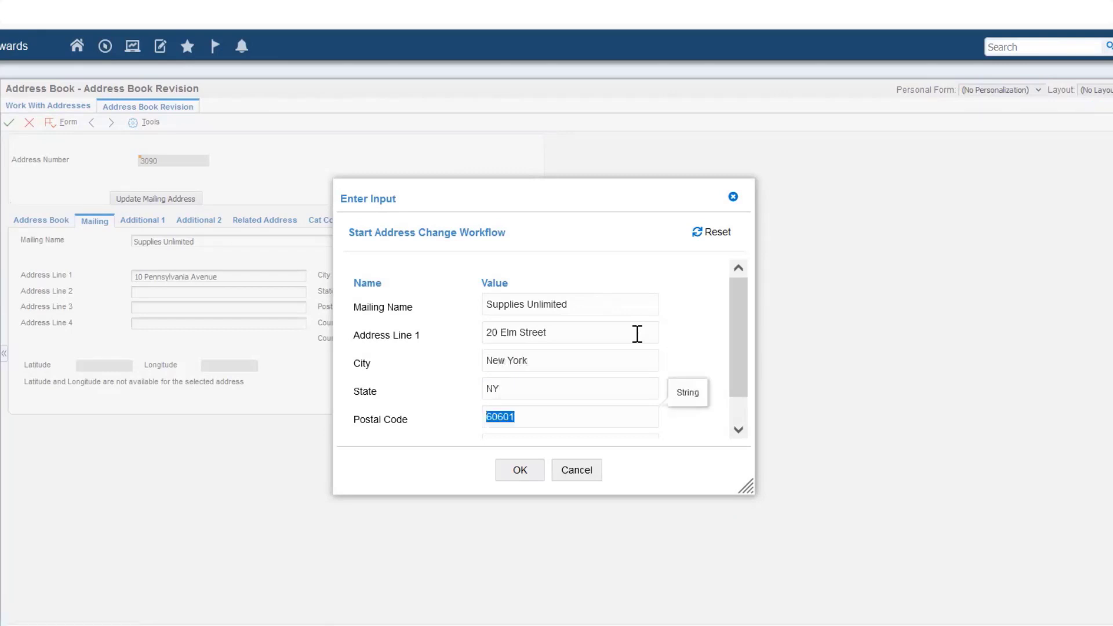
{"action": "type", "text": "100"}
{"action": "scroll", "coordinate": [736, 376], "scroll_direction": "down", "scroll_amount": 1}
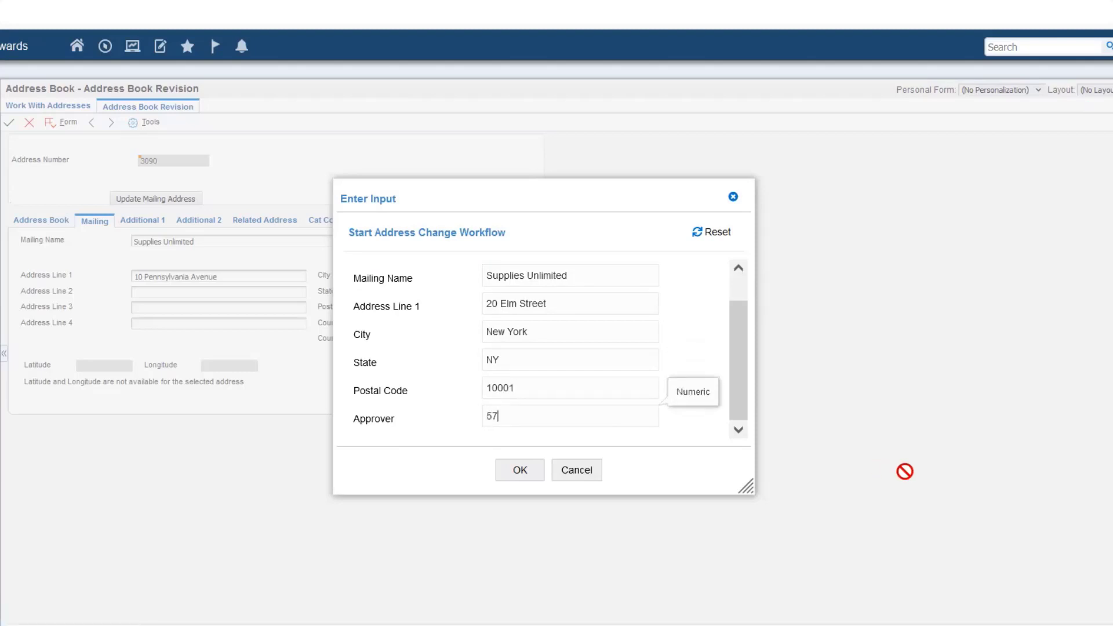
{"action": "type", "text": "7"}
{"action": "left_click", "coordinate": [514, 470]}
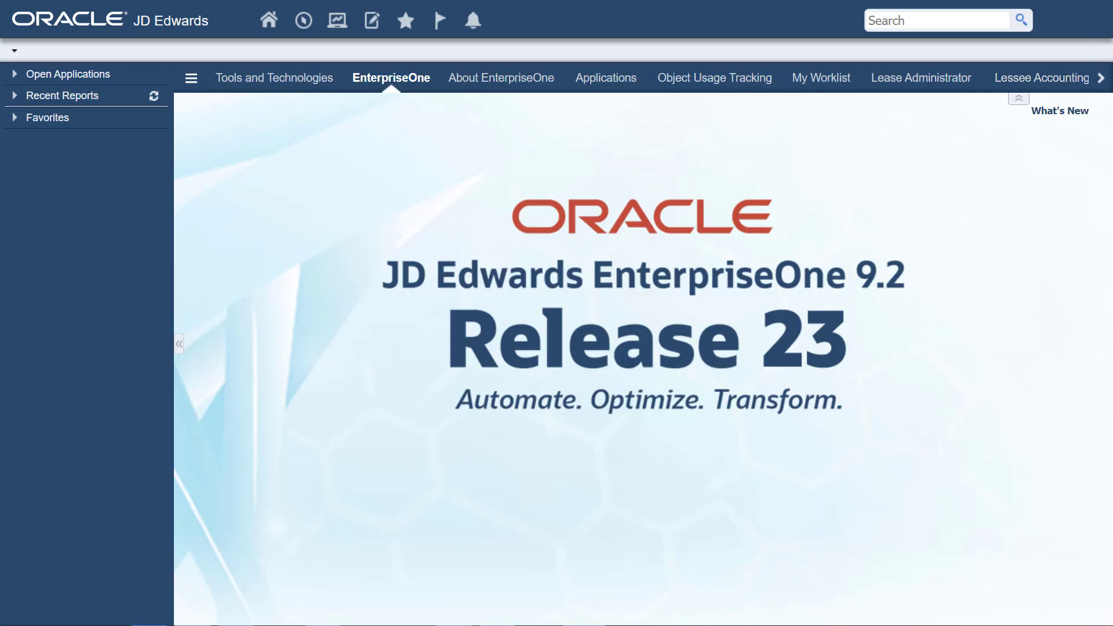
Open the supplier address approval request under Priority Mail in the Message Center and accept it in Workflow Approval.
{"action": "left_click", "coordinate": [1078, 23]}
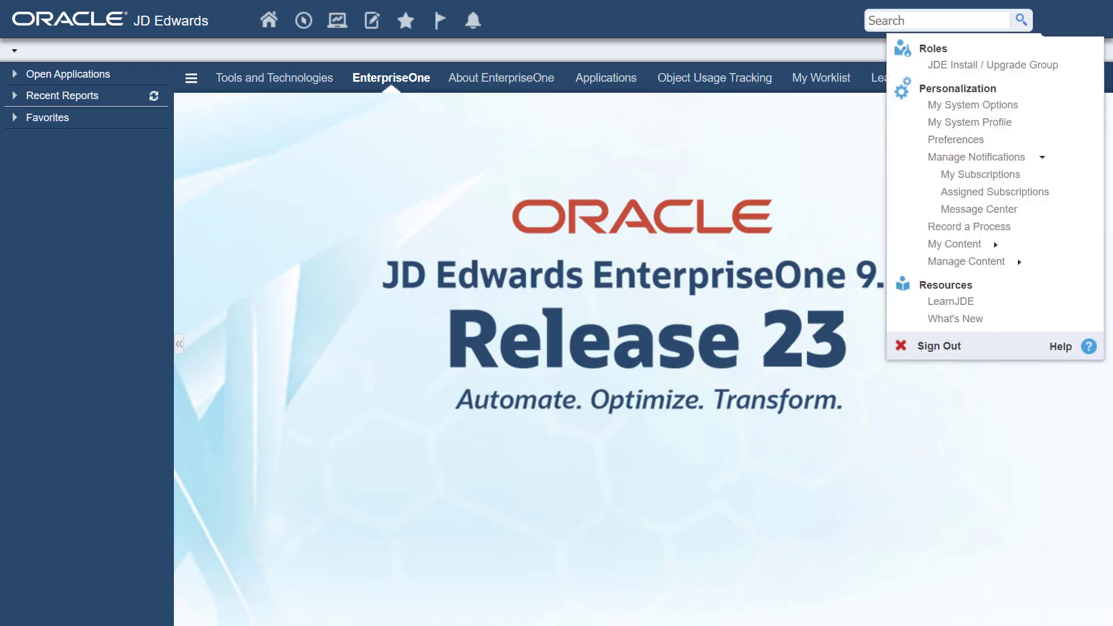
{"action": "left_click", "coordinate": [1006, 215]}
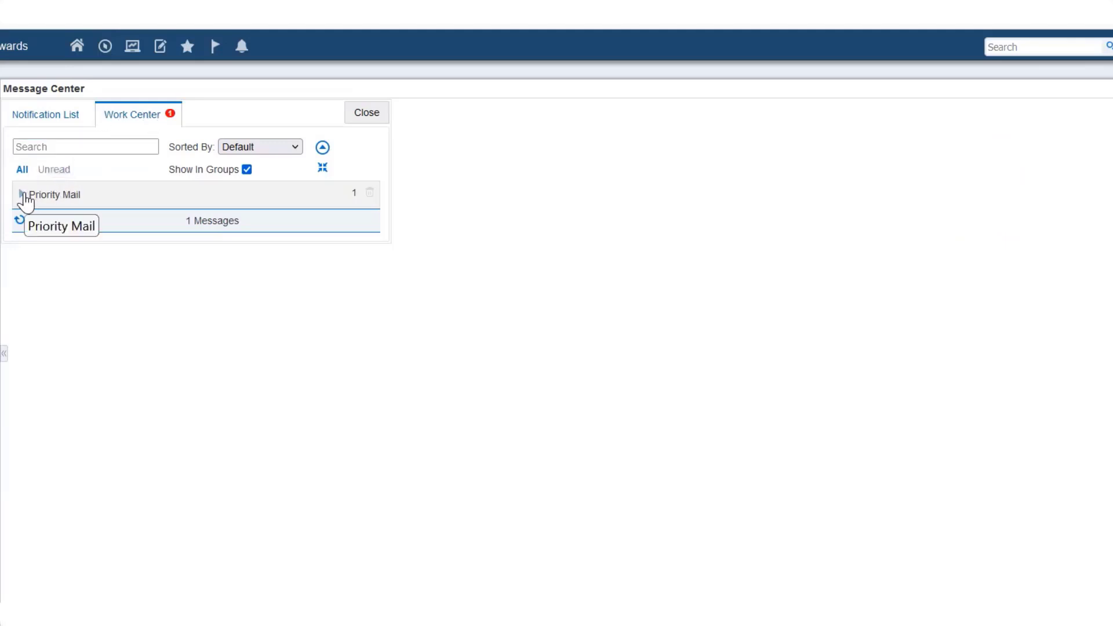
{"action": "left_click", "coordinate": [22, 195]}
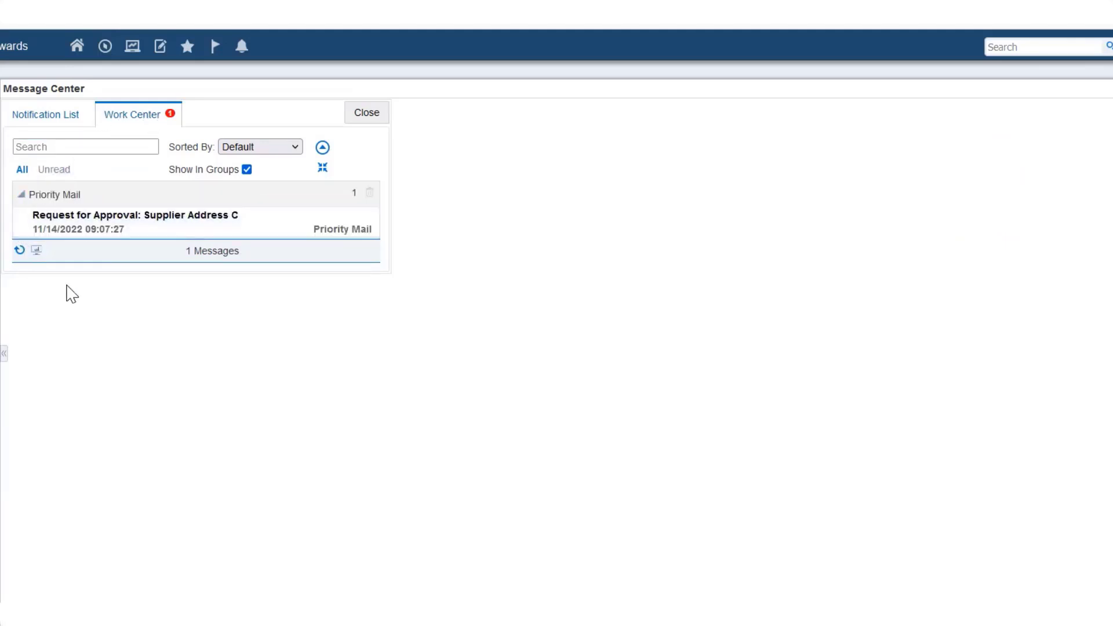
{"action": "left_click", "coordinate": [146, 216]}
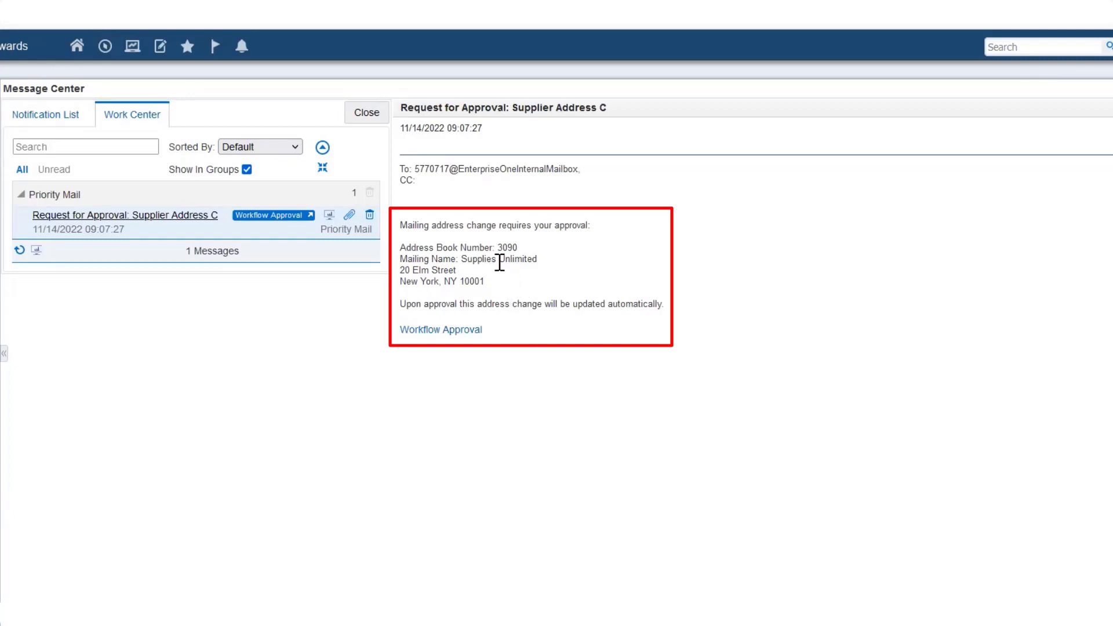
{"action": "left_click", "coordinate": [461, 331]}
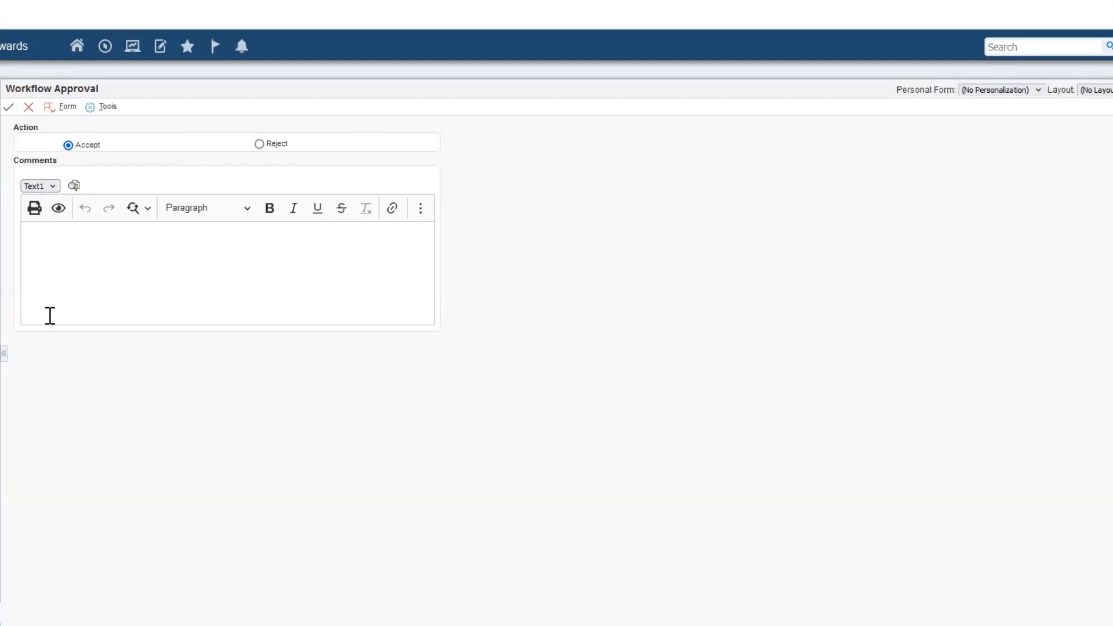
{"action": "left_click", "coordinate": [9, 108]}
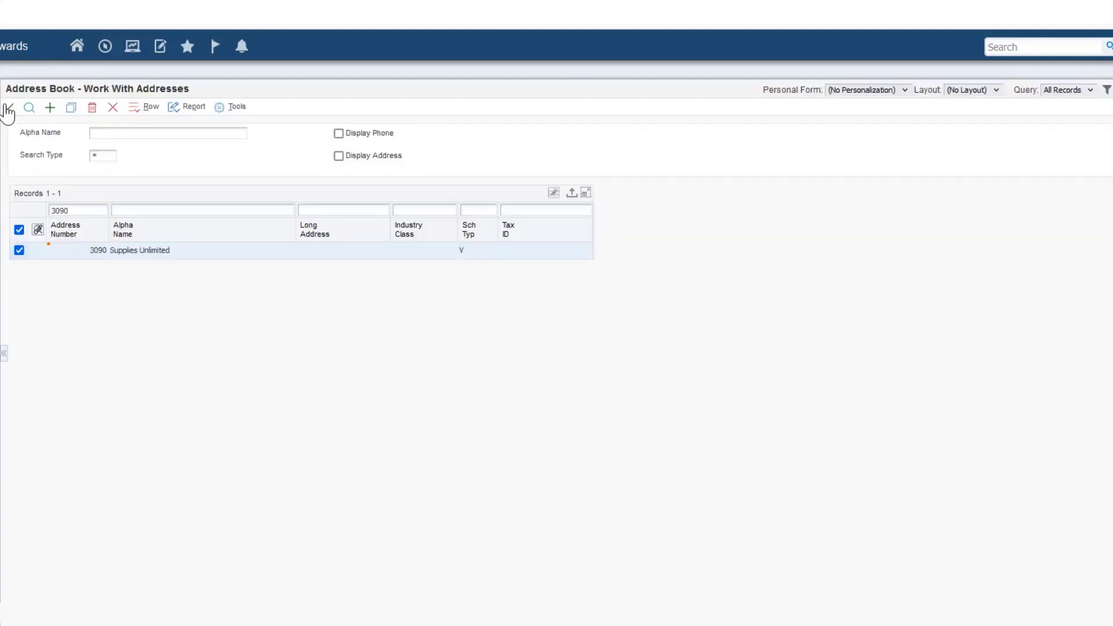
Check the mailing details of the Supplies Unlimited record and open the mailing address change notification.
{"action": "left_click", "coordinate": [7, 112]}
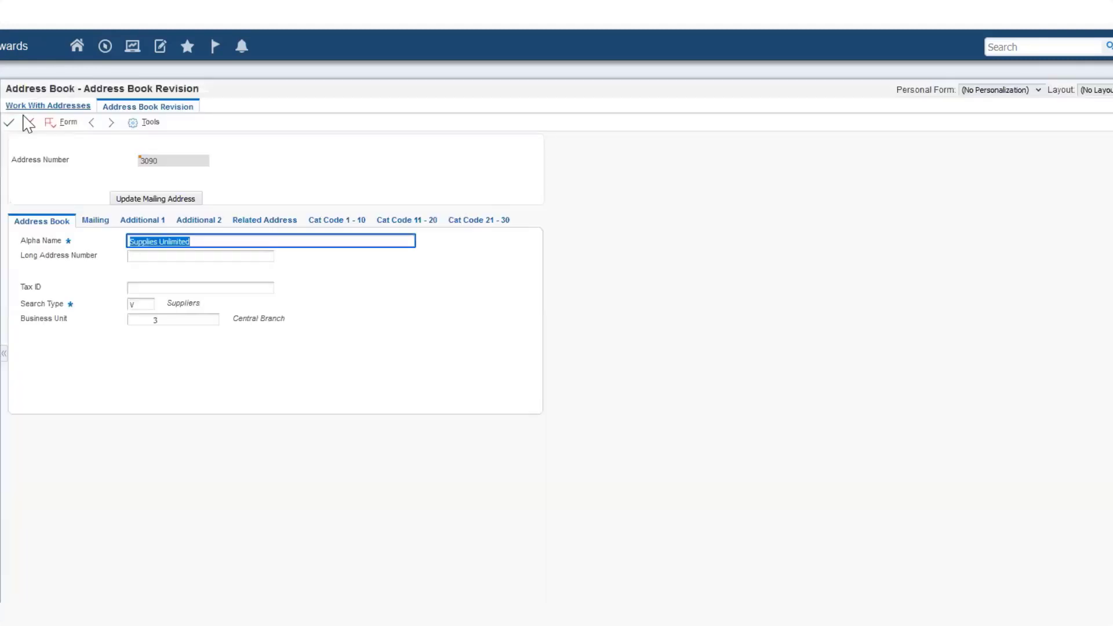
{"action": "left_click", "coordinate": [93, 222]}
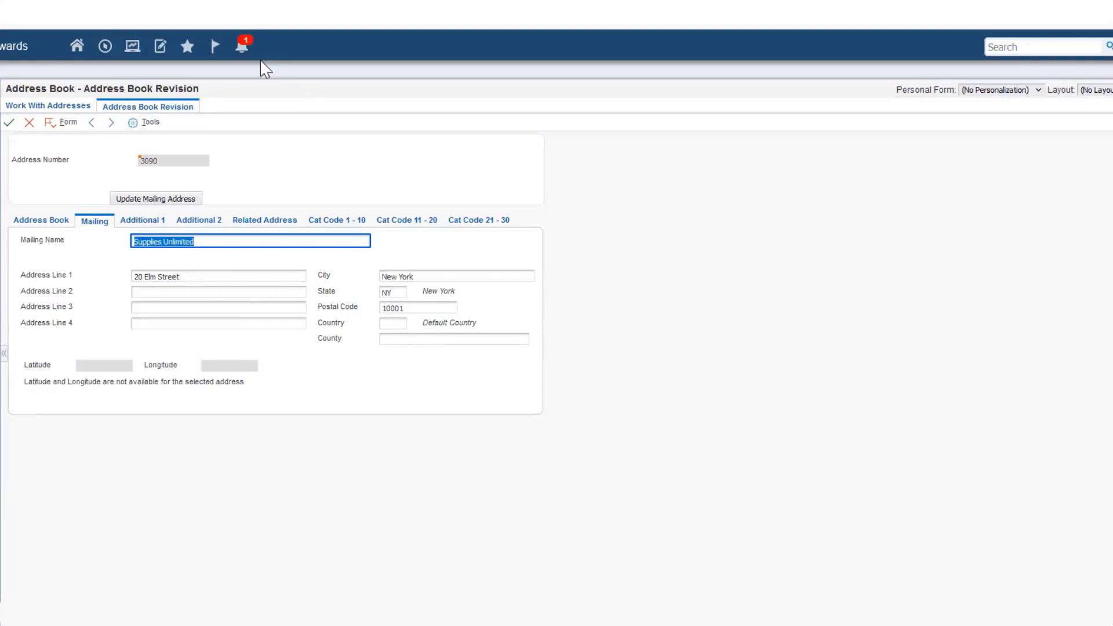
{"action": "left_click", "coordinate": [240, 56]}
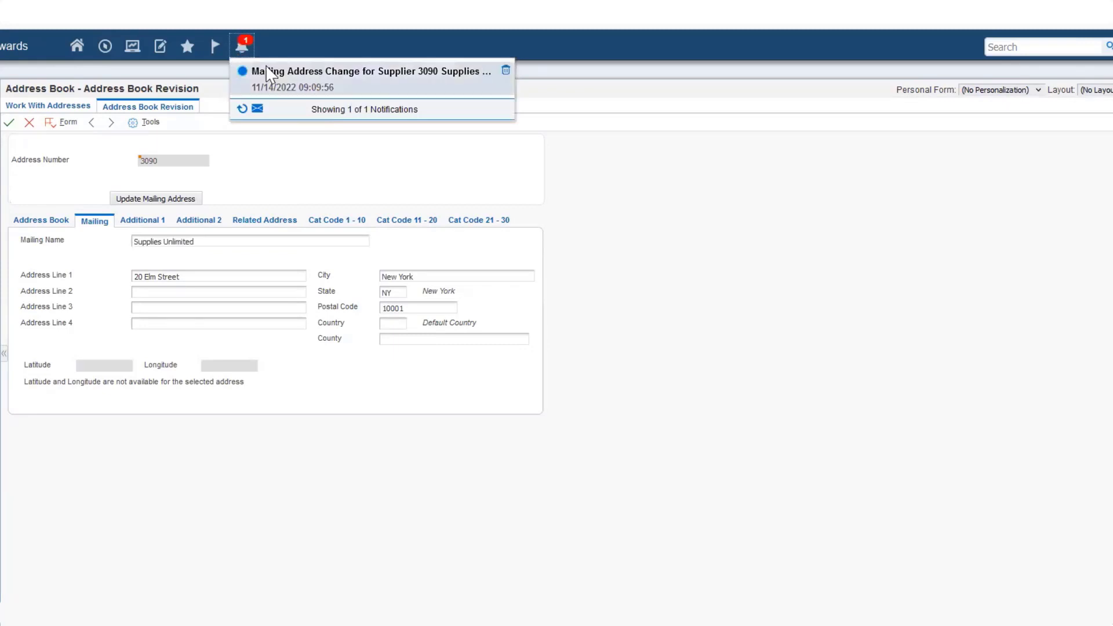
{"action": "left_click", "coordinate": [270, 72]}
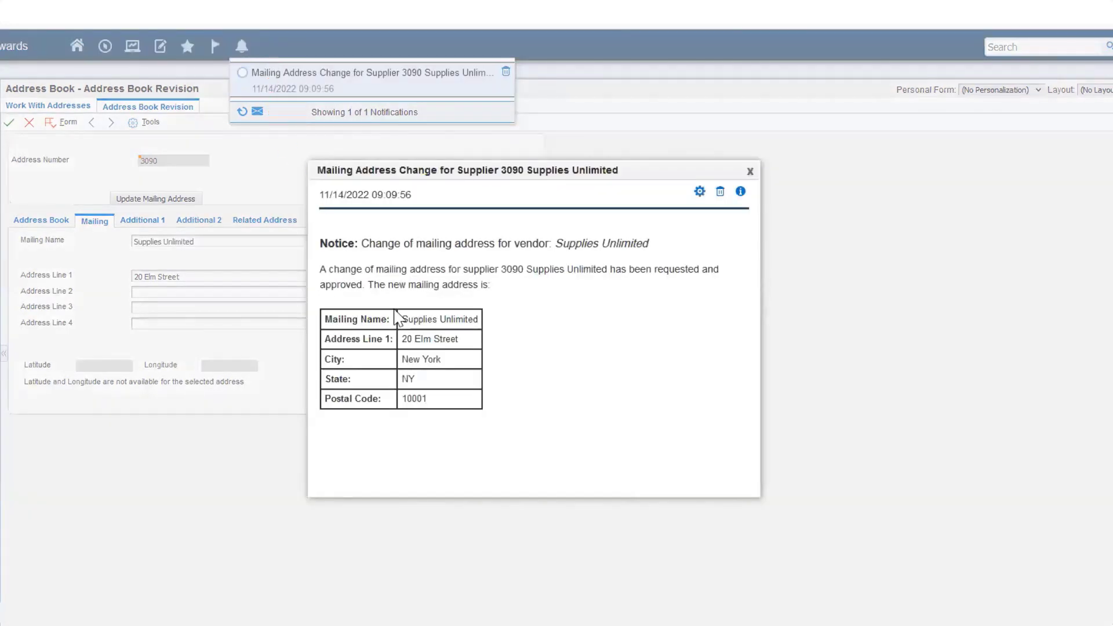